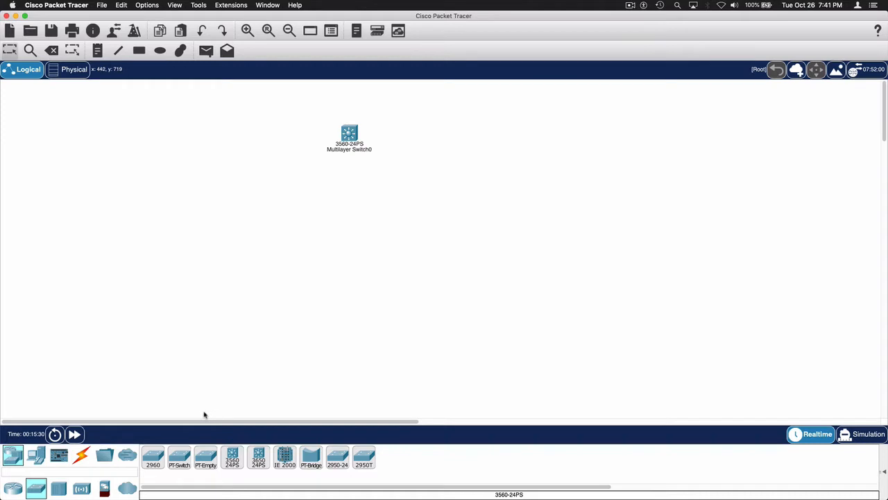
# Step: Place three PCs in the workspace: one below the multilayer switch and two more spaced out to its right
pyautogui.click(36, 458)
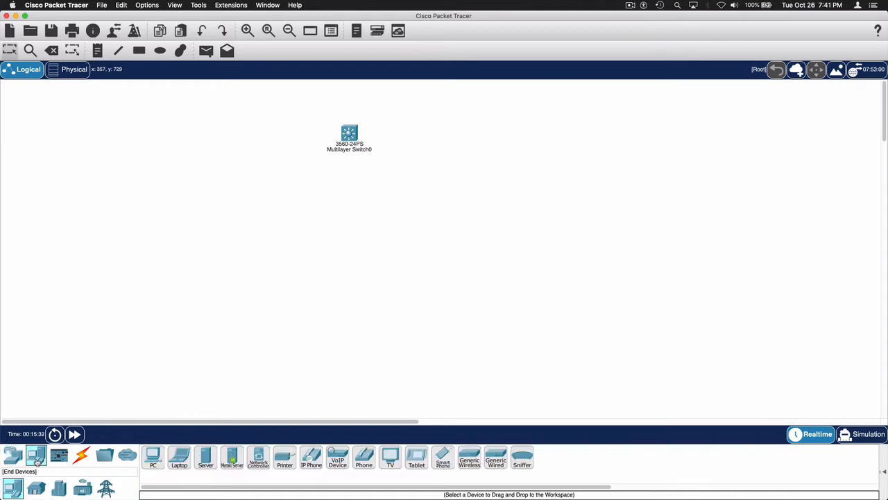
pyautogui.click(154, 461)
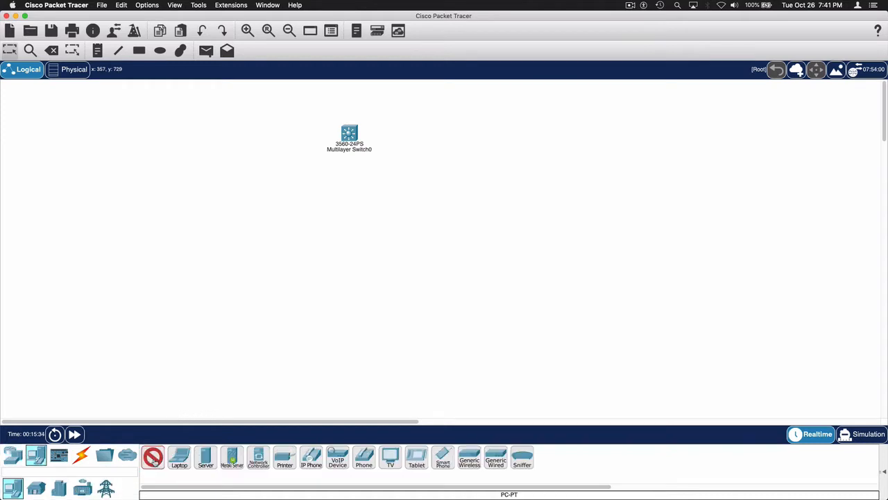
pyautogui.click(349, 231)
pyautogui.click(154, 458)
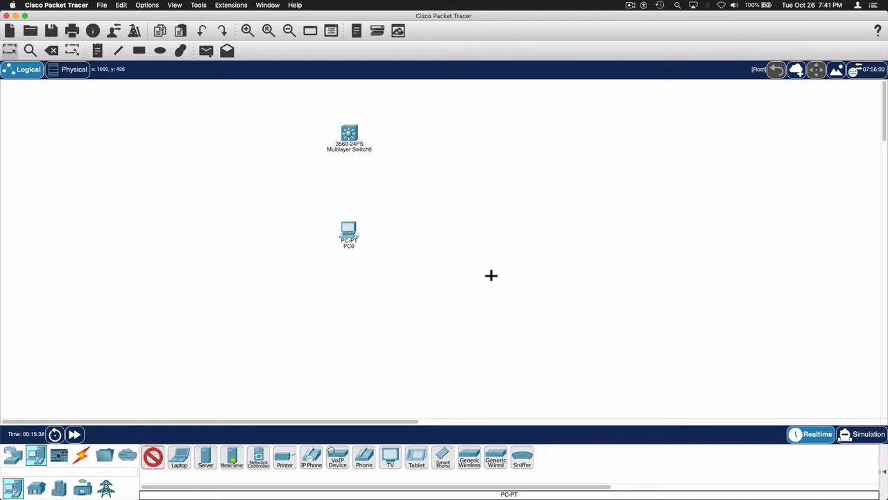
pyautogui.click(414, 235)
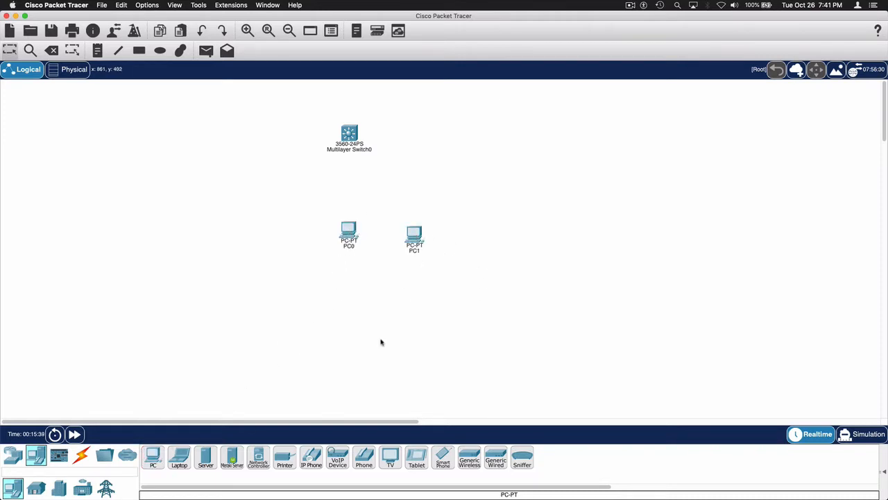
pyautogui.click(154, 458)
pyautogui.click(480, 196)
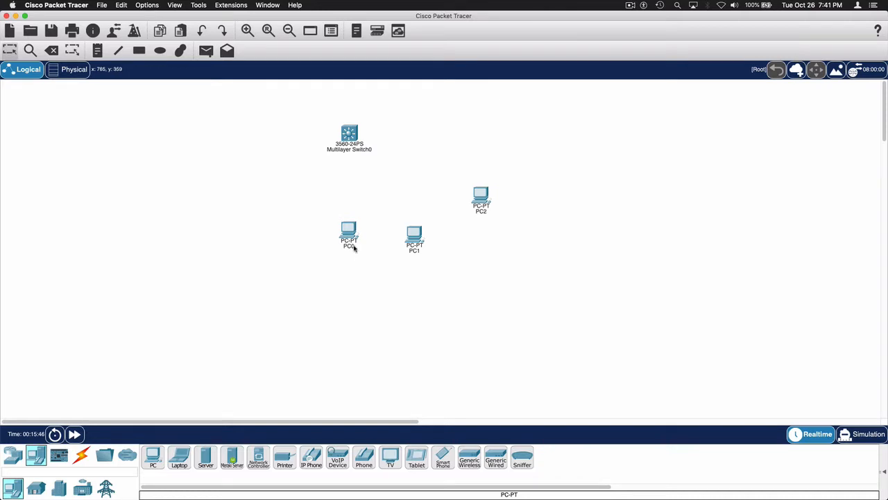
# Step: Add a text note to the right of the switch with the first line "VLAN 10 192.168.10.0/24"
pyautogui.moveTo(350, 248)
pyautogui.press('n')
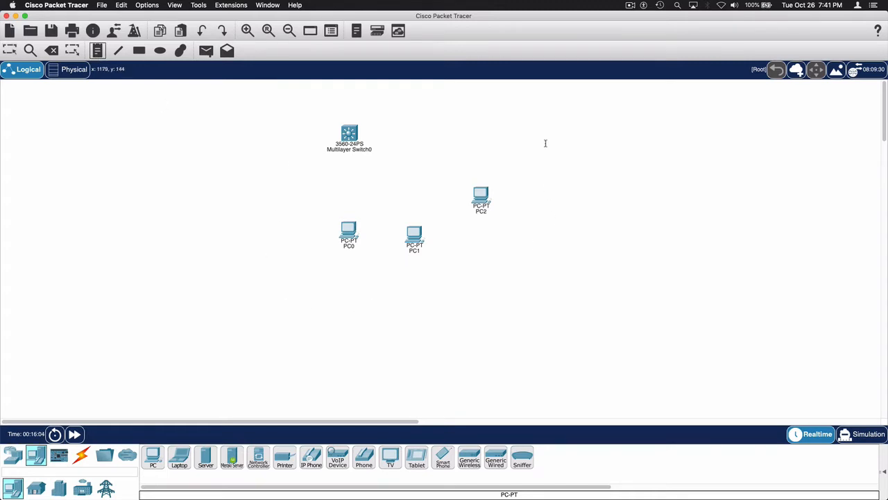
pyautogui.click(549, 119)
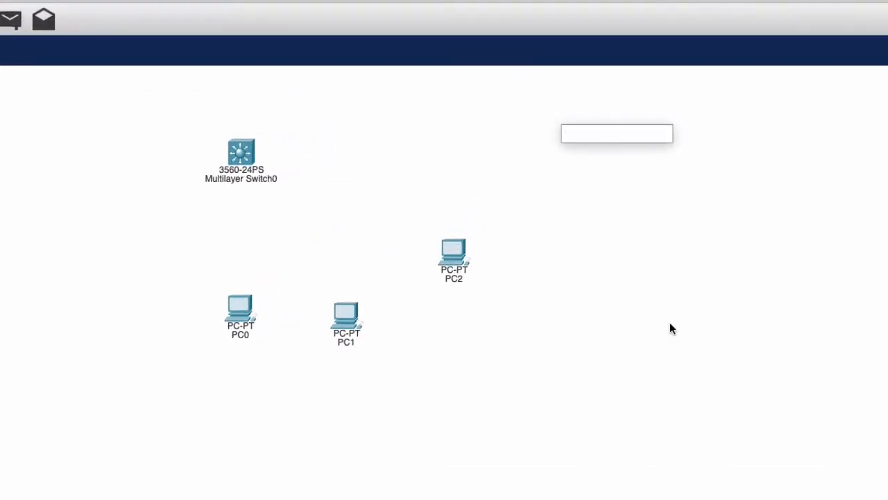
pyautogui.write('V')
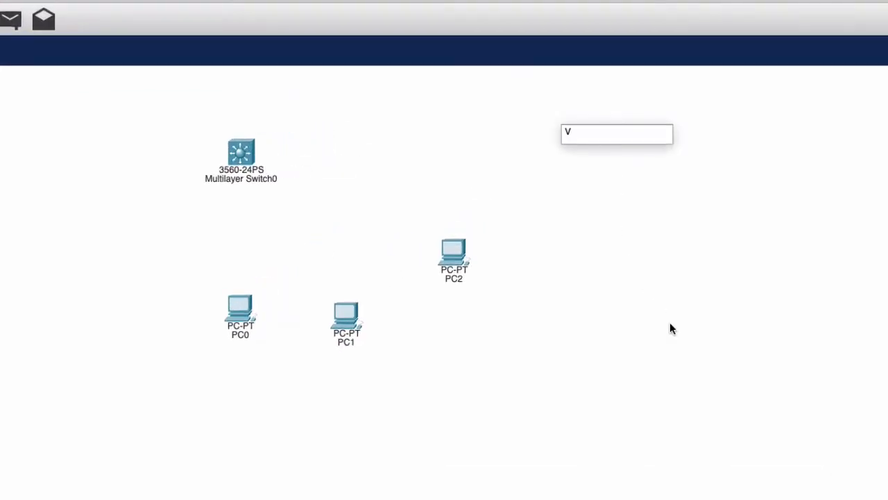
pyautogui.write('LAN 10 192.168.10')
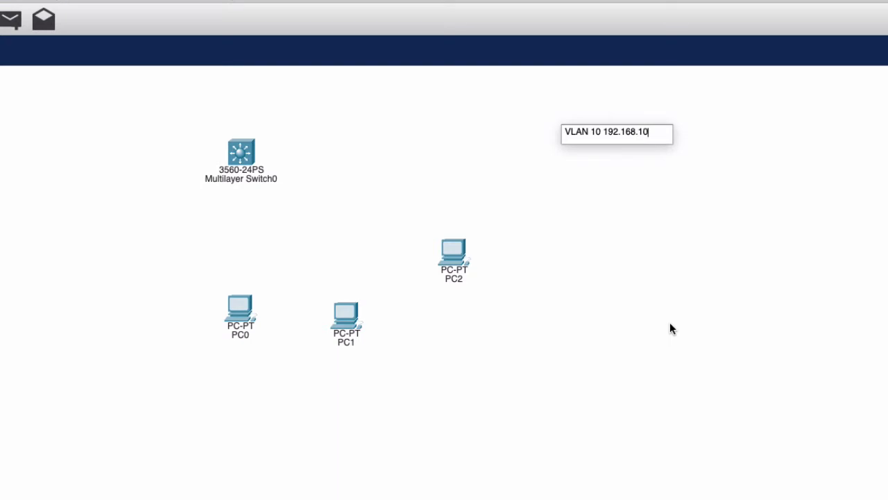
pyautogui.write('.0/24')
pyautogui.press('Return')
# Step: Add the lines "VLAN 20 192.168.20.0/24" and "VLAN 30 192.168.30.0/24" to the note
pyautogui.write('V')
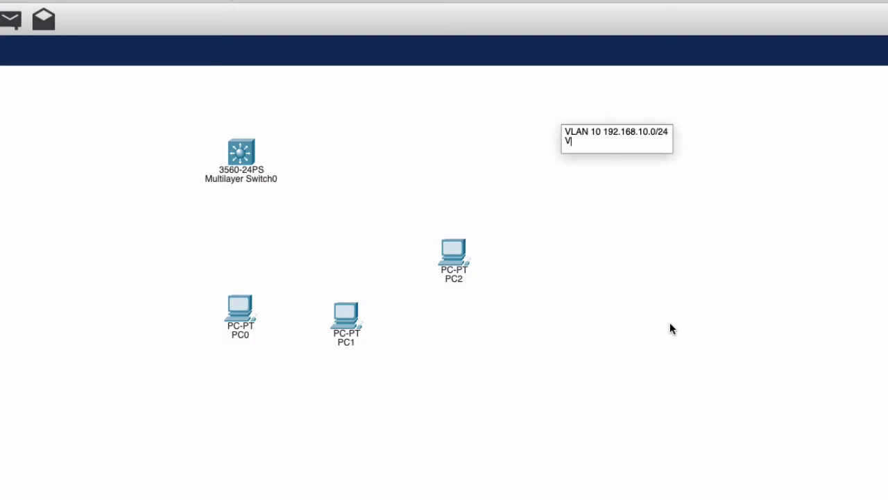
pyautogui.write('LAN 20 192.168.1')
pyautogui.press('BackSpace')
pyautogui.write('20')
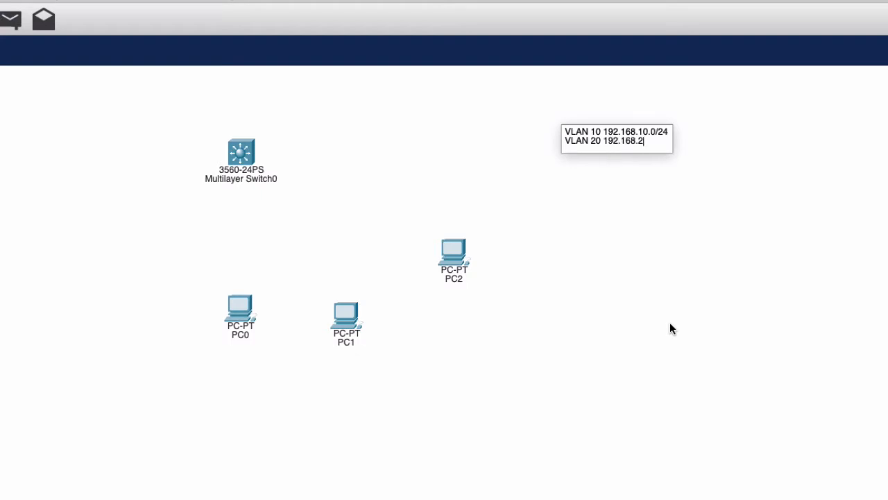
pyautogui.write('.0/24')
pyautogui.press('Return')
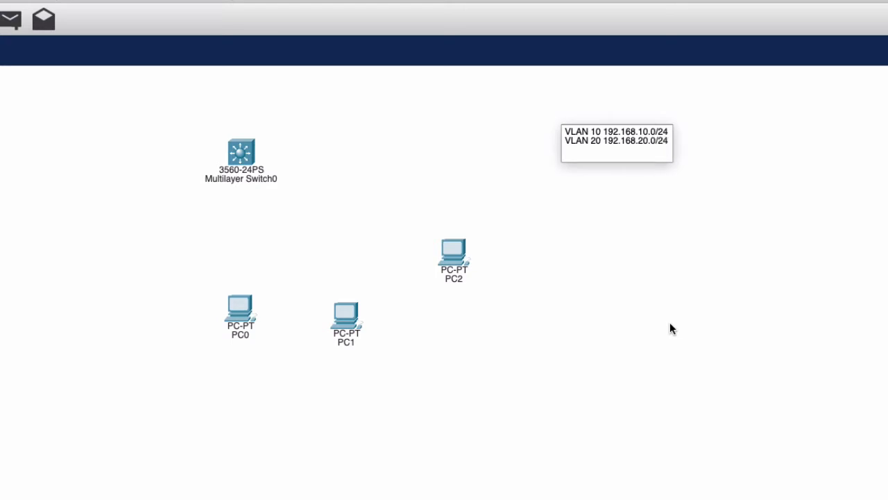
pyautogui.write('VLAN 30 192.168.30.0/')
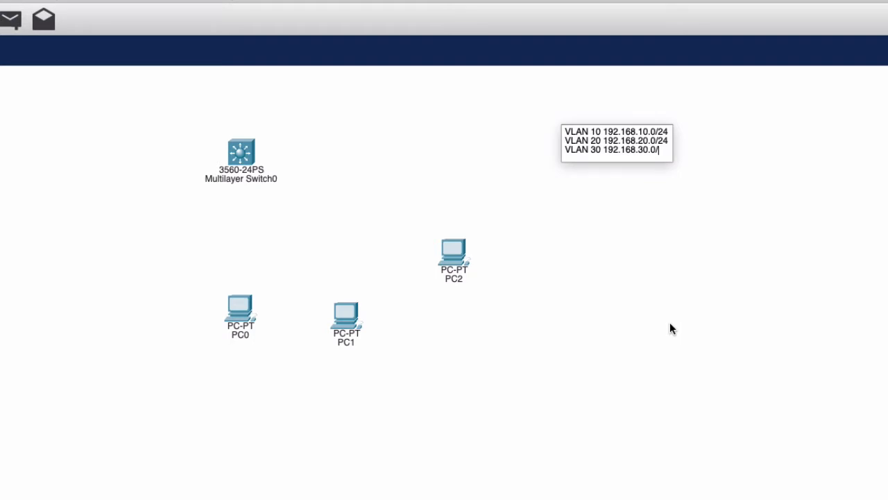
pyautogui.write('24')
pyautogui.press('Escape')
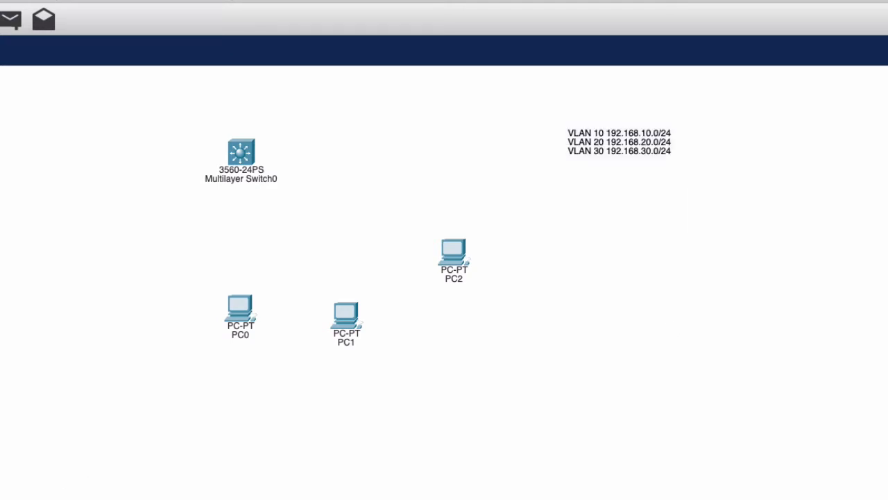
# Step: Place a laptop to the left of the multilayer switch and connect it to the switch's Console port with a console cable
pyautogui.click(150, 67)
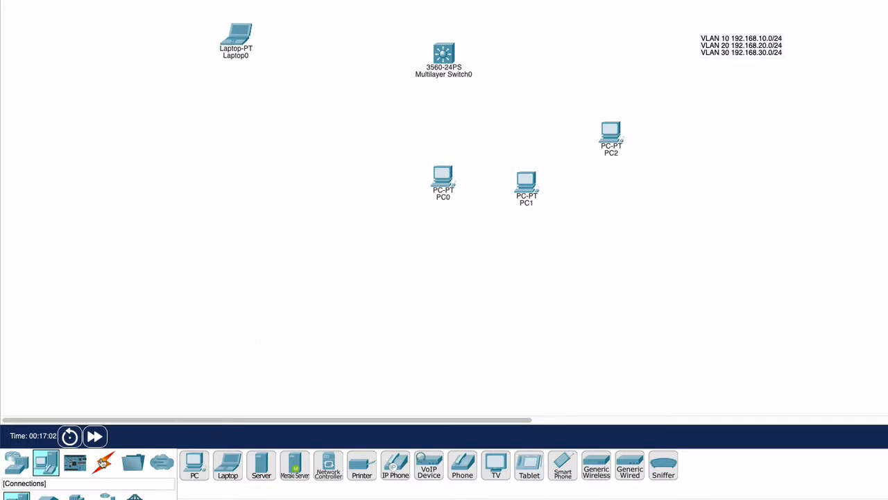
pyautogui.click(103, 463)
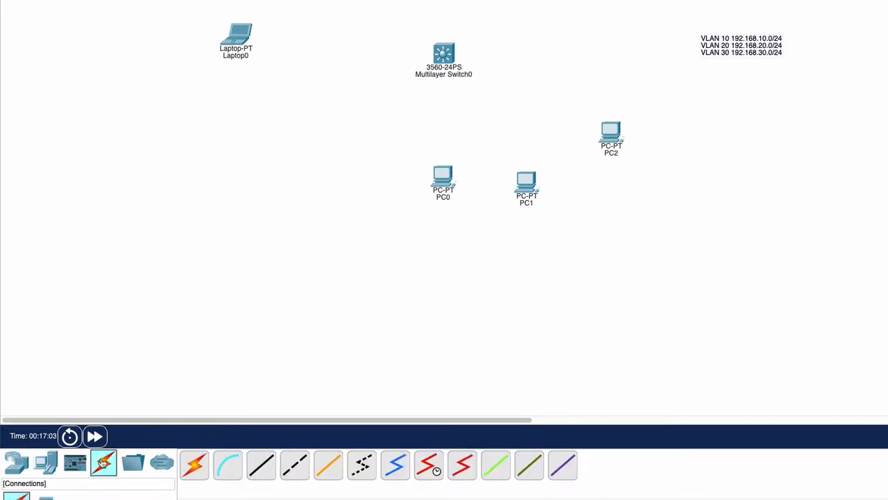
pyautogui.click(231, 470)
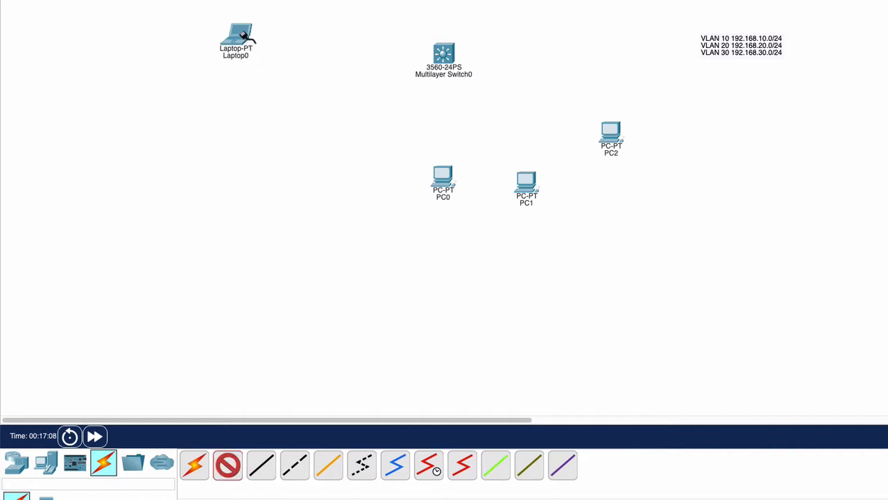
pyautogui.click(242, 36)
pyautogui.click(269, 40)
pyautogui.click(446, 55)
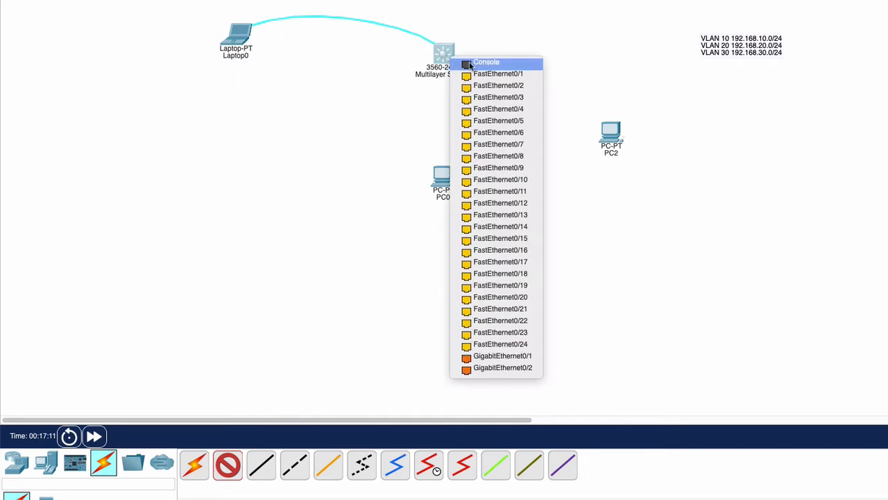
pyautogui.click(476, 63)
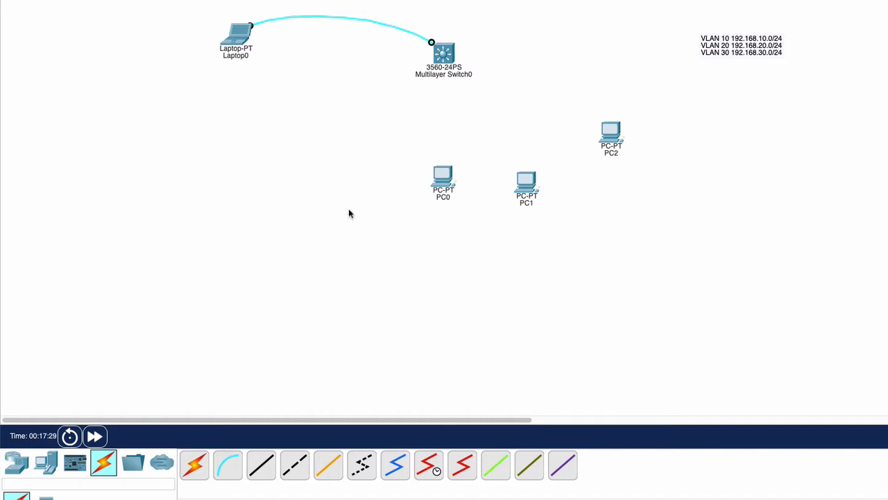
# Step: Connect PC0's FastEthernet0 to the switch's FastEthernet0/1 with a copper straight-through cable
pyautogui.click(266, 458)
pyautogui.click(448, 177)
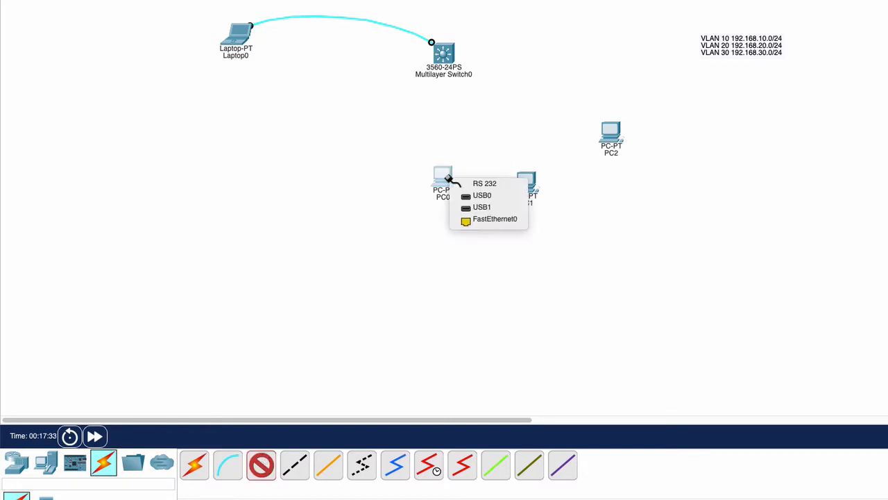
pyautogui.click(479, 220)
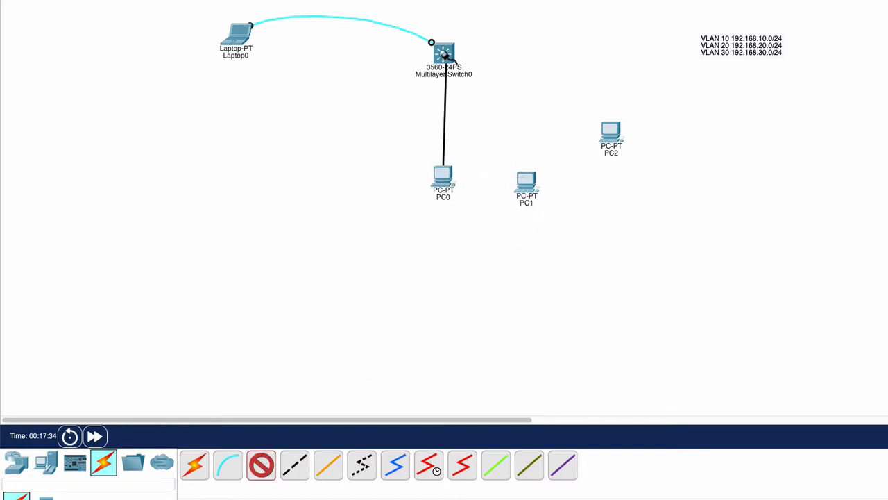
pyautogui.click(444, 55)
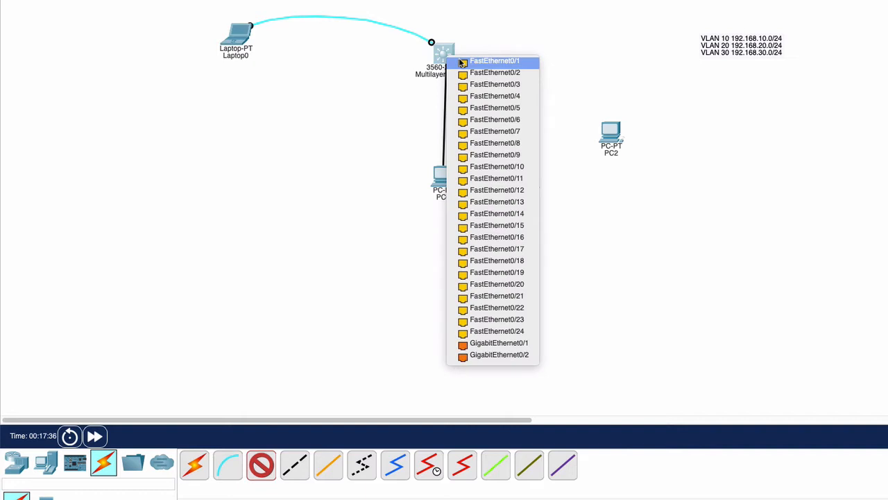
pyautogui.click(494, 61)
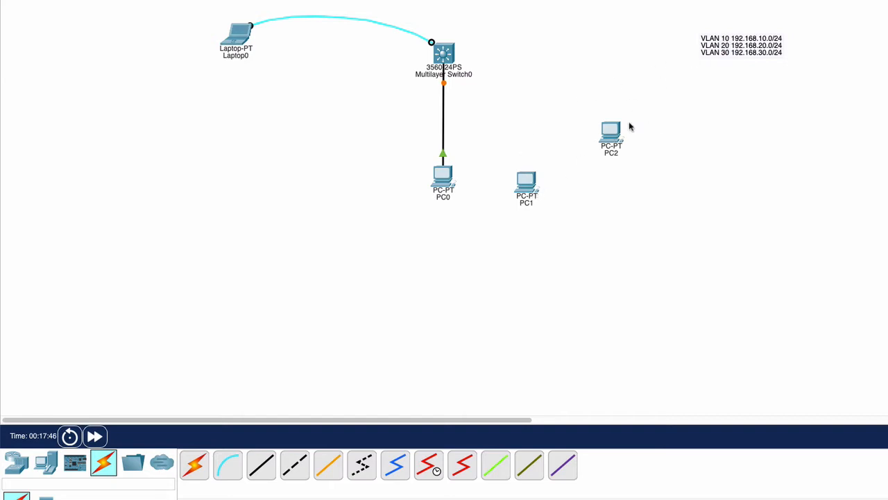
# Step: Prefix the note's VLAN 10 line with "PORTS 1-5," and its VLAN 20 line with "PORTS 6-11,"
pyautogui.doubleClick(702, 40)
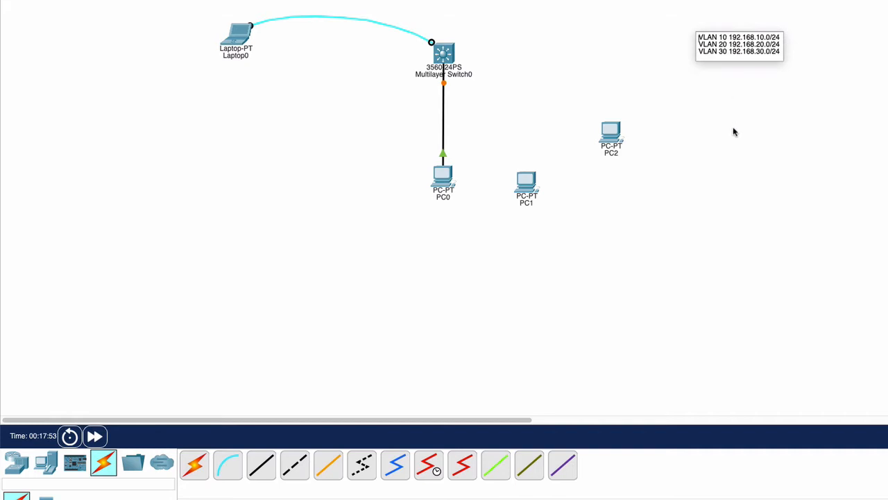
pyautogui.write('PORTS')
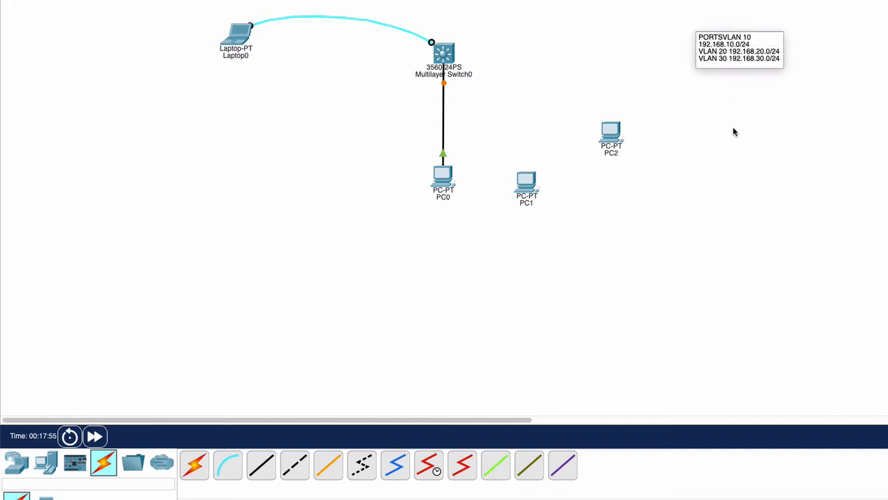
pyautogui.write(' 1-5,')
pyautogui.click(699, 53)
pyautogui.write('P')
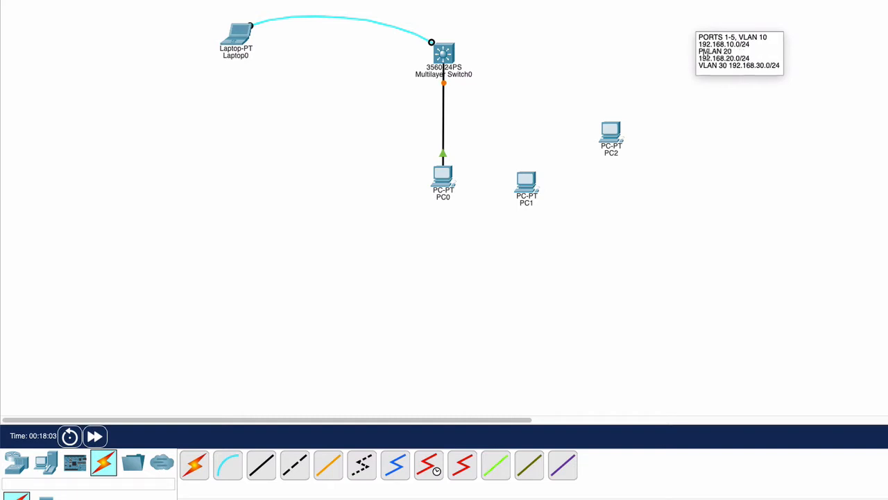
pyautogui.write('ORTS 6-11, VLAN 20 ')
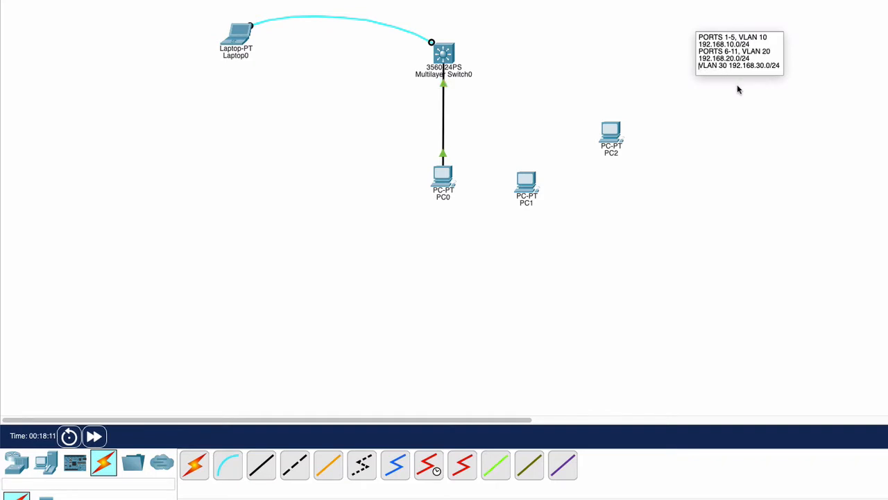
# Step: Prefix the note's VLAN 30 line with "PORTS 11-15," and correct the VLAN 20 port range to 6-10
pyautogui.write('192')
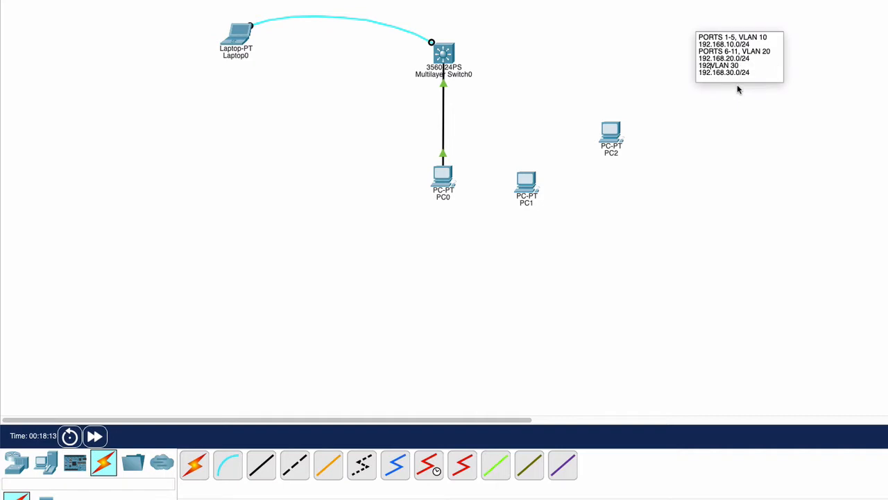
pyautogui.press('BackSpace')
pyautogui.press('BackSpace')
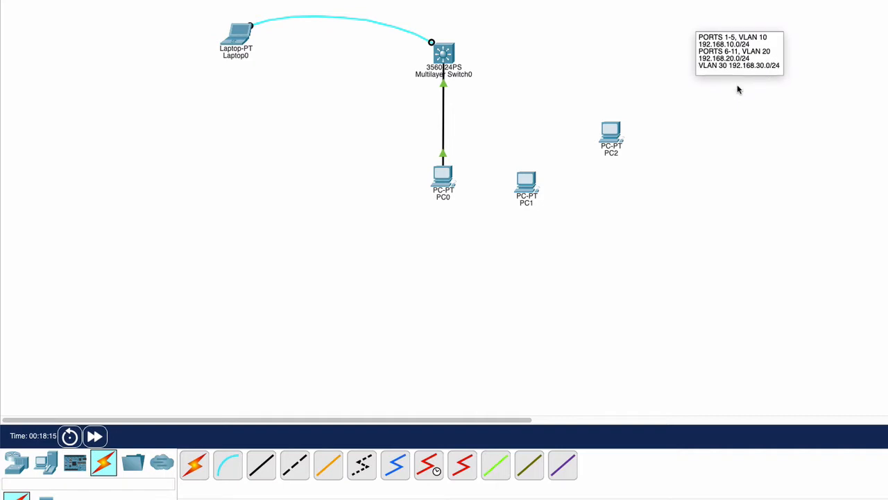
pyautogui.write('PORTS VLAN 30')
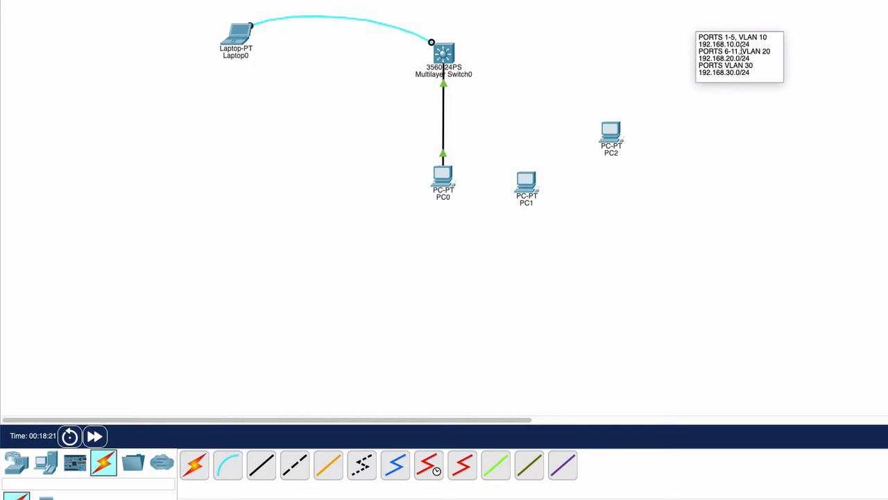
pyautogui.press('BackSpace')
pyautogui.write('0,')
pyautogui.click(725, 66)
pyautogui.write('11-15')
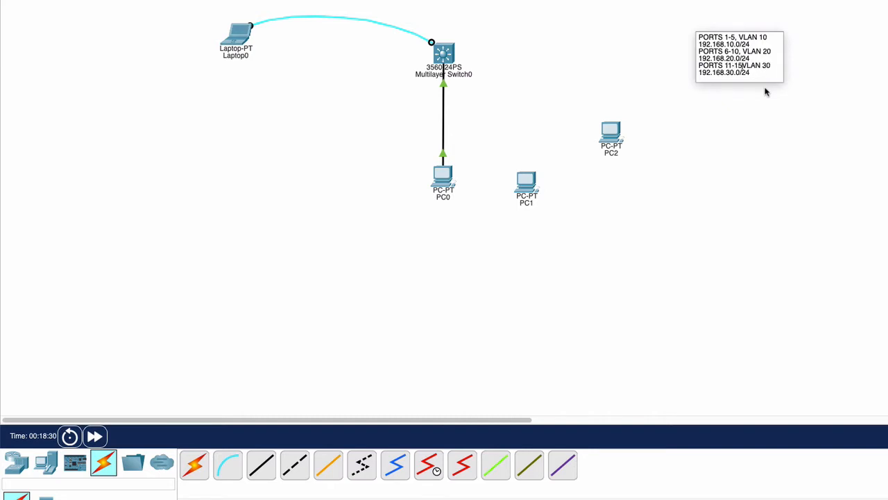
pyautogui.write(',')
pyautogui.click(754, 104)
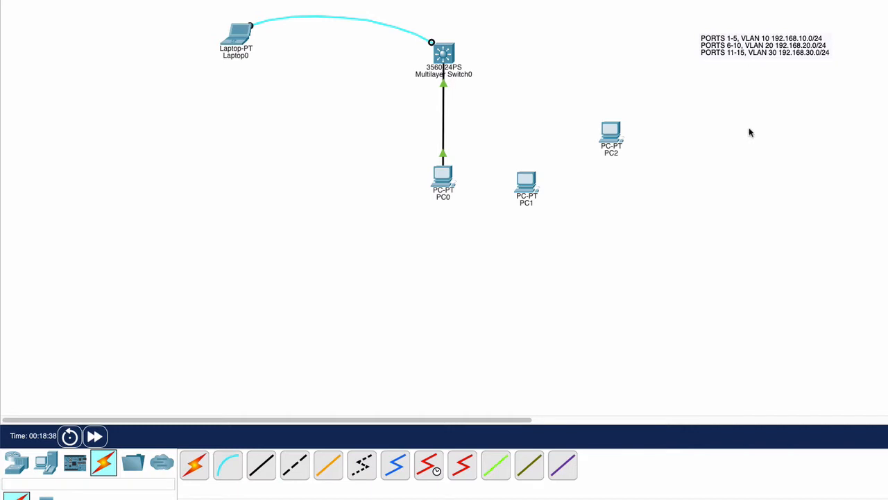
# Step: Connect PC1's FastEthernet0 to the multilayer switch's FastEthernet0/6 with a copper straight-through cable
pyautogui.click(260, 465)
pyautogui.click(527, 184)
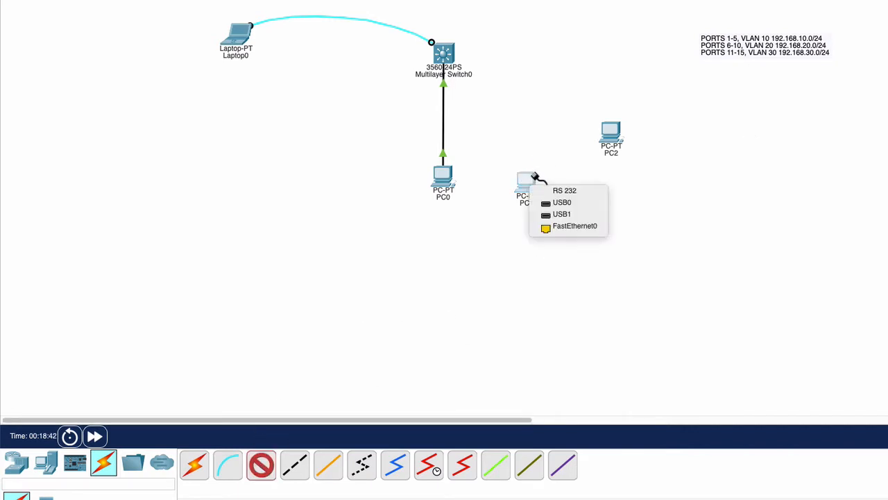
pyautogui.click(565, 227)
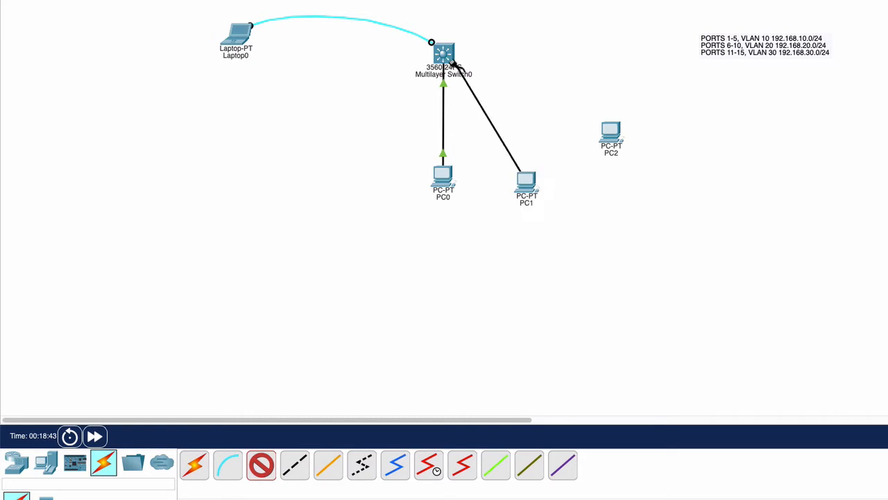
pyautogui.click(446, 57)
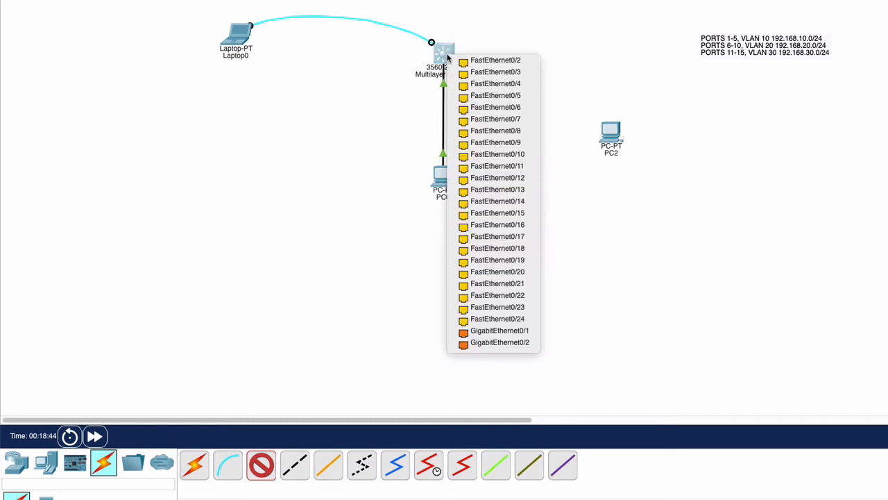
pyautogui.click(494, 107)
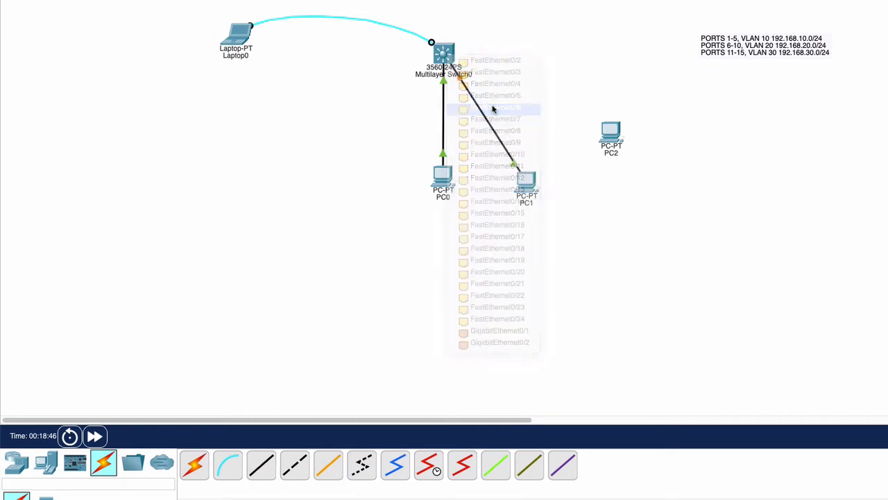
# Step: Connect PC2's FastEthernet0 to the multilayer switch's FastEthernet0/11 with a copper straight-through cable
pyautogui.click(262, 466)
pyautogui.click(621, 136)
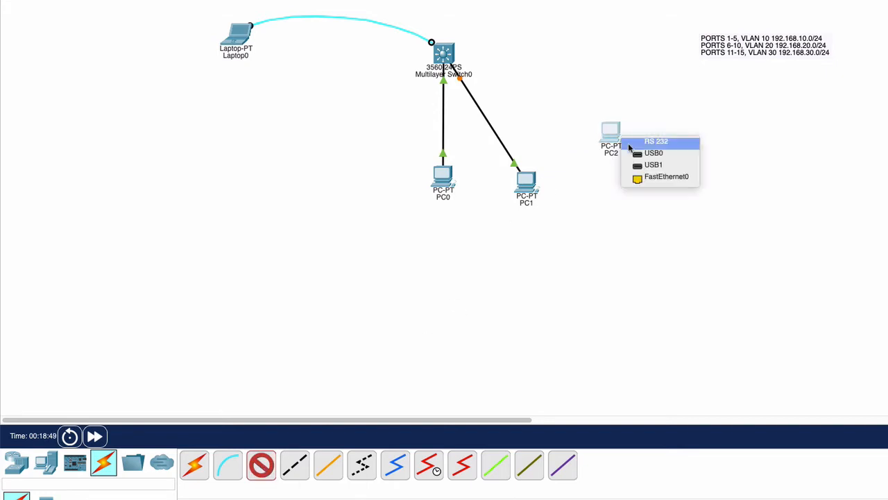
pyautogui.click(642, 179)
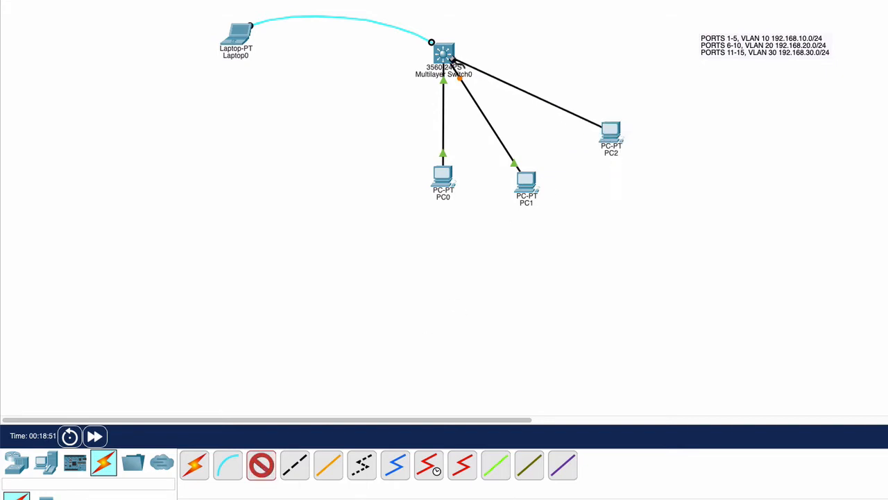
pyautogui.click(444, 55)
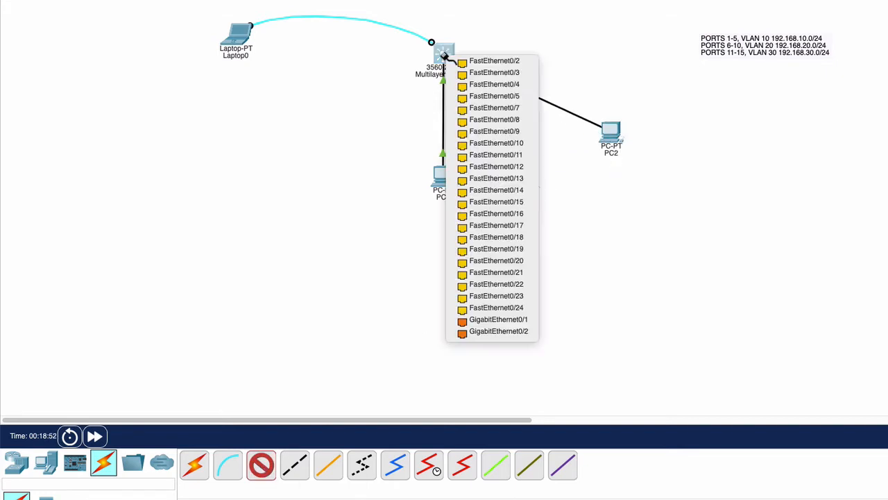
pyautogui.click(496, 155)
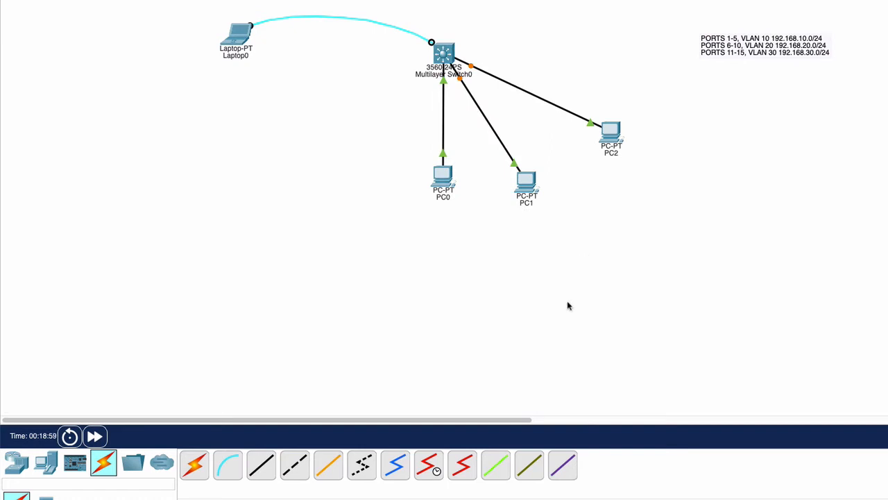
# Step: Rename PC0 as "VLAN 10 - 192.168.10.2"
pyautogui.click(443, 197)
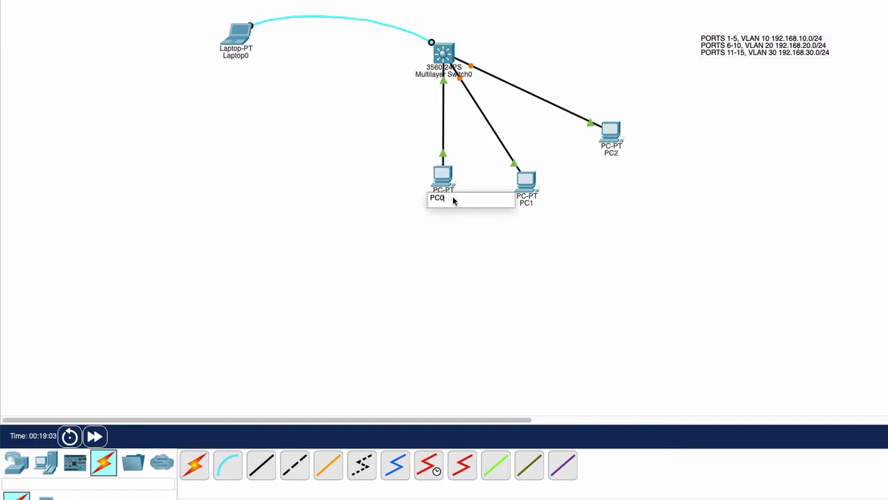
pyautogui.moveTo(452, 201); pyautogui.dragTo(428, 200)
pyautogui.write('VLAN 10 - 192.168.10')
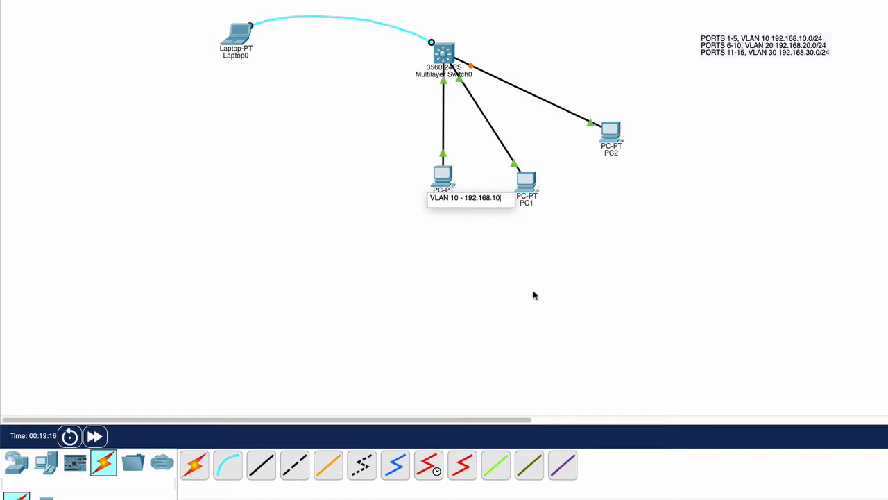
pyautogui.write('.2')
# Step: Rename PC1 as "VLAN 20 - 192.168.20.2"
pyautogui.click(527, 203)
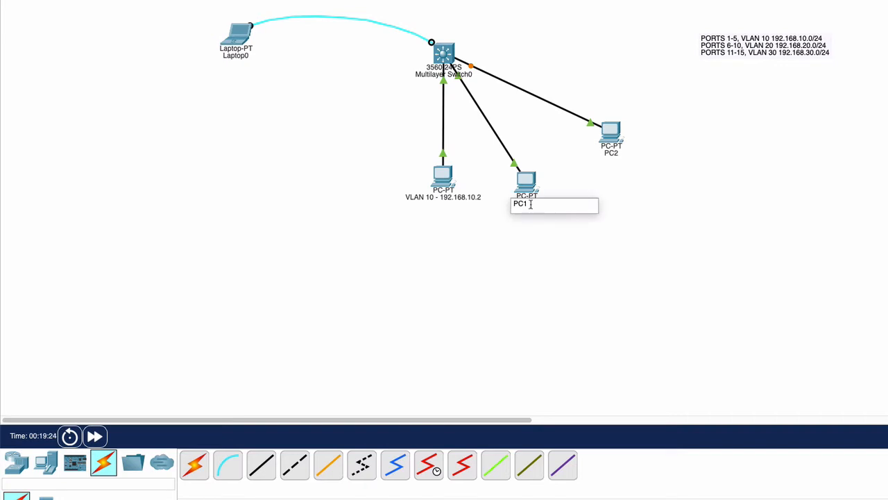
pyautogui.doubleClick(521, 204)
pyautogui.write('VLAN 20 - 192.168')
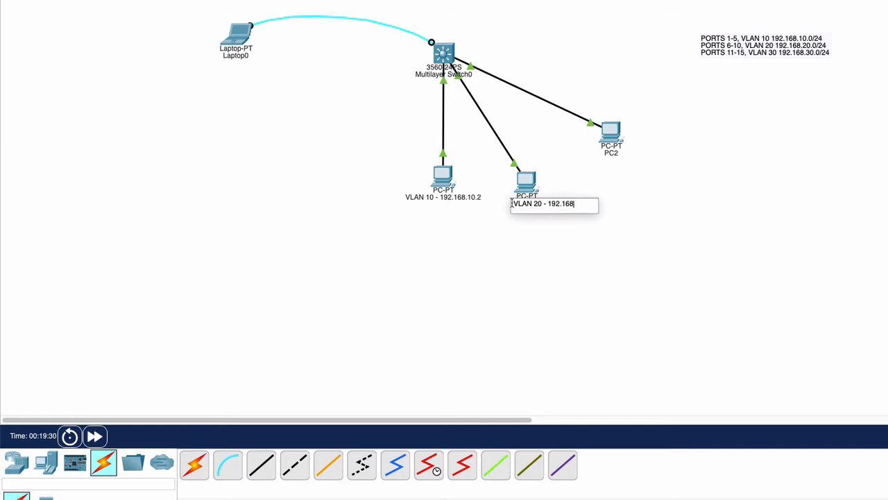
pyautogui.write('.20.2')
# Step: Rename PC2 as "VLAN 30 - 192.168.30.2"
pyautogui.click(610, 133)
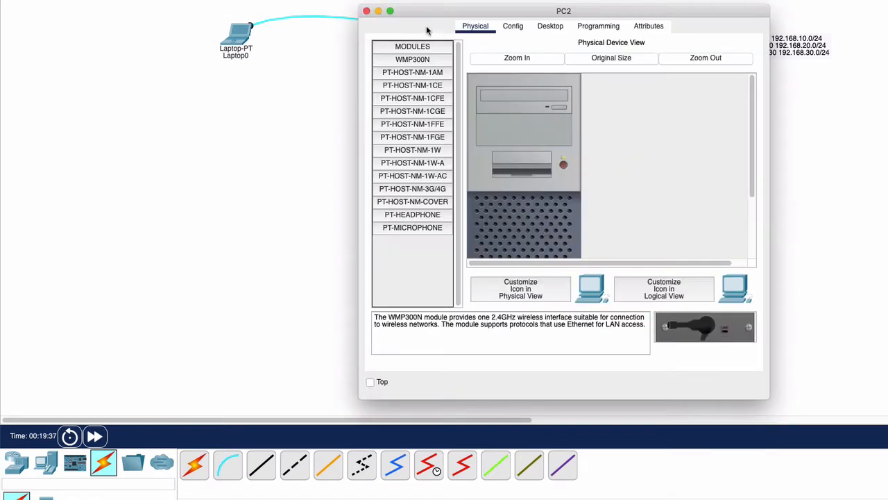
pyautogui.click(366, 11)
pyautogui.click(614, 153)
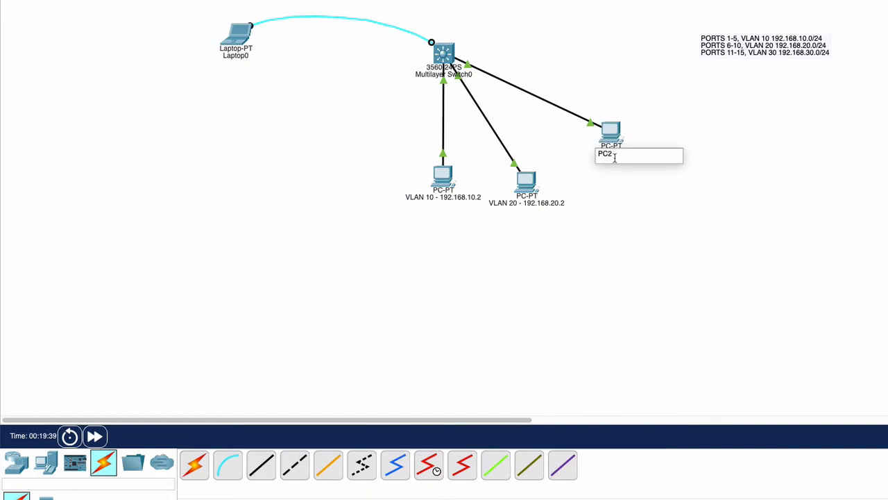
pyautogui.doubleClick(613, 156)
pyautogui.write('VLAN 30 - 192.168.30.')
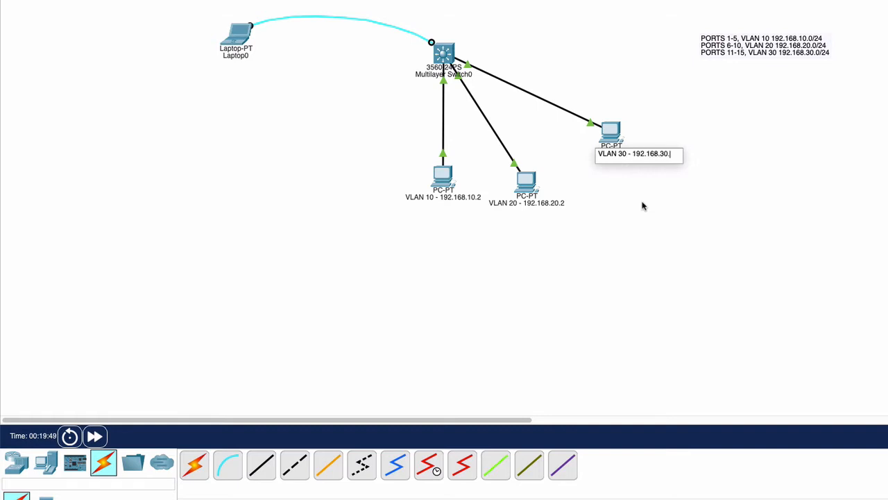
pyautogui.write('2')
pyautogui.press('Return')
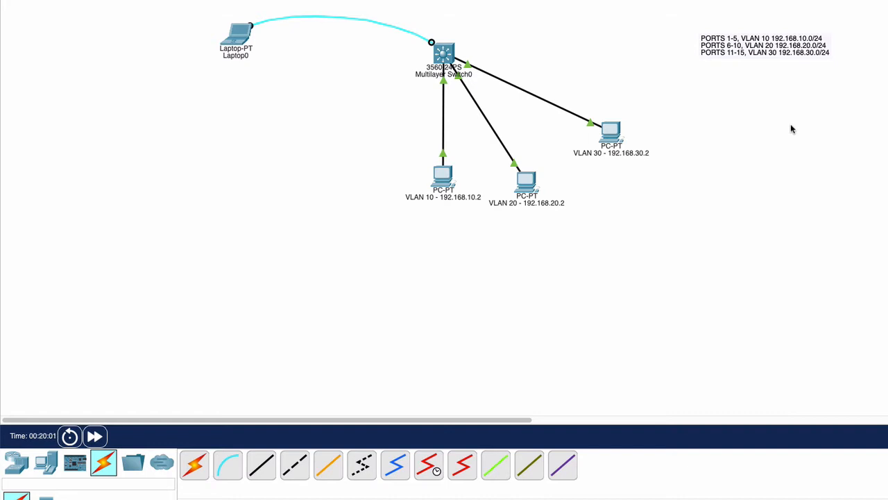
# Step: Give the VLAN 10 PC the static IPv4 address 192.168.10.2, subnet mask 255.255.255.0 and default gateway 192.168.10.254
pyautogui.click(441, 178)
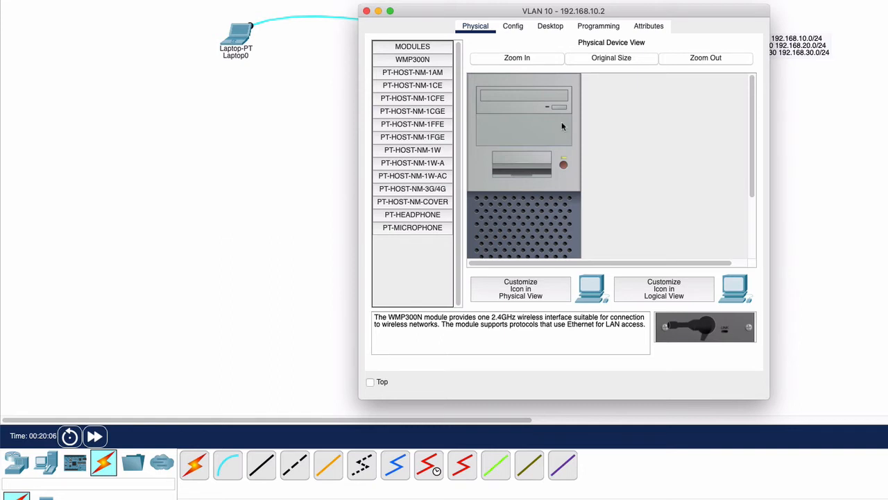
pyautogui.click(546, 25)
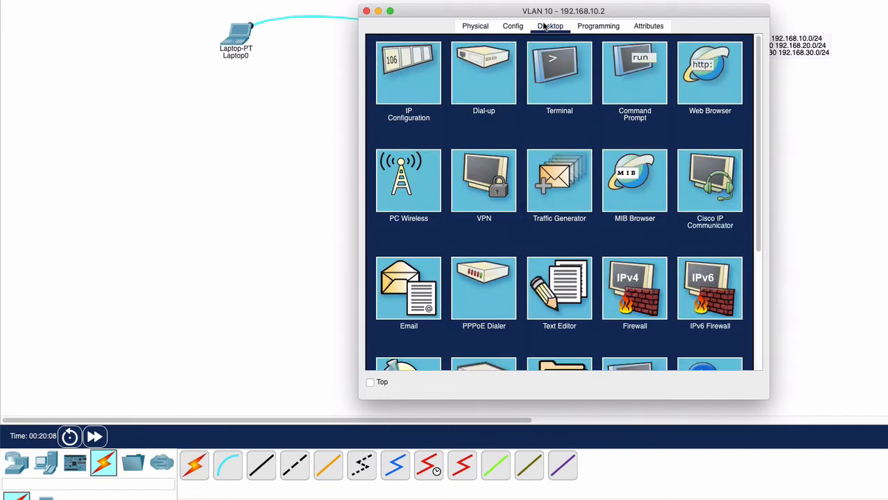
pyautogui.click(411, 87)
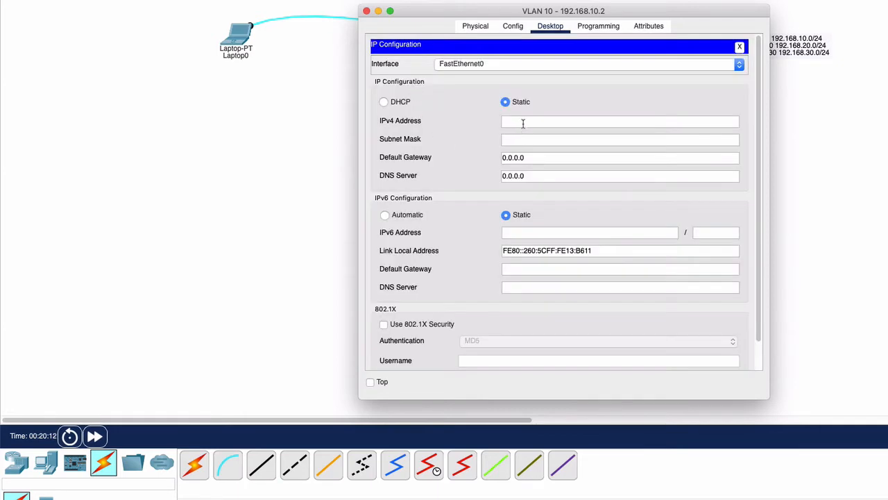
pyautogui.click(523, 123)
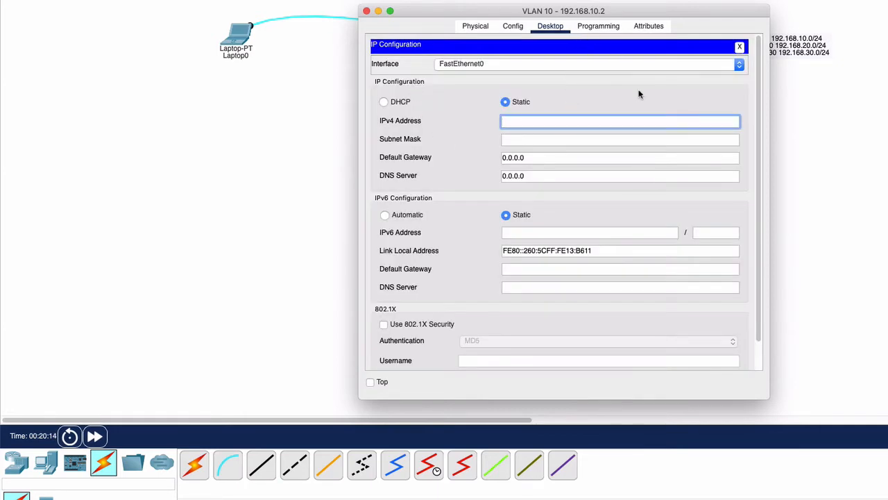
pyautogui.write('192.168.10.2')
pyautogui.press('Tab')
pyautogui.press('Tab')
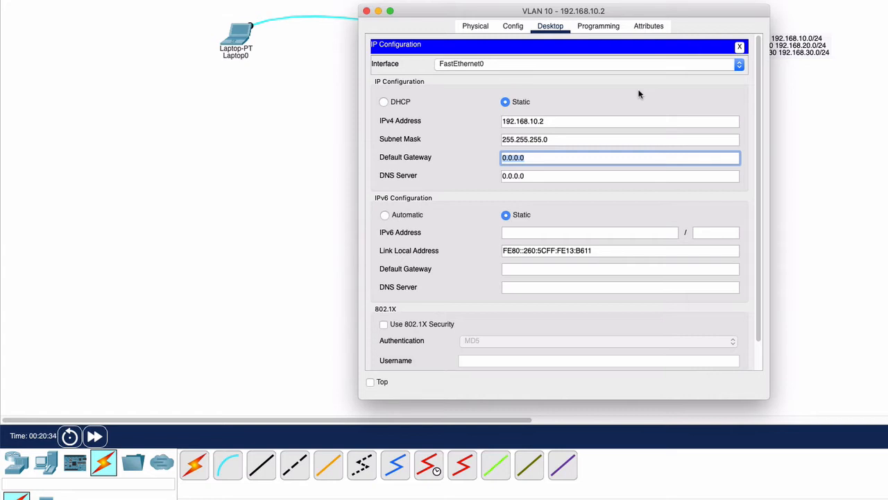
pyautogui.write('192.168.10.254')
pyautogui.click(739, 47)
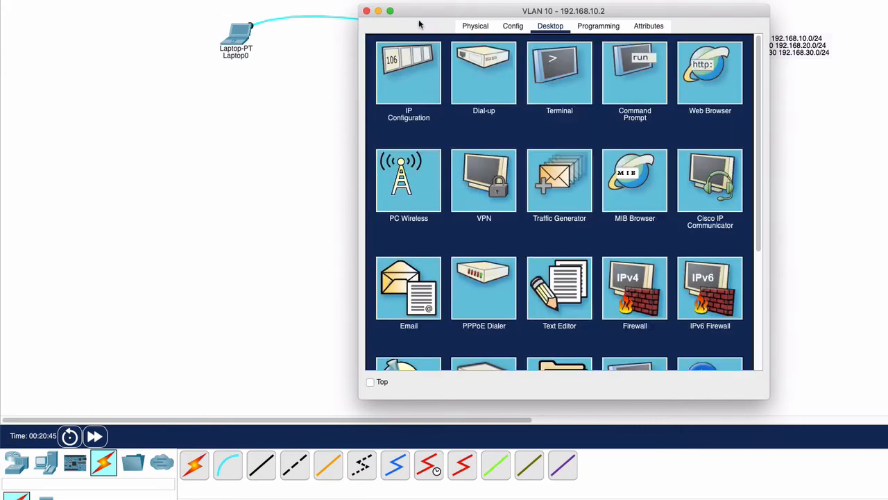
pyautogui.click(367, 12)
# Step: Give the VLAN 20 PC the static IPv4 address 192.168.20.2, subnet mask 255.255.255.0 and default gateway 192.168.20.254
pyautogui.click(527, 183)
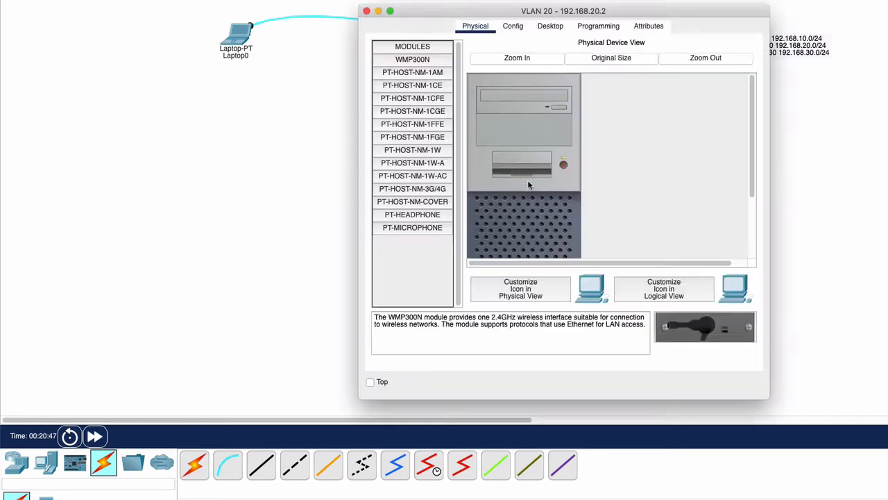
pyautogui.click(551, 26)
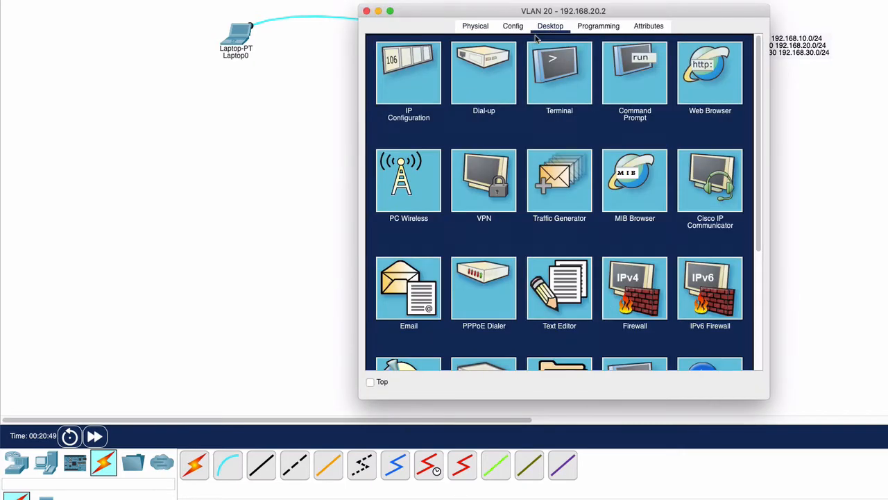
pyautogui.click(402, 92)
pyautogui.click(529, 122)
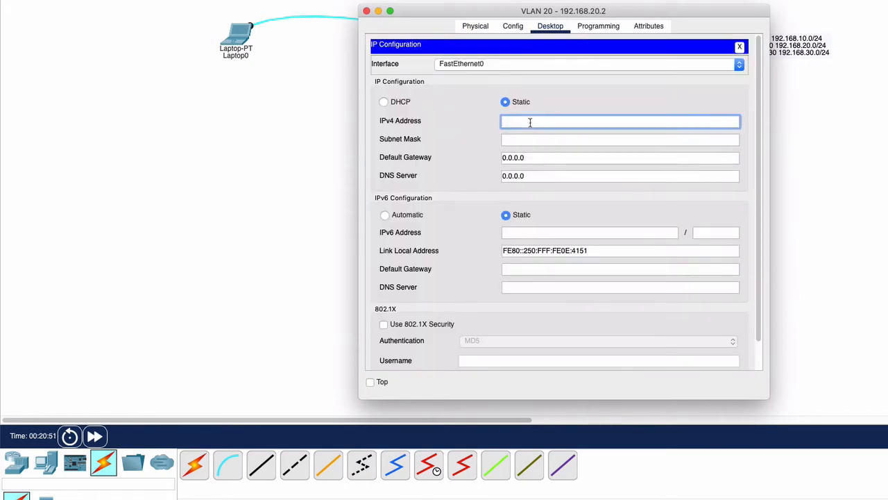
pyautogui.write('192.168.20.2')
pyautogui.press('Tab')
pyautogui.press('Tab')
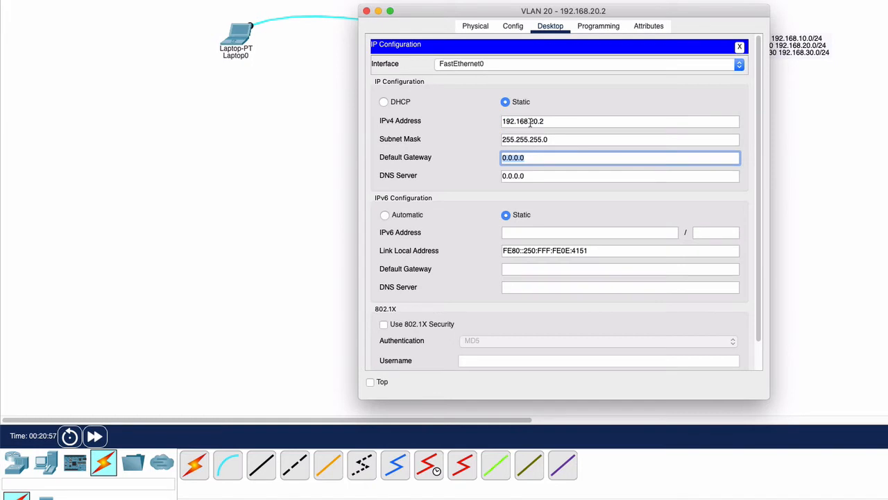
pyautogui.write('192.168.20.254')
pyautogui.click(739, 46)
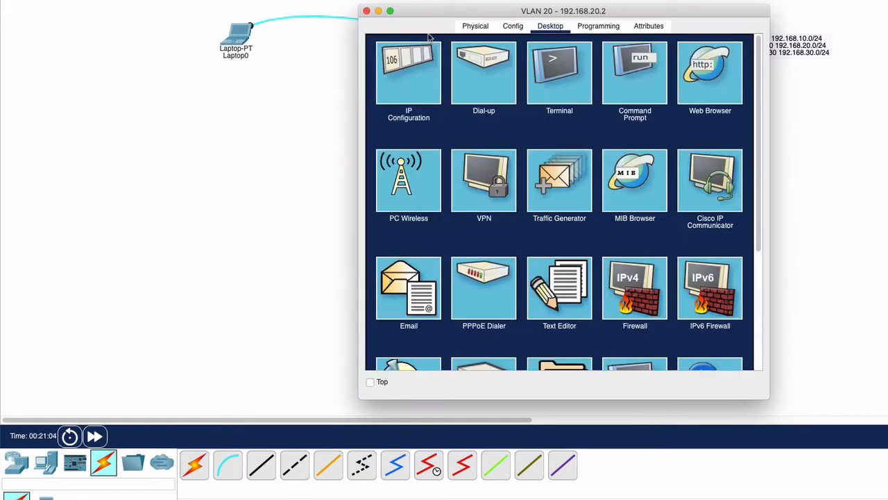
pyautogui.click(366, 11)
# Step: Give the VLAN 30 PC the static IPv4 address 192.168.30.2 with subnet mask 255.255.255.0, and fill in its default gateway
pyautogui.click(612, 134)
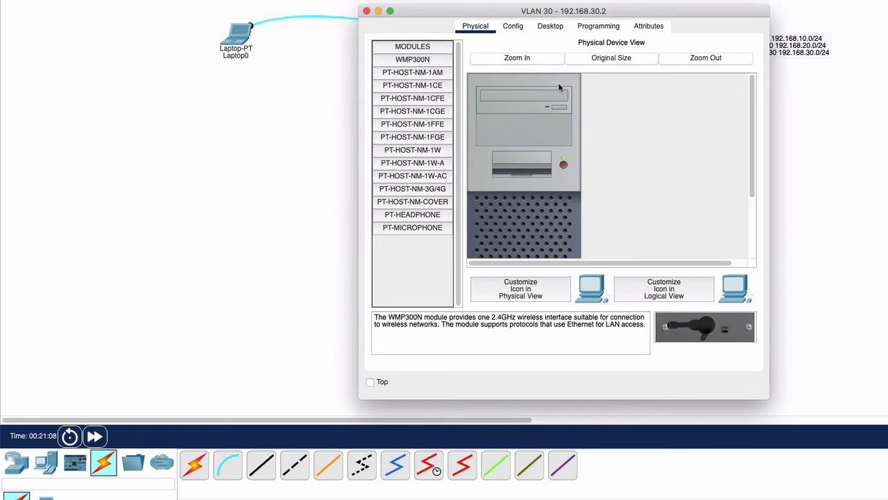
pyautogui.click(550, 28)
pyautogui.click(419, 81)
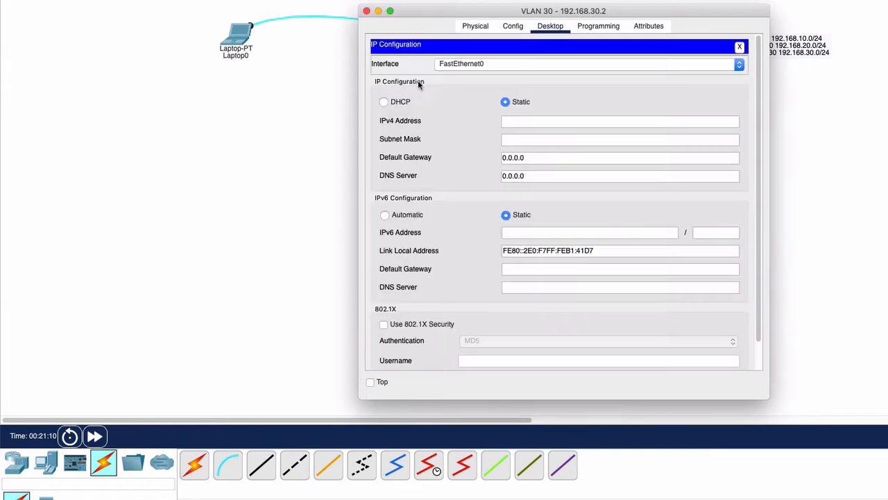
pyautogui.click(557, 123)
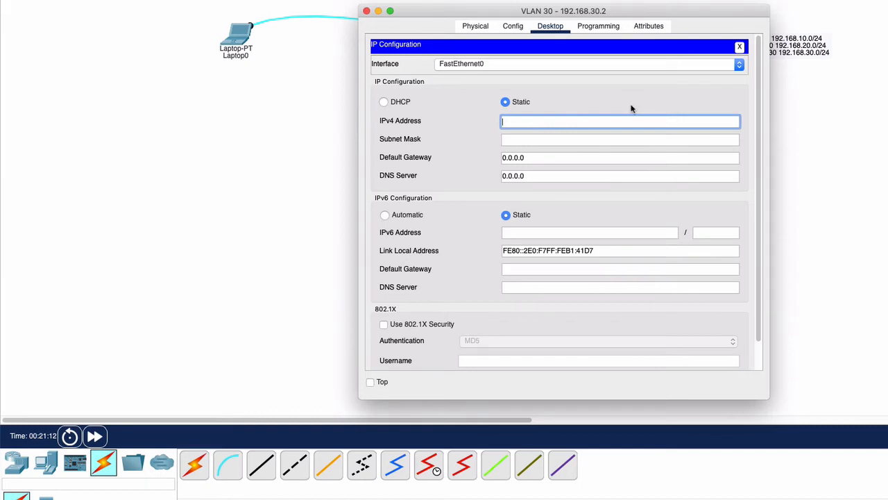
pyautogui.write('192.168.30.2')
pyautogui.press('Tab')
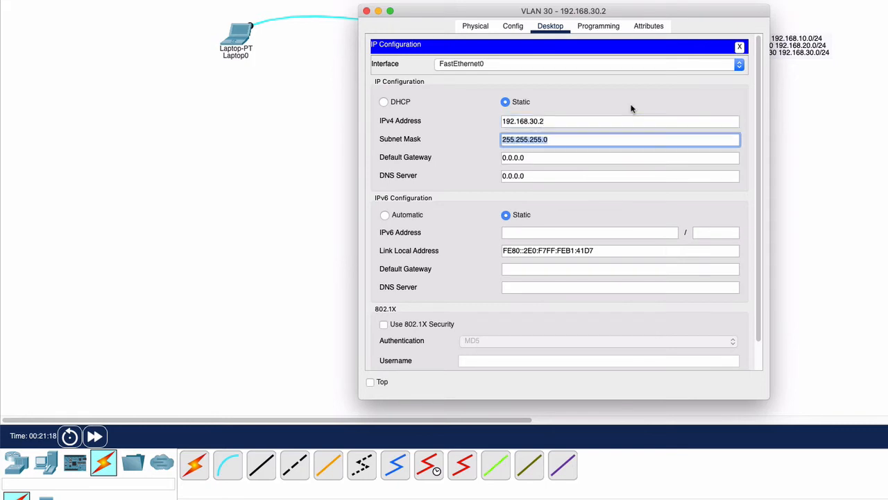
pyautogui.press('Tab')
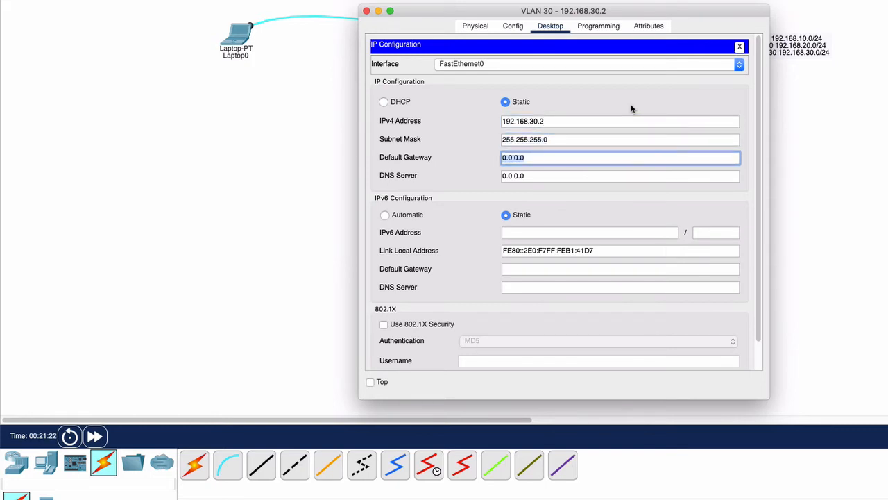
pyautogui.write('192.168.30.2')
pyautogui.click(739, 47)
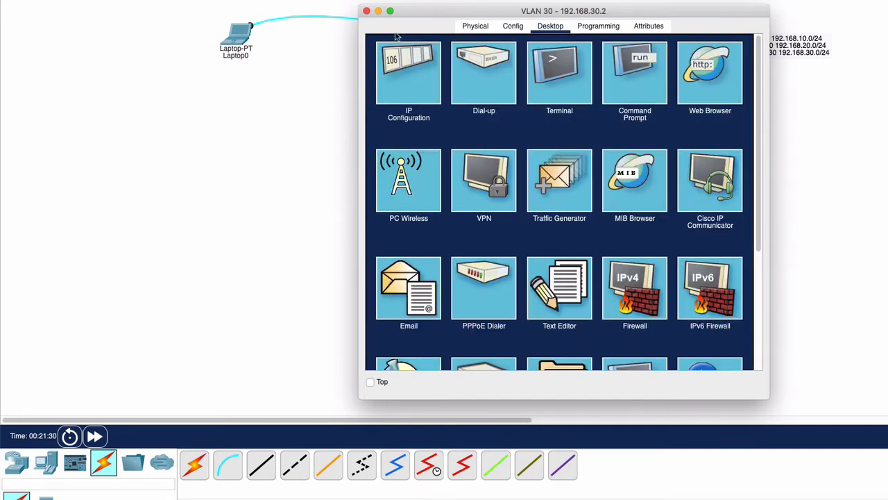
pyautogui.click(366, 11)
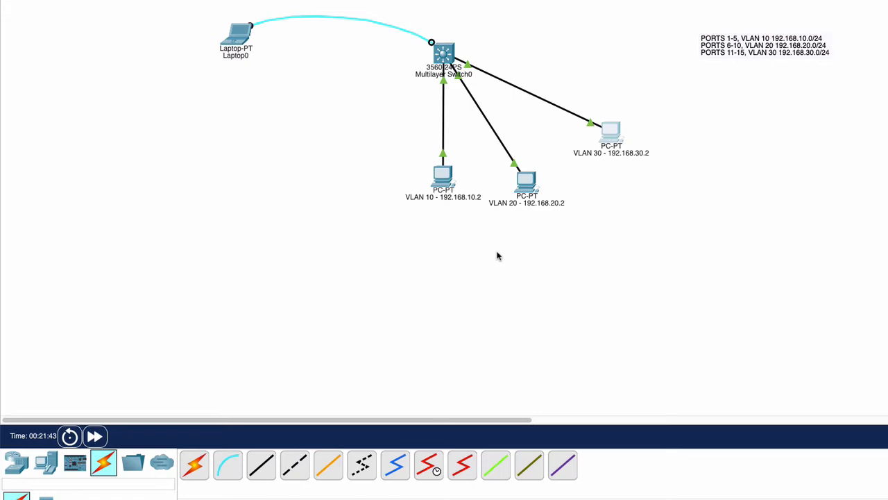
# Step: Open a terminal session on Laptop0 to the switch console, accepting the default port configuration
pyautogui.click(241, 36)
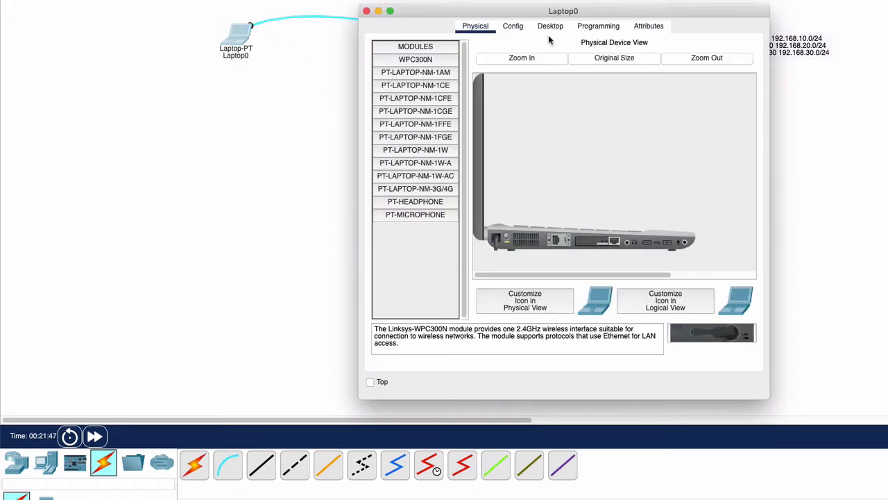
pyautogui.click(550, 27)
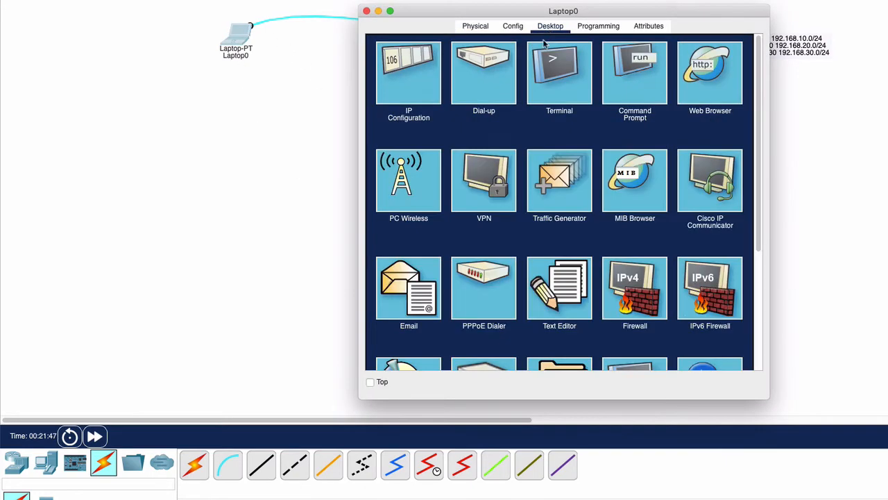
pyautogui.click(557, 78)
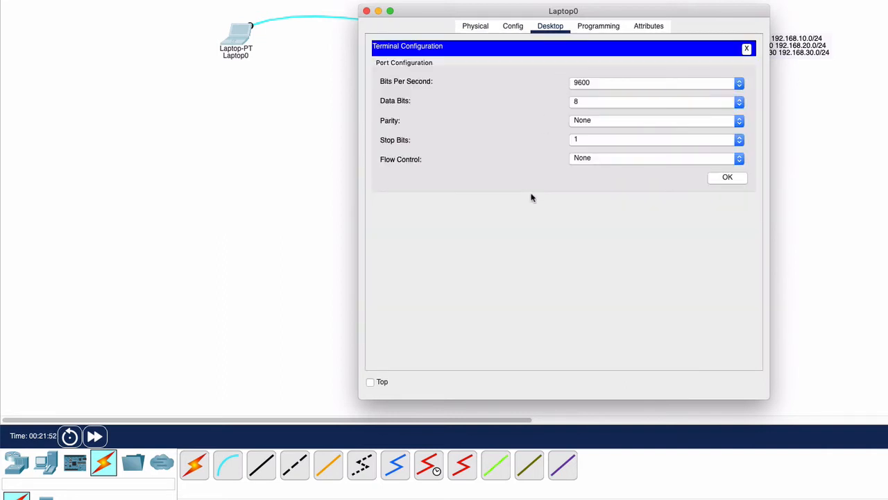
pyautogui.click(727, 177)
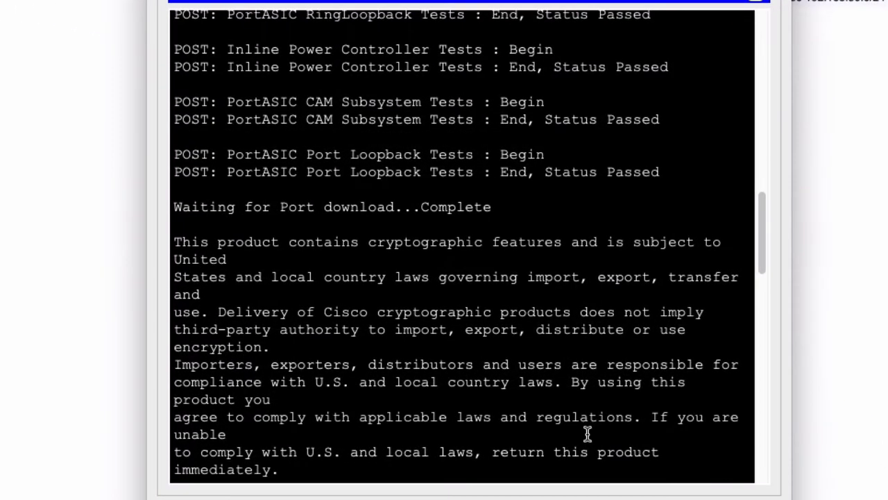
# Step: Answer NO to the initial configuration dialog and start the switch's command-line session
pyautogui.press('Return')
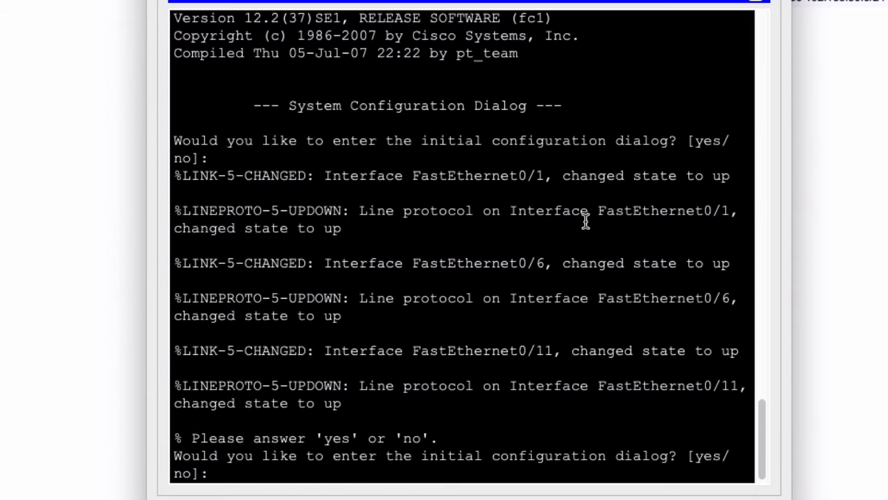
pyautogui.write('NO')
pyautogui.press('Return')
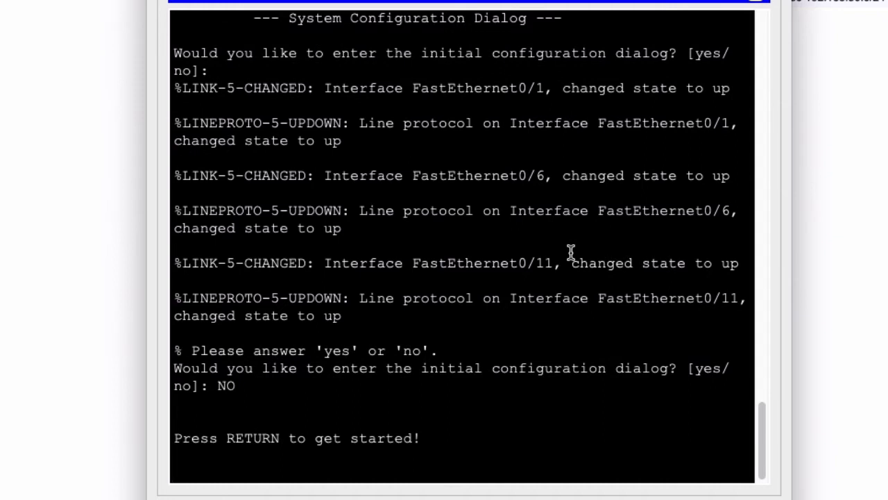
pyautogui.press('Return')
pyautogui.press('Return')
pyautogui.press('Return')
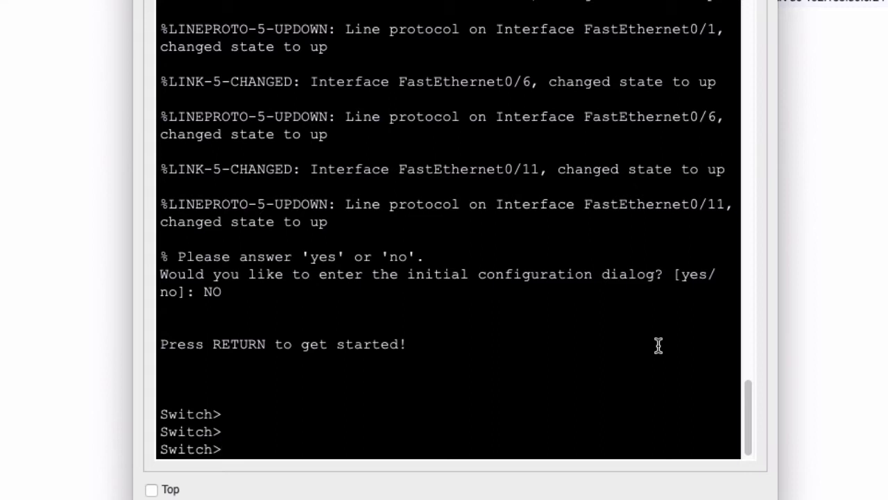
# Step: Enter privileged mode with en, and global configuration mode with conf t
pyautogui.write('en')
pyautogui.press('Return')
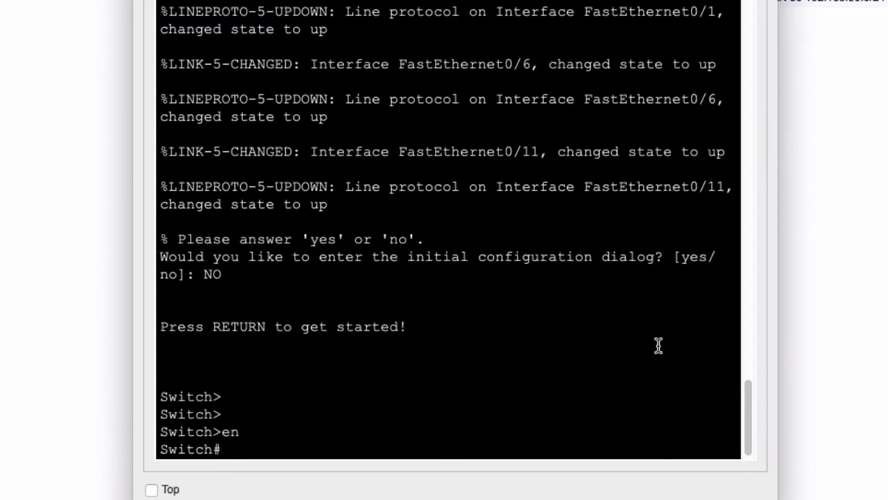
pyautogui.write('conf')
pyautogui.write(' t')
pyautogui.press('Return')
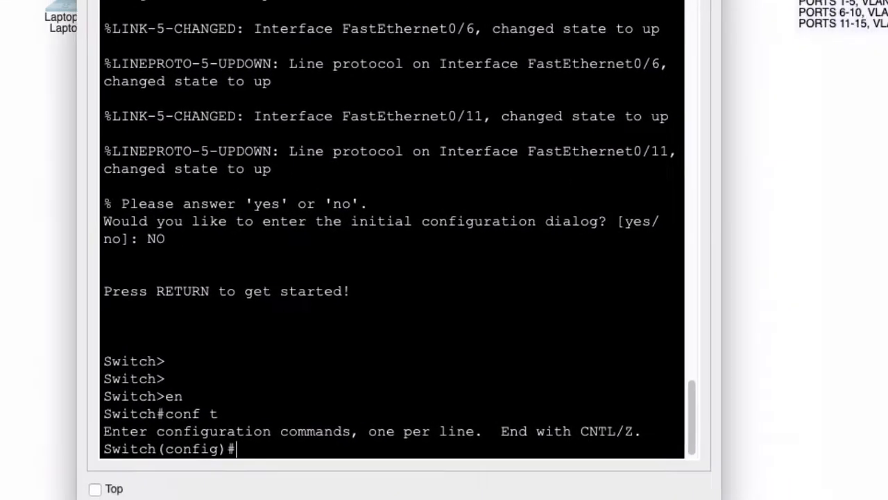
# Step: List the available global configuration commands and page through the help to its end
pyautogui.moveTo(501, 0); pyautogui.dragTo(485, 3)
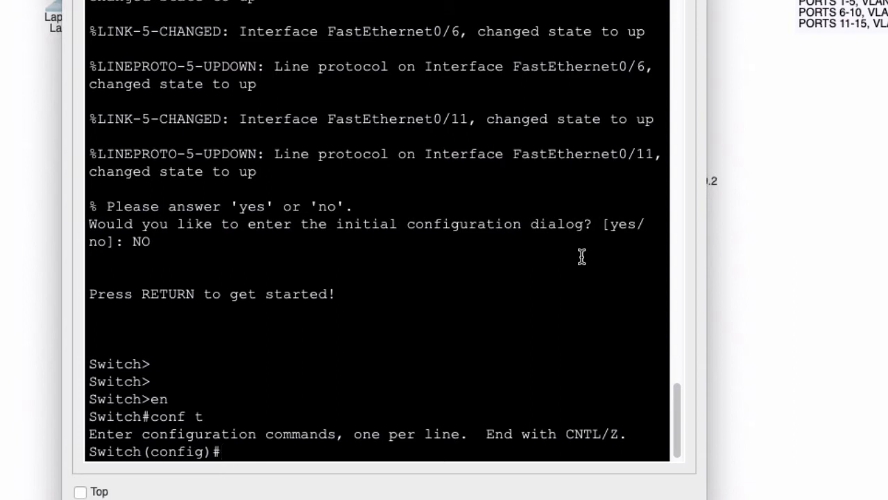
pyautogui.write('?')
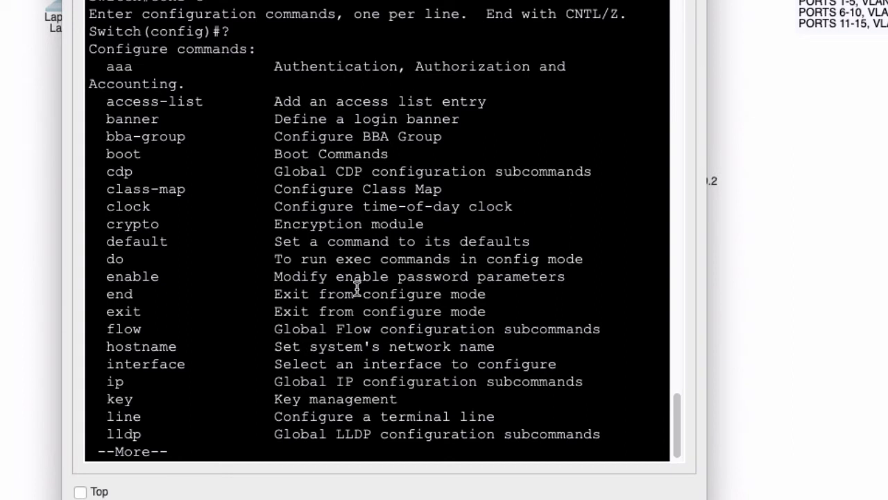
pyautogui.press('Return')
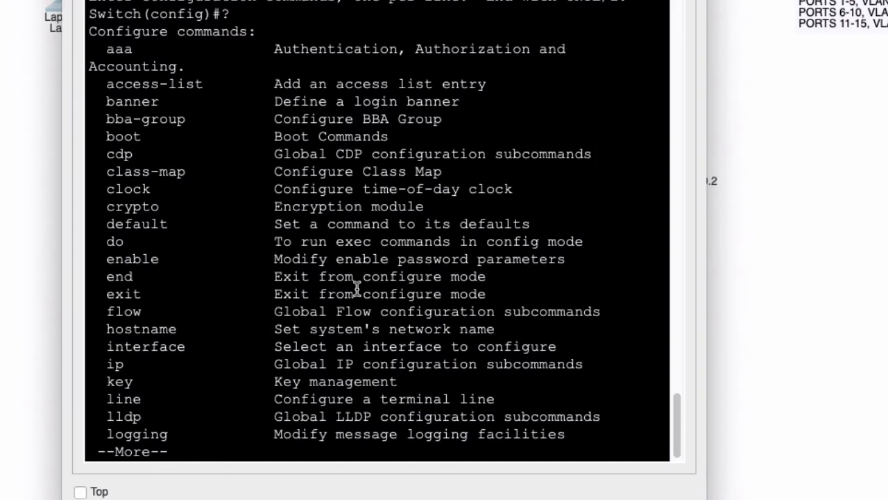
pyautogui.press('Return')
pyautogui.press('Return')
pyautogui.press('Return')
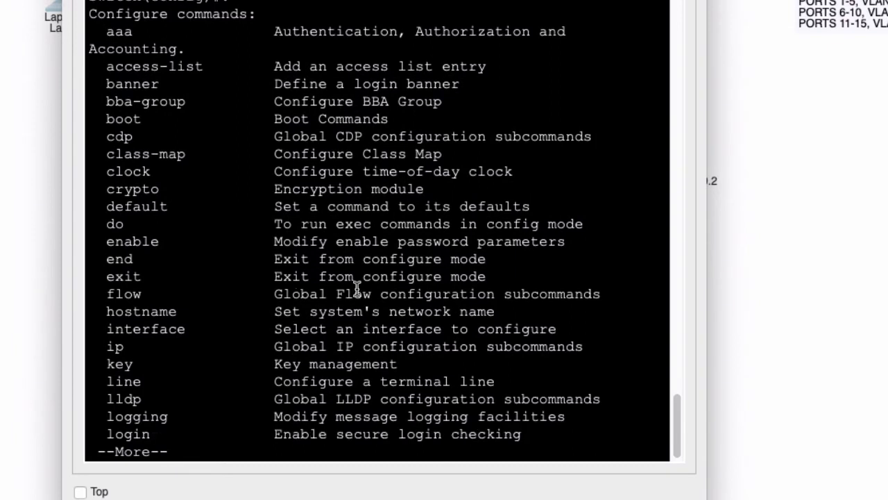
pyautogui.press('Return')
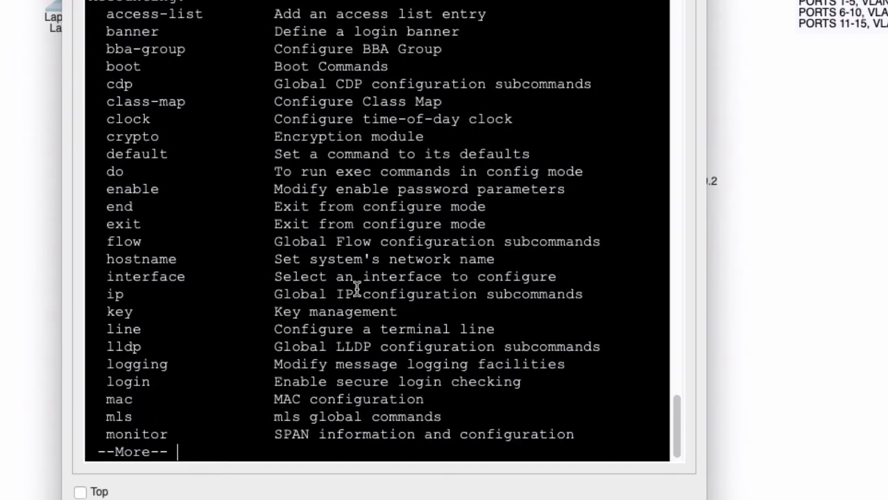
pyautogui.press('Return')
pyautogui.press('space')
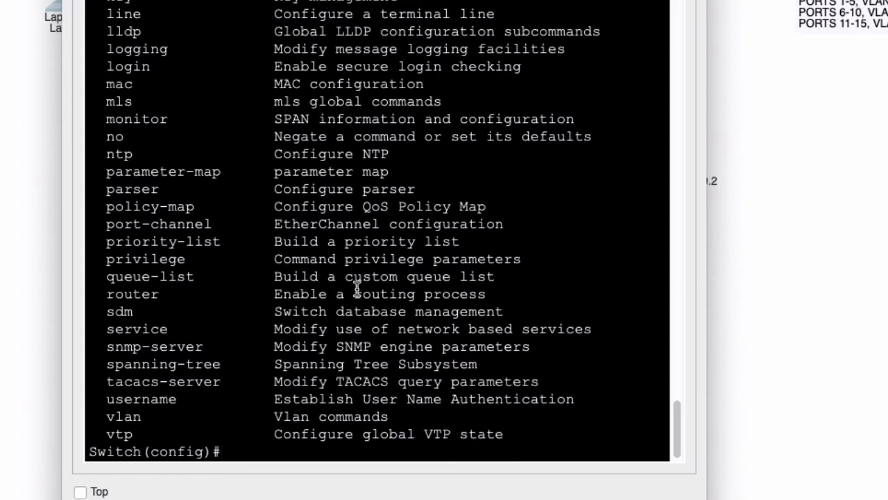
# Step: Check the arguments of the vlan command and create VLAN 10
pyautogui.write('vlna')
pyautogui.press('BackSpace')
pyautogui.press('BackSpace')
pyautogui.write('an ?')
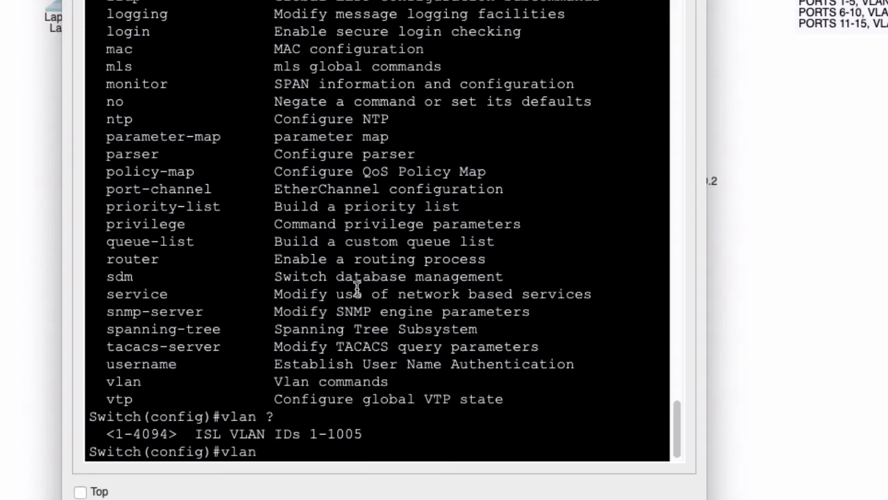
pyautogui.write('10 ?')
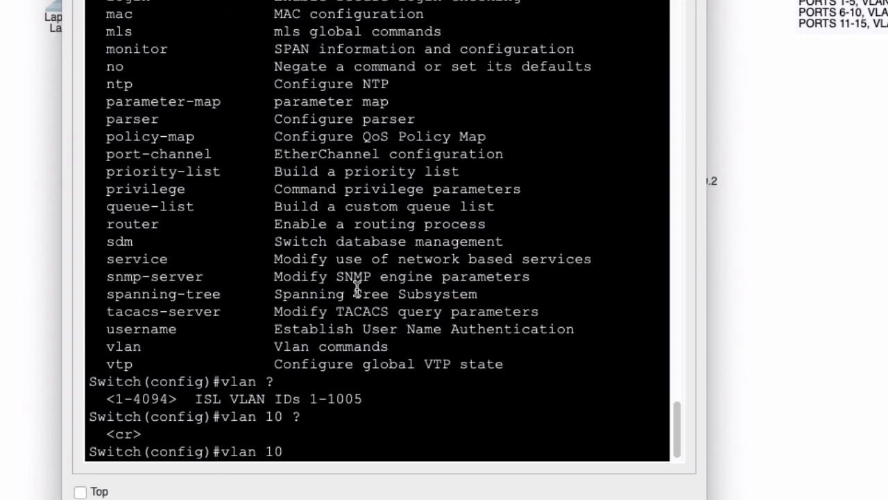
pyautogui.press('Return')
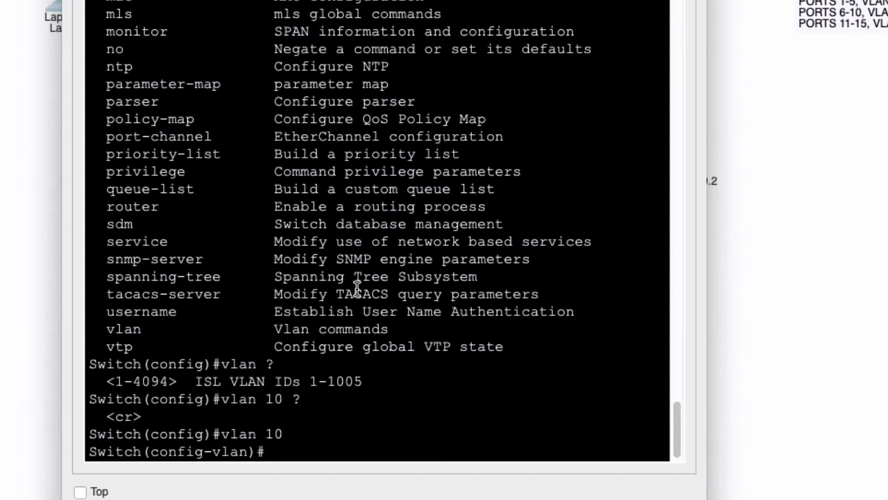
# Step: List the VLAN configuration commands, widen the terminal window, and name VLAN 10 "vlan10"
pyautogui.write('?')
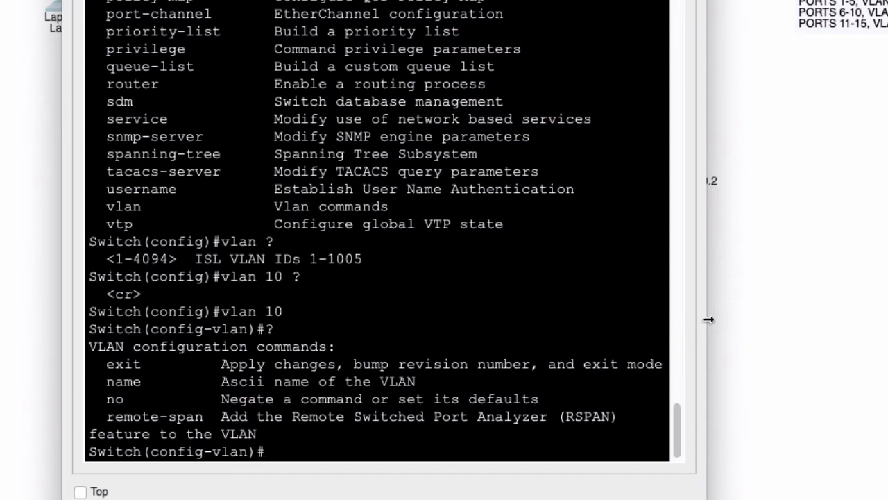
pyautogui.moveTo(696, 319); pyautogui.dragTo(887, 318)
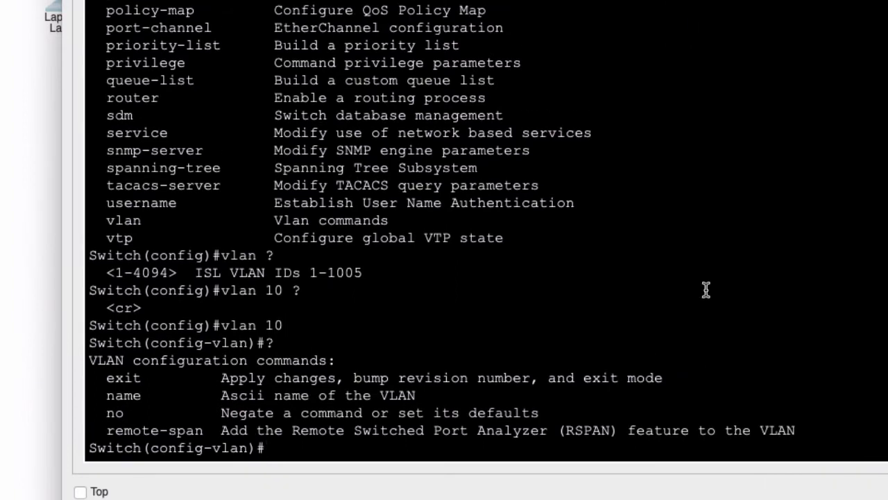
pyautogui.write('name vlan')
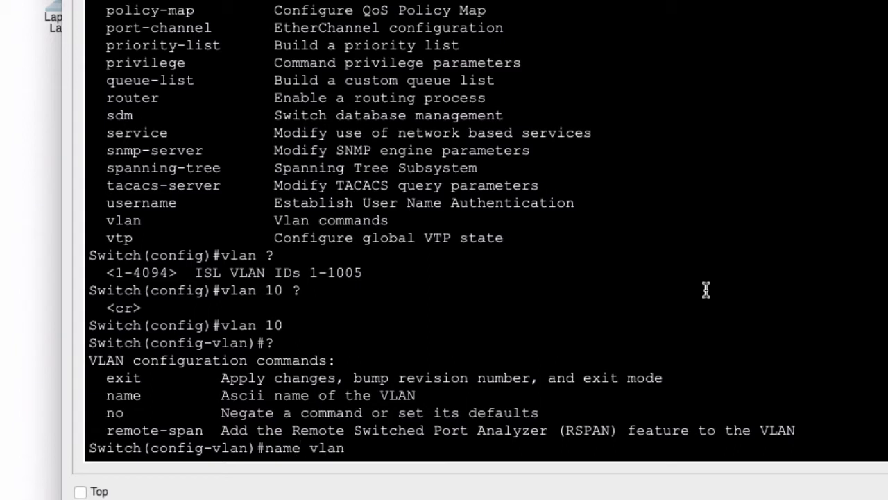
pyautogui.write('10')
pyautogui.press('Return')
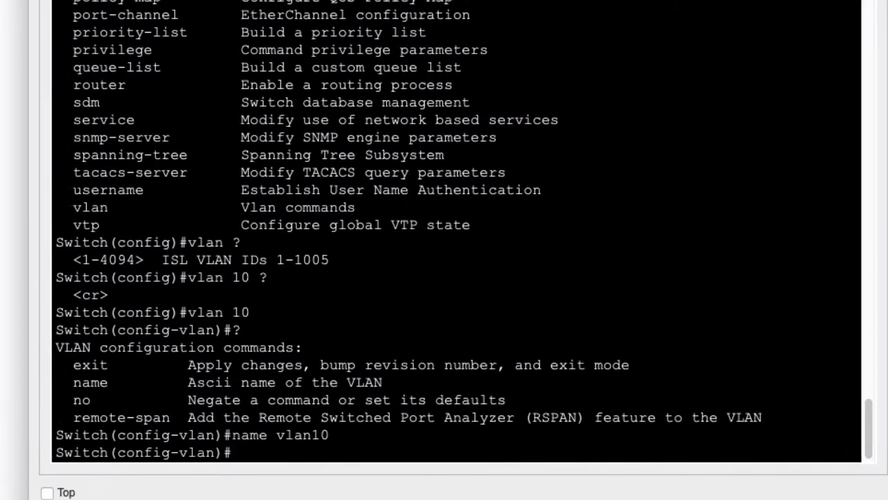
# Step: Create VLAN 20 on the switch and name it "vlan20"
pyautogui.write('v')
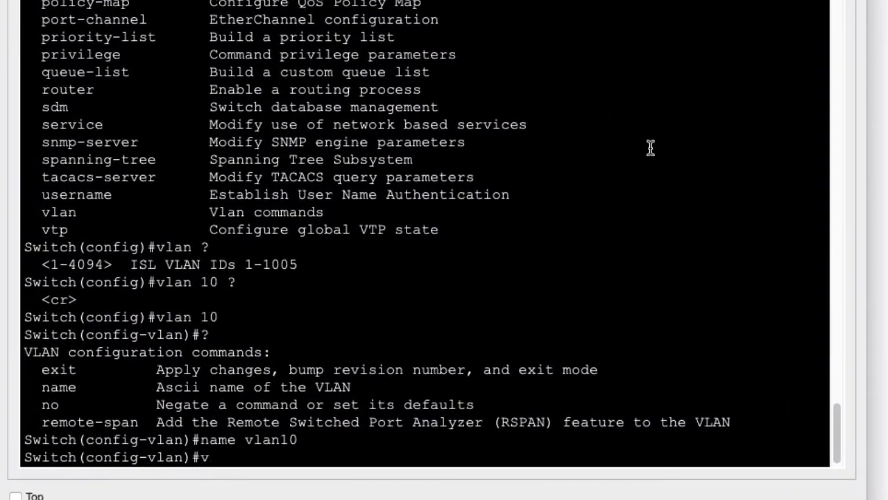
pyautogui.write('lan 20')
pyautogui.press('Return')
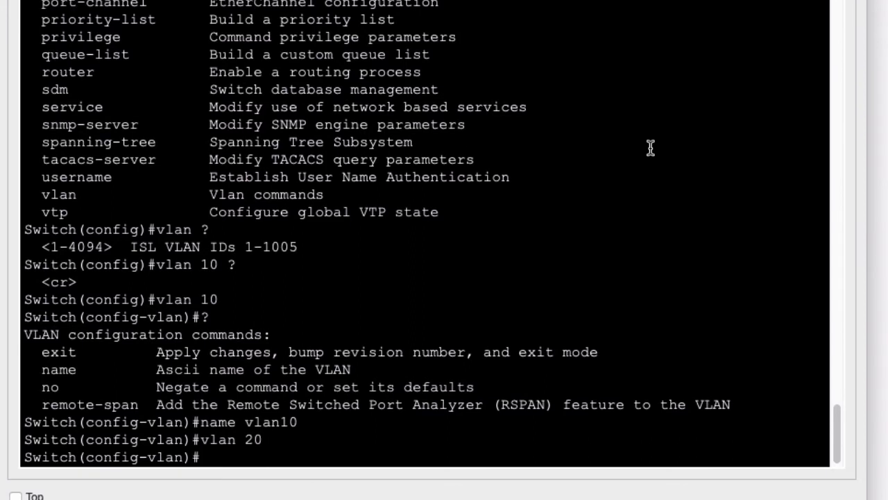
pyautogui.write('name vlan20')
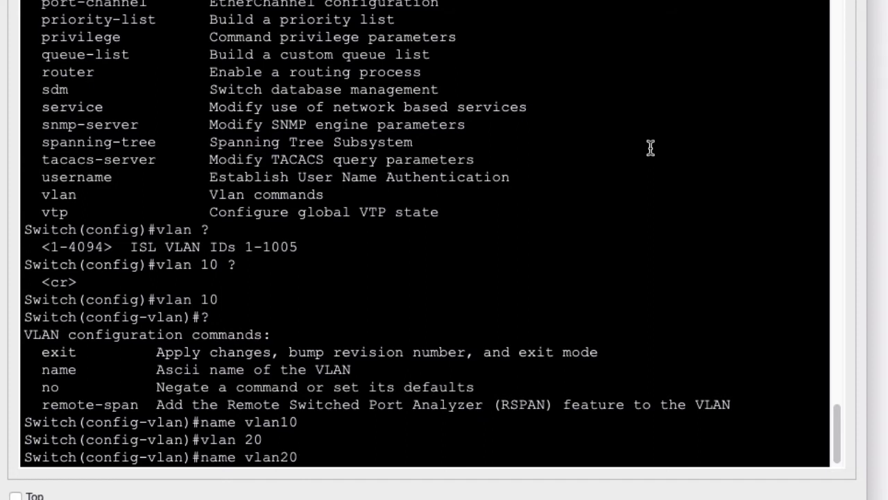
pyautogui.press('Return')
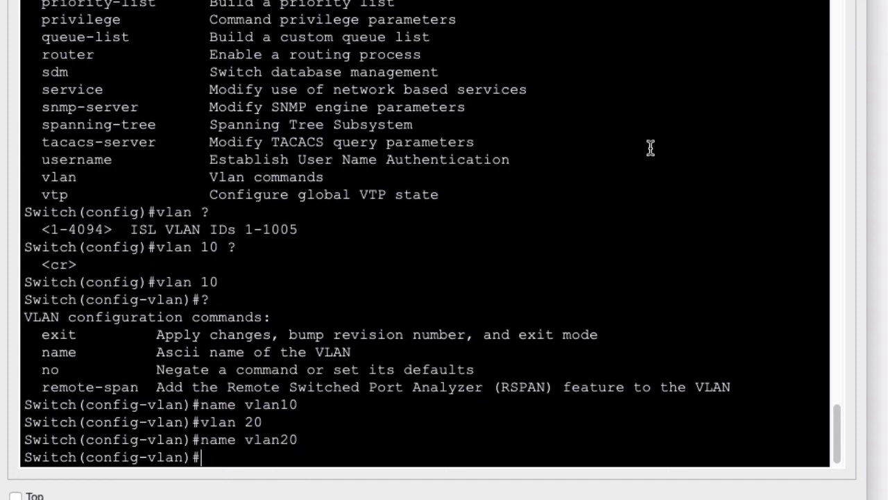
# Step: Create VLAN 30 on the switch and name it "vlan30"
pyautogui.write('vlan 30')
pyautogui.press('Return')
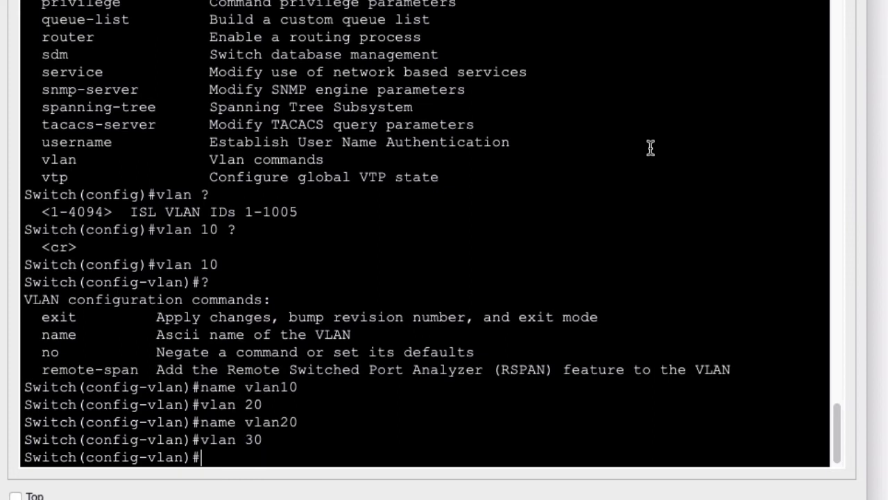
pyautogui.write('name vlan30')
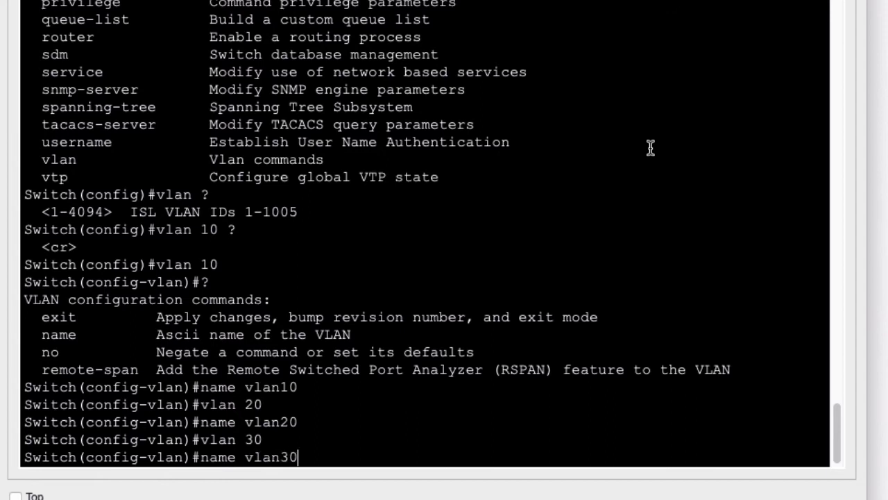
pyautogui.press('Return')
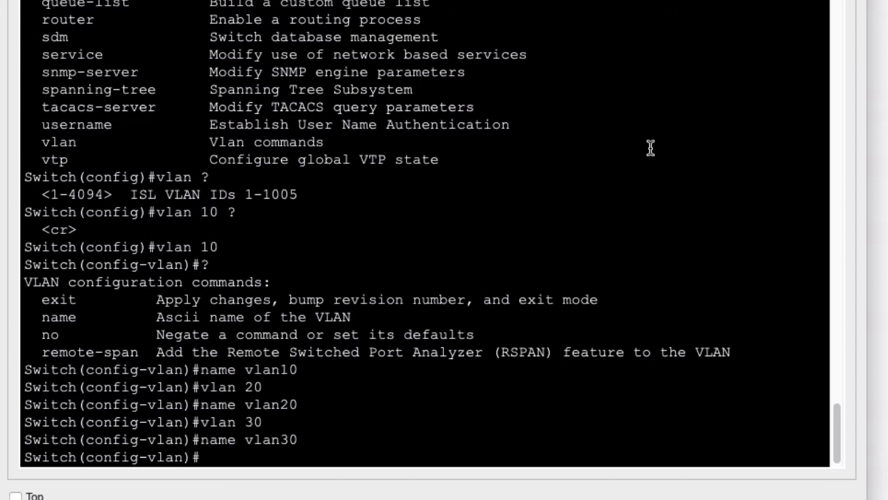
# Step: End VLAN configuration and return to the privileged mode prompt
pyautogui.write('end')
pyautogui.press('Return')
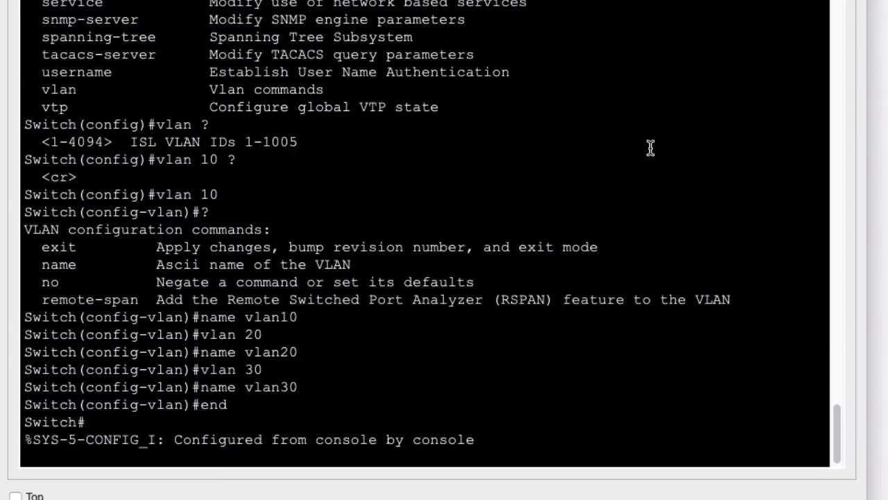
pyautogui.press('Return')
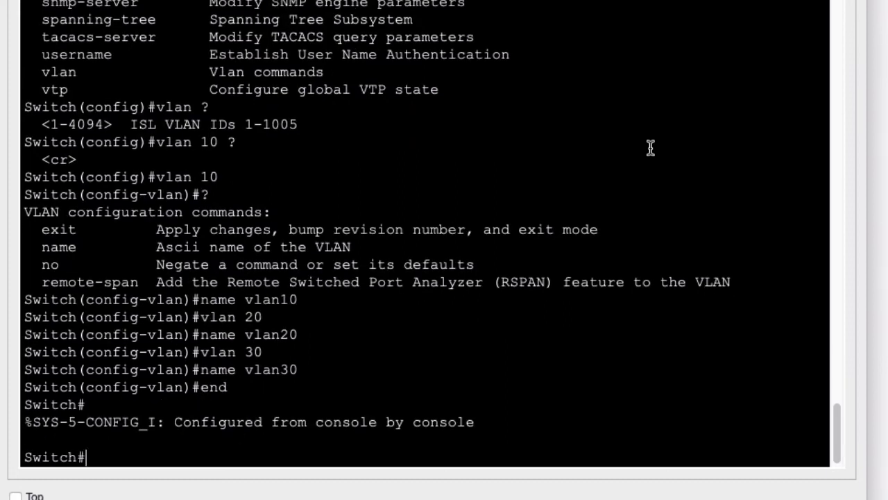
pyautogui.press('Return')
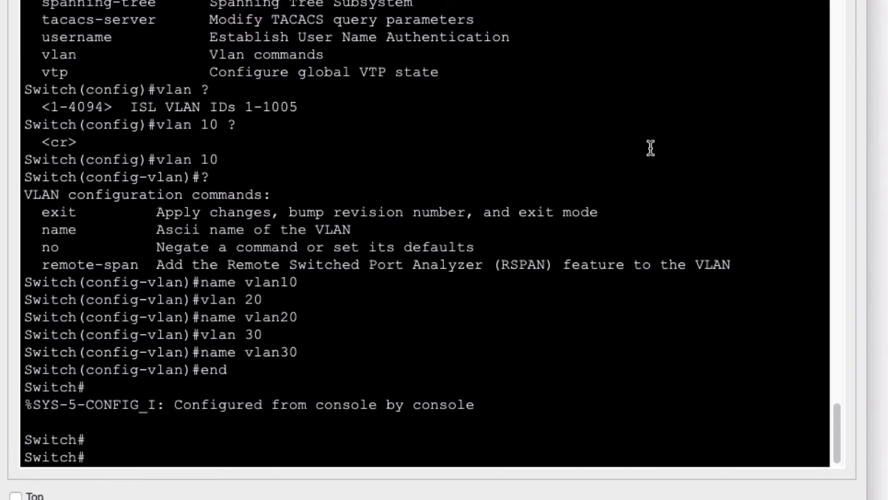
# Step: List the show vlan options, display the brief VLAN table, and widen the terminal window to examine it
pyautogui.write('show vl')
pyautogui.press('Tab')
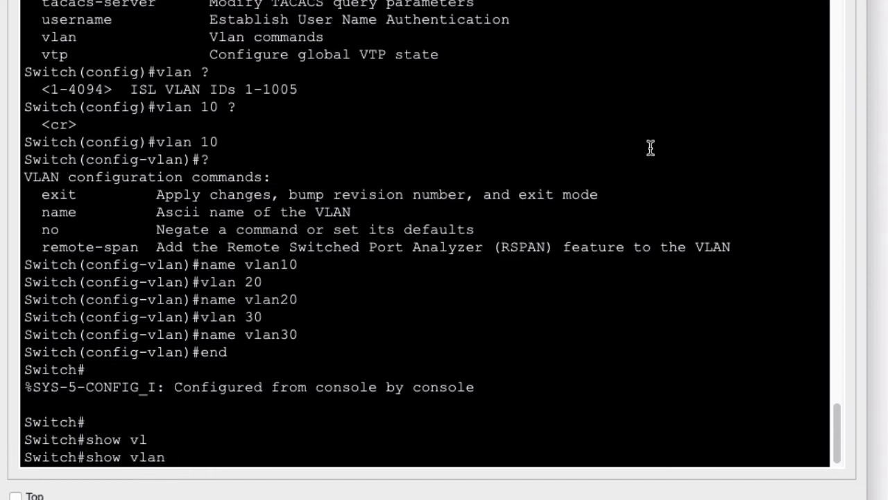
pyautogui.write('in')
pyautogui.press('Tab')
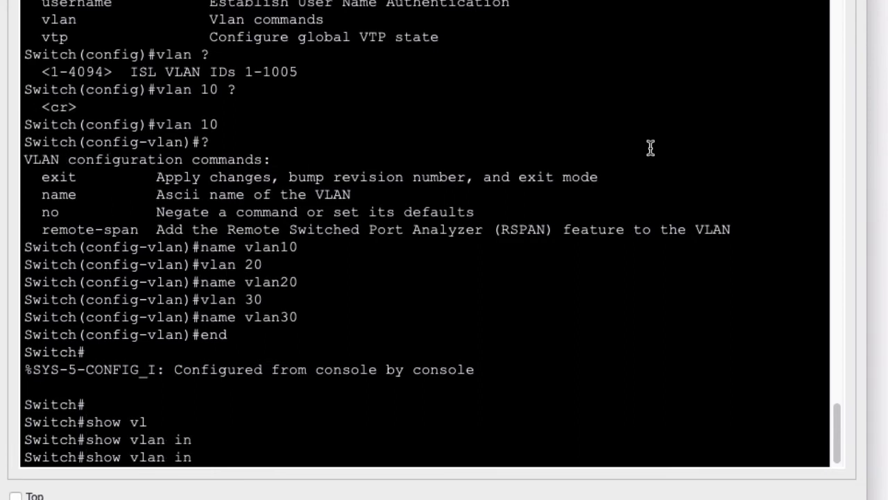
pyautogui.press('BackSpace')
pyautogui.press('BackSpace')
pyautogui.write('?')
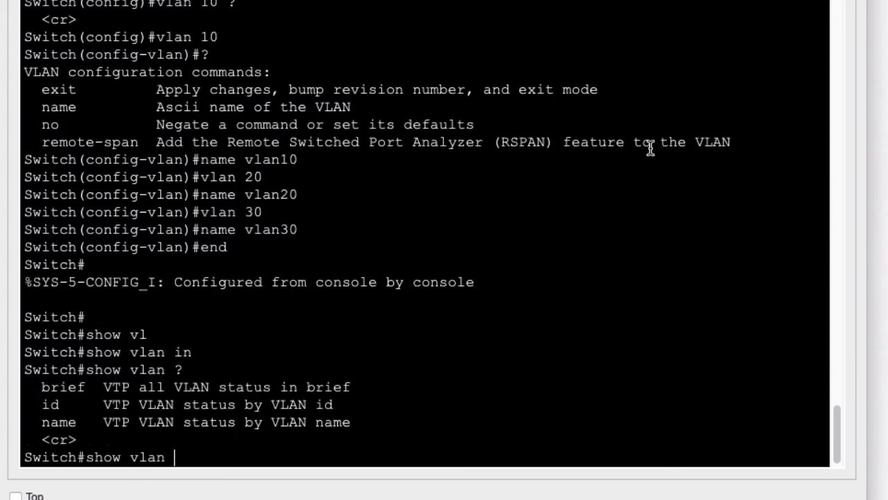
pyautogui.write('brief')
pyautogui.press('Return')
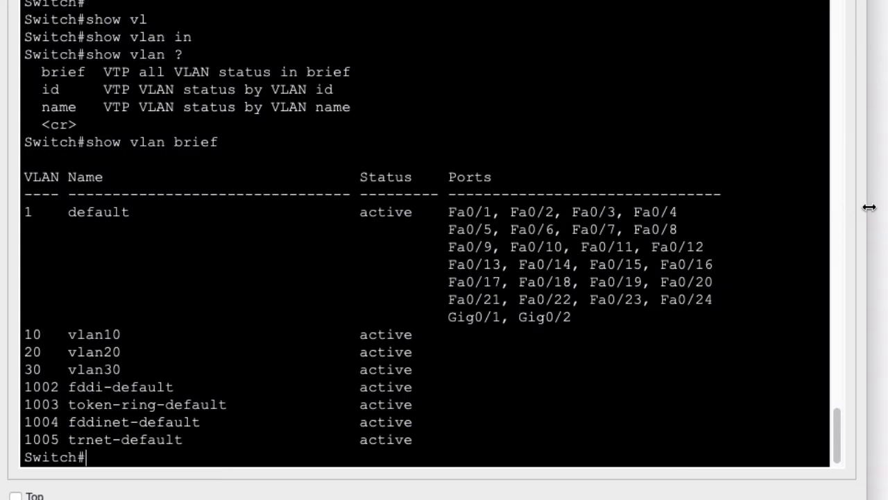
pyautogui.moveTo(870, 207); pyautogui.dragTo(887, 205)
pyautogui.scroll(2, 886, 232)
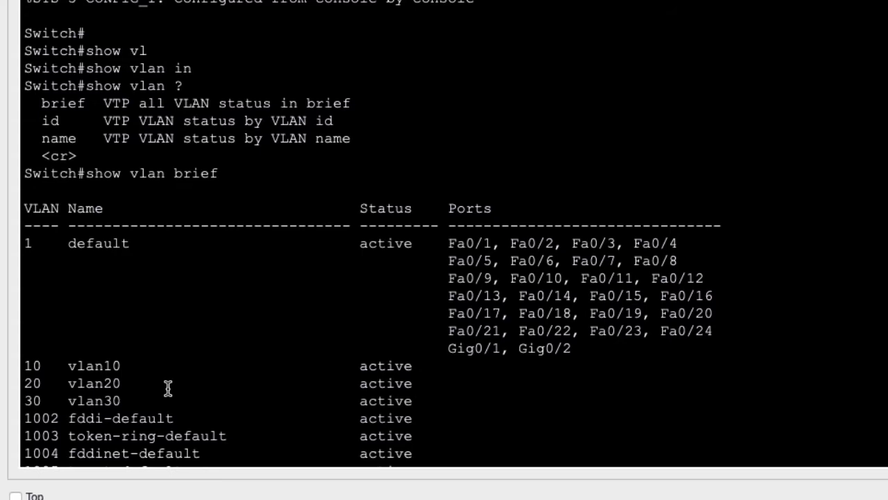
# Step: Enter global configuration mode on the switch
pyautogui.press('Return')
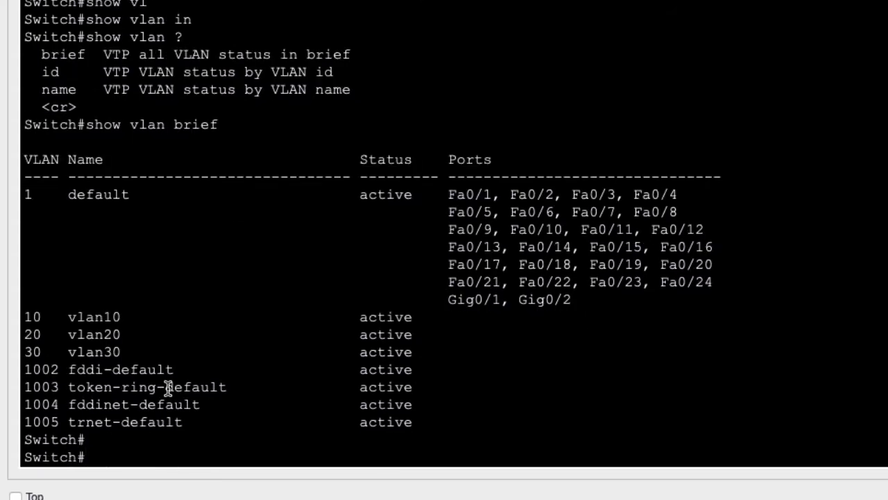
pyautogui.press('Return')
pyautogui.write('conf t')
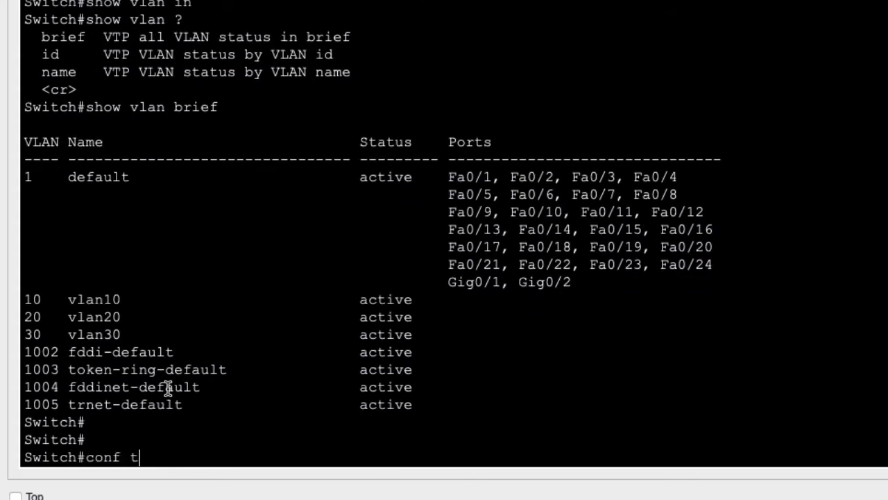
pyautogui.press('Return')
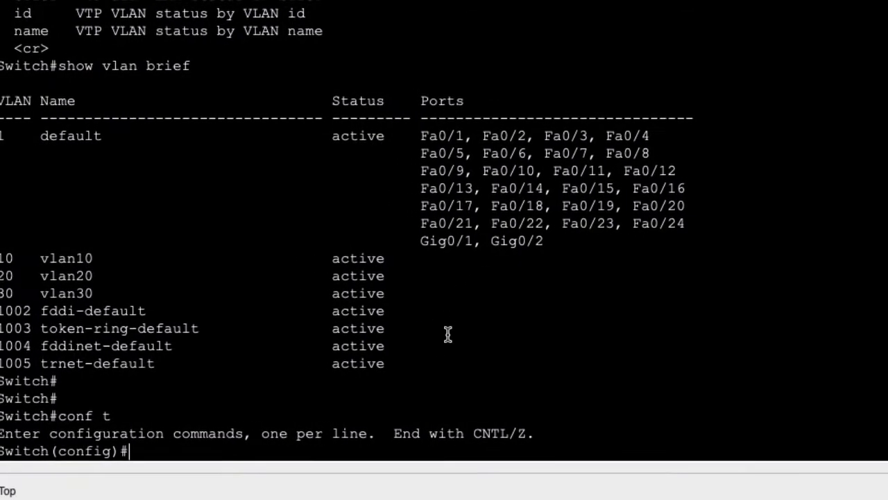
# Step: Try to select the first five FastEthernet ports using f0/1-0/5, both with the plain interface command and with interface range
pyautogui.write('int')
pyautogui.press('Tab')
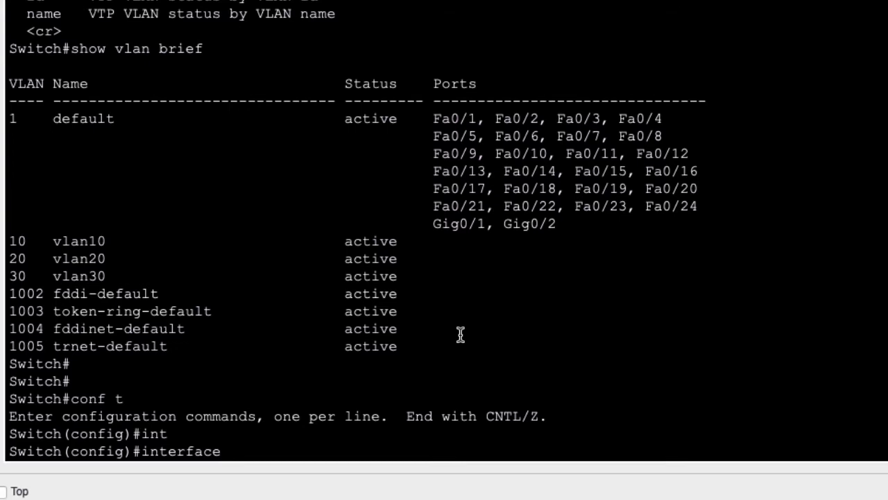
pyautogui.write('f0/1-0/5')
pyautogui.press('Return')
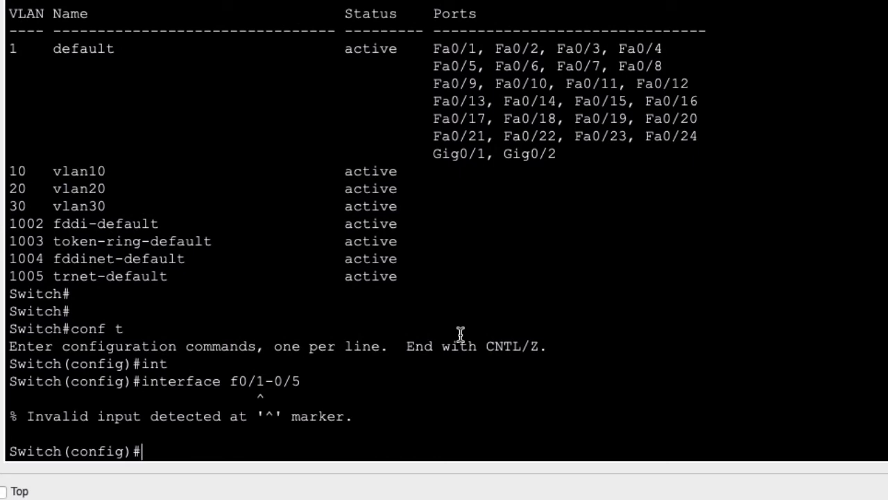
pyautogui.write('int')
pyautogui.press('Tab')
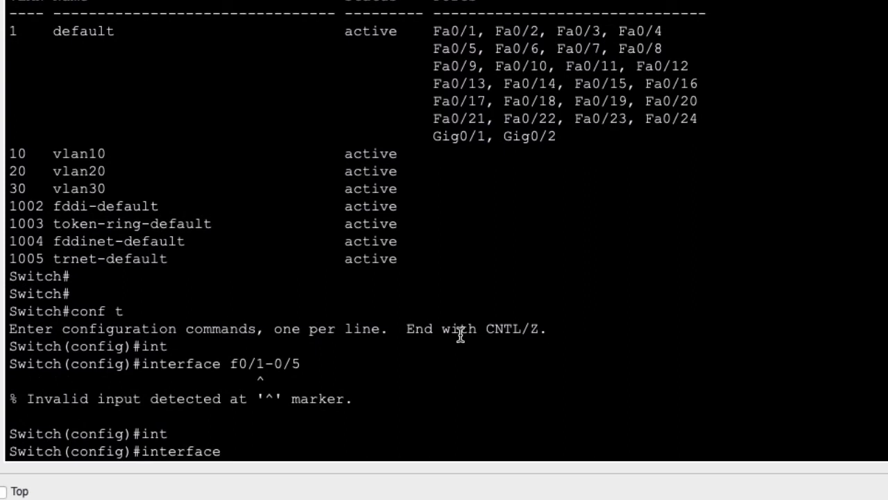
pyautogui.write('r')
pyautogui.press('Tab')
pyautogui.write('f0/1-0')
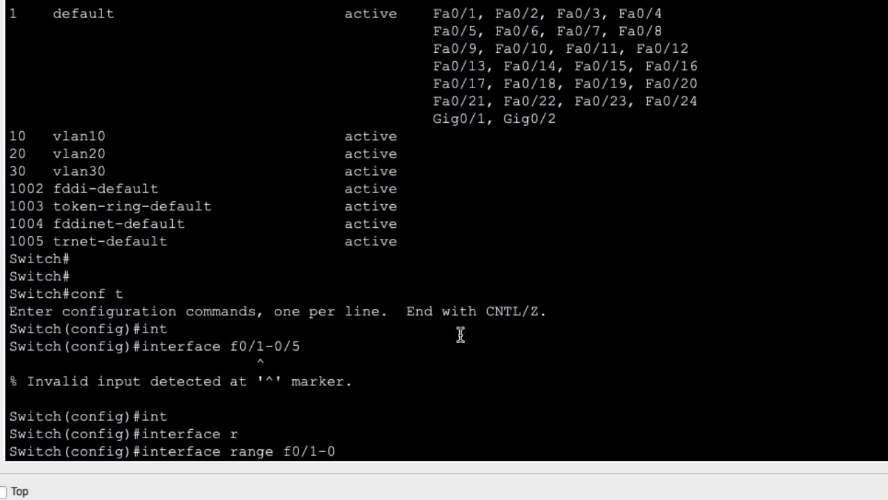
pyautogui.write('/5')
pyautogui.press('Return')
# Step: Enter interface range configuration for ports f0/1-5
pyautogui.write('inter')
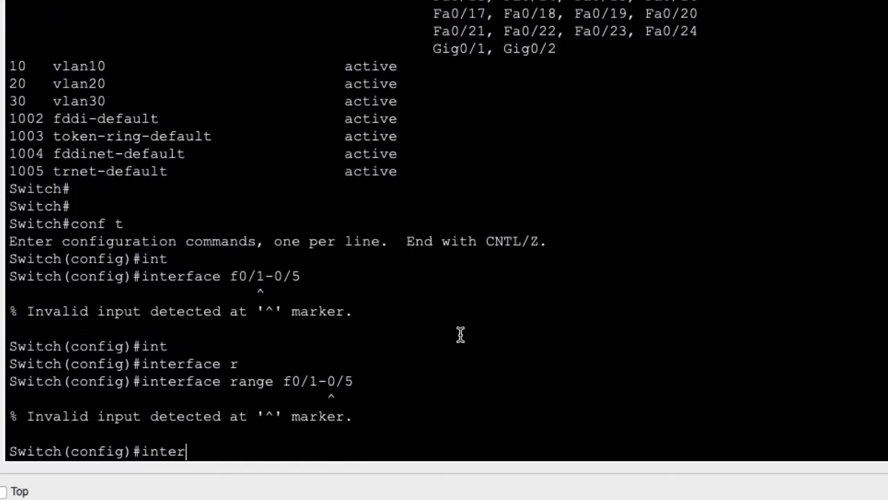
pyautogui.press('Tab')
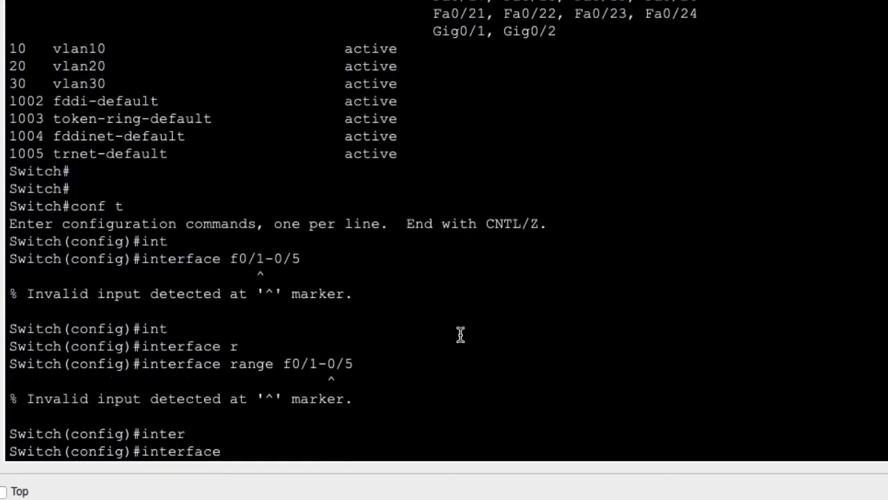
pyautogui.write('r')
pyautogui.press('Tab')
pyautogui.write('f0')
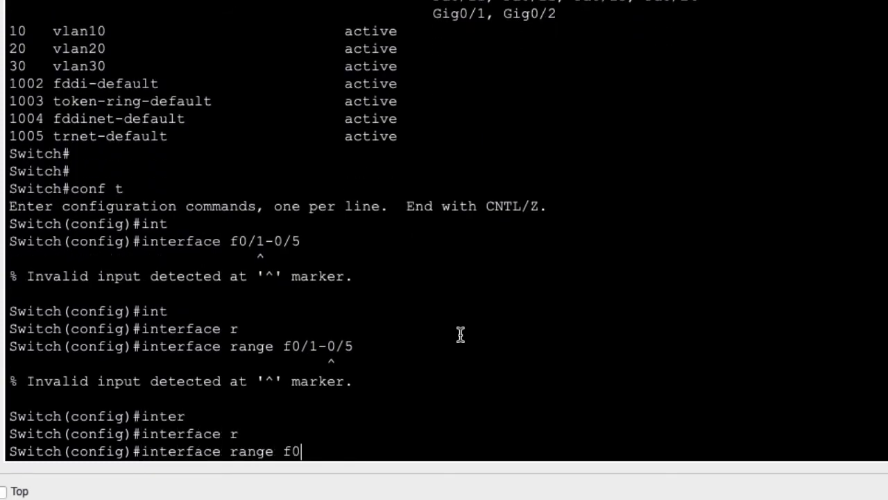
pyautogui.write('/1-5')
pyautogui.press('Return')
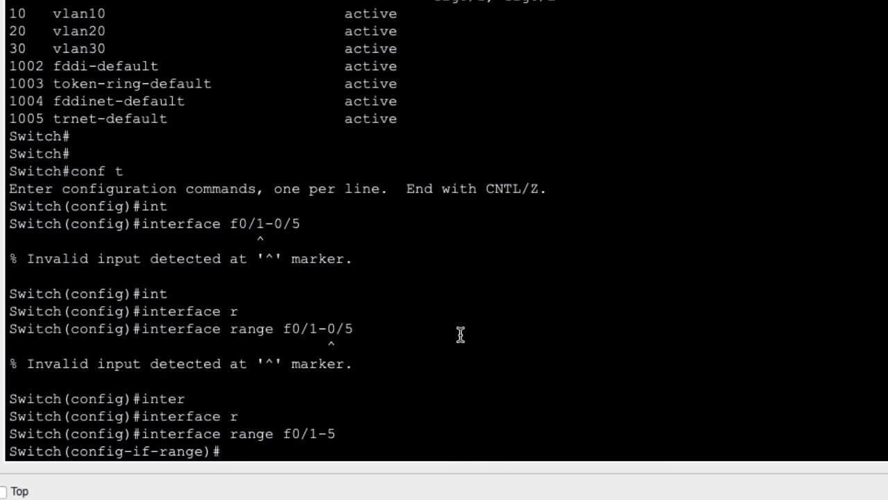
# Step: Set the switchport mode of ports f0/1-5 to access
pyautogui.write('sw')
pyautogui.press('Tab')
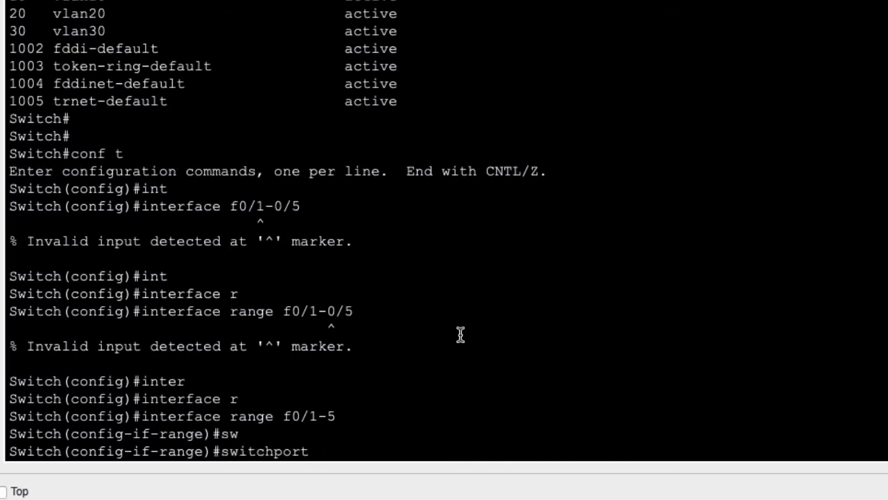
pyautogui.write('mo')
pyautogui.press('Tab')
pyautogui.write('acc')
pyautogui.press('Tab')
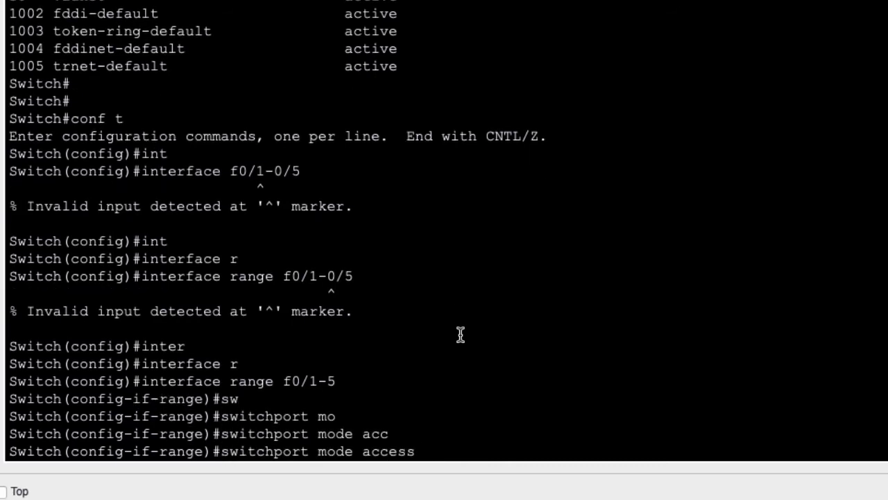
pyautogui.press('Return')
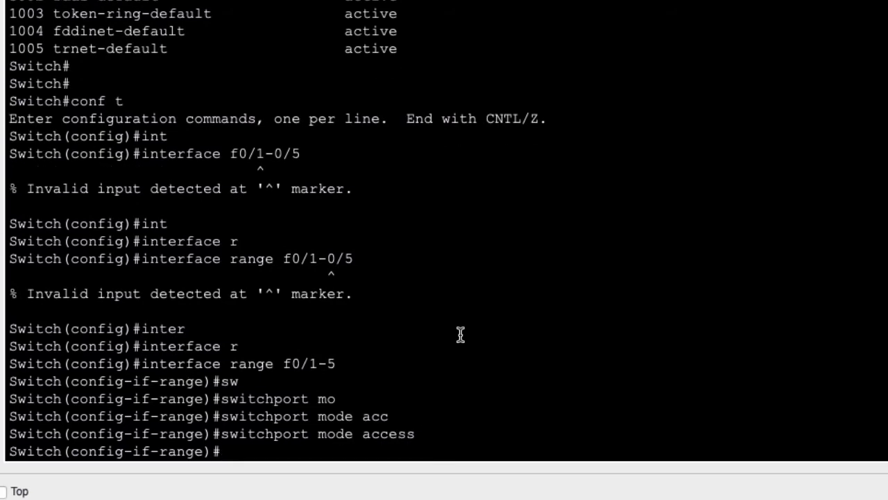
# Step: Assign ports f0/1-5 to access VLAN 10
pyautogui.write('swi')
pyautogui.press('Tab')
pyautogui.write('acc')
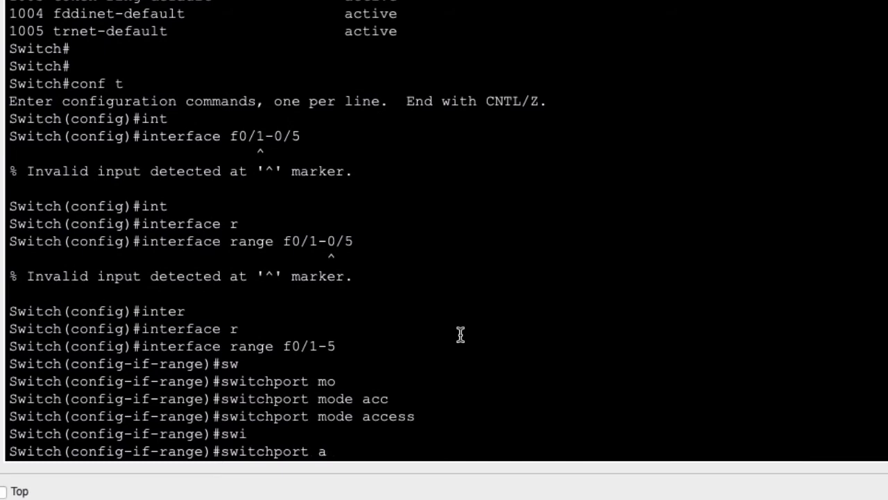
pyautogui.press('Tab')
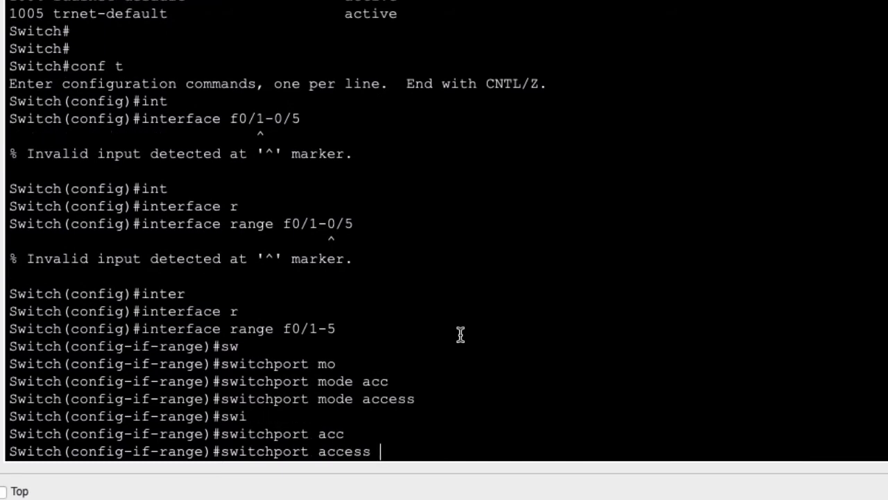
pyautogui.write('vlan 10')
pyautogui.press('Return')
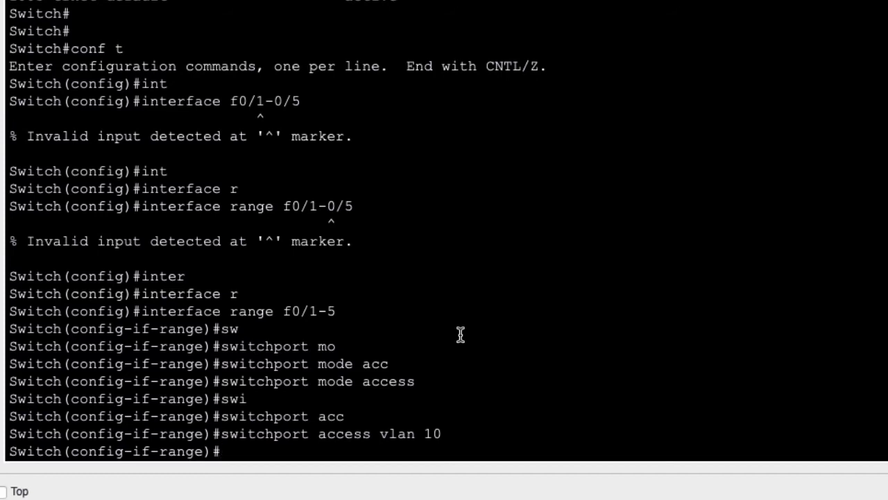
# Step: Display the brief VLAN table from within interface range configuration to check the port assignments
pyautogui.write('do show vlan b')
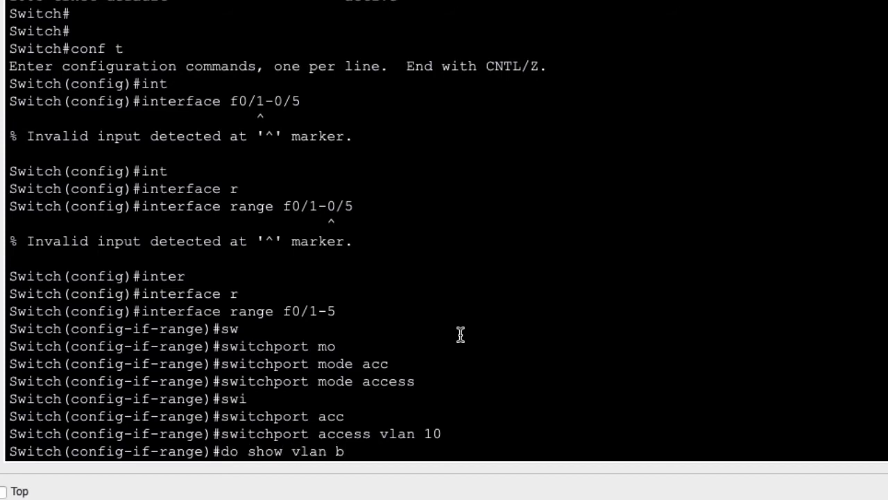
pyautogui.write('rief')
pyautogui.press('Return')
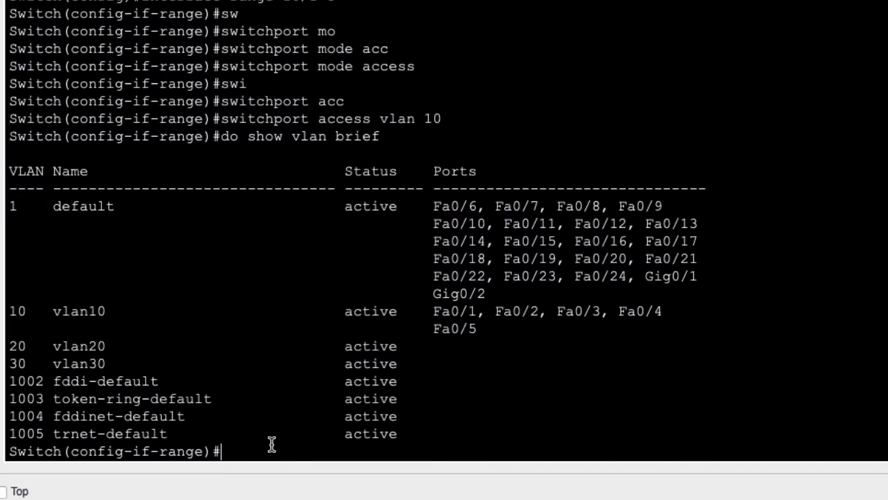
# Step: Exit the current interface range and enter range configuration for ports f0/6-10
pyautogui.write('exit')
pyautogui.press('Return')
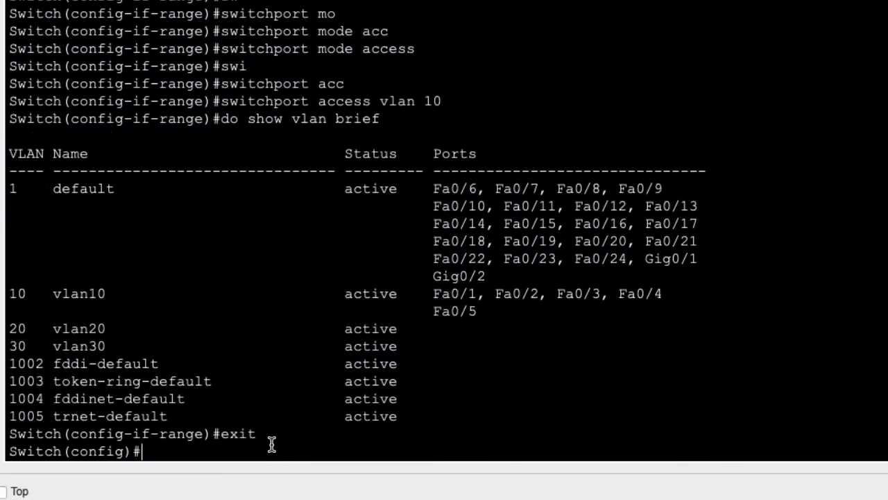
pyautogui.write('int')
pyautogui.press('Tab')
pyautogui.write('r')
pyautogui.press('Tab')
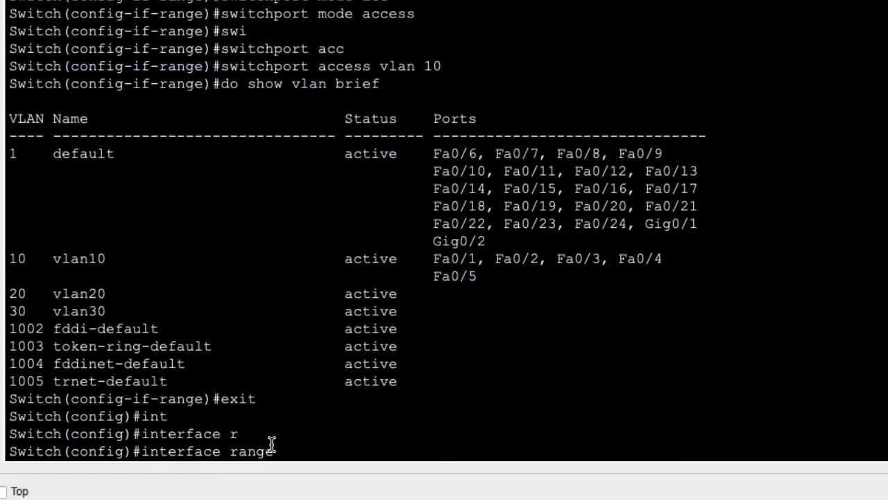
pyautogui.write('f0/6-10')
pyautogui.press('Return')
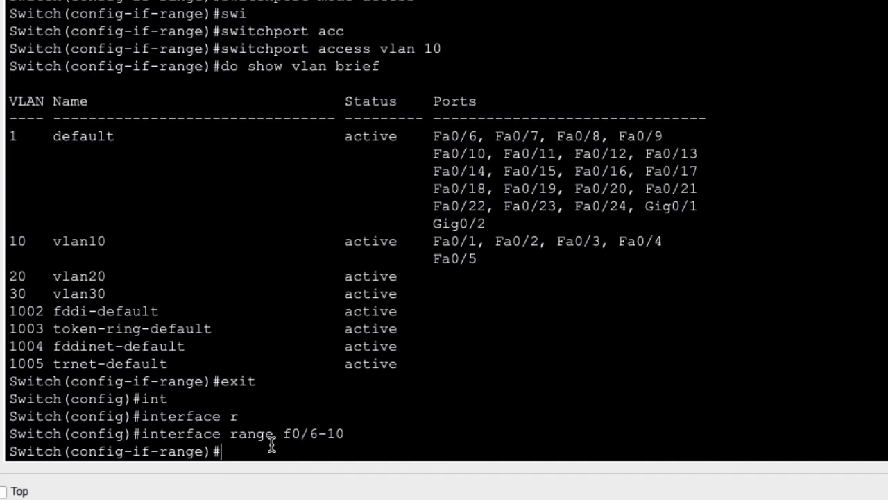
# Step: Set the switchport mode of ports f0/6-10 to access
pyautogui.write('sw')
pyautogui.press('Tab')
pyautogui.write('mo')
pyautogui.press('Tab')
pyautogui.write('a')
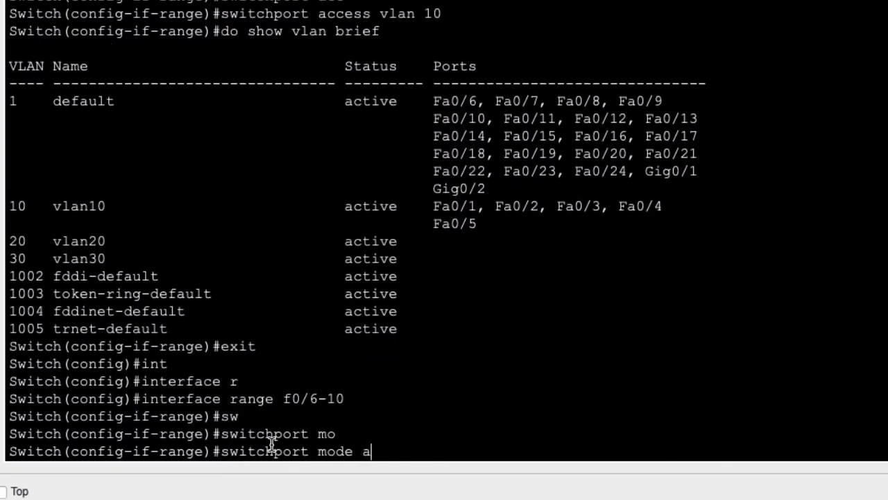
pyautogui.press('Tab')
pyautogui.press('Return')
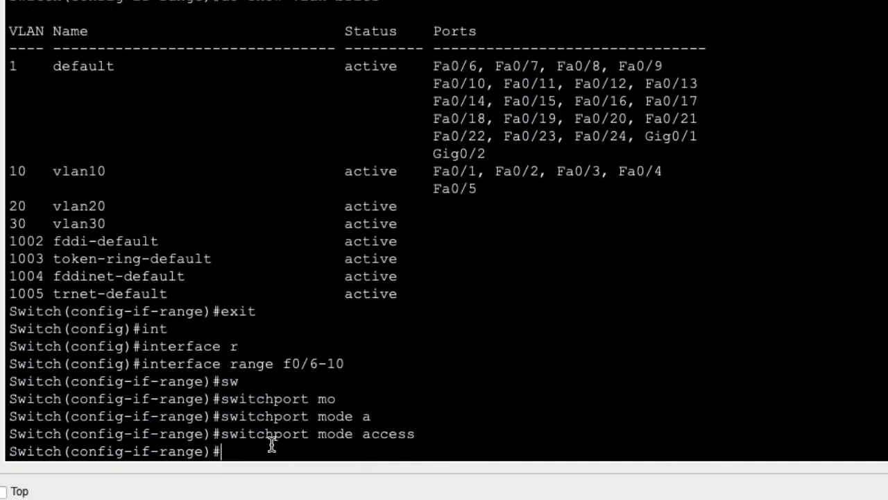
# Step: Assign ports f0/6-10 to access VLAN 20
pyautogui.write('swi')
pyautogui.press('Tab')
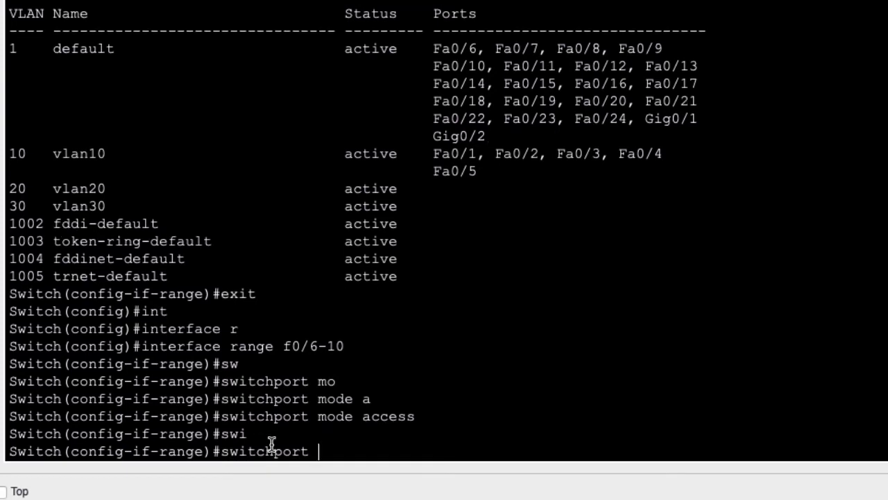
pyautogui.write('ac')
pyautogui.press('Tab')
pyautogui.write('vlan')
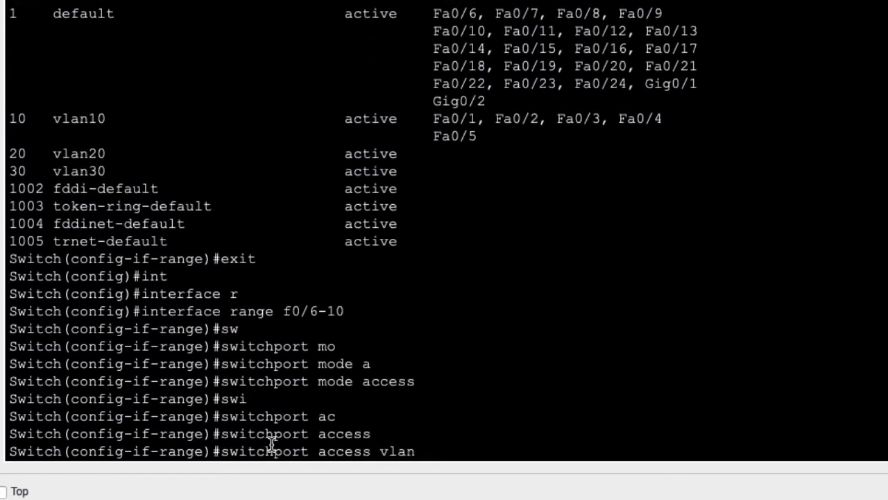
pyautogui.write(' 20')
pyautogui.press('Return')
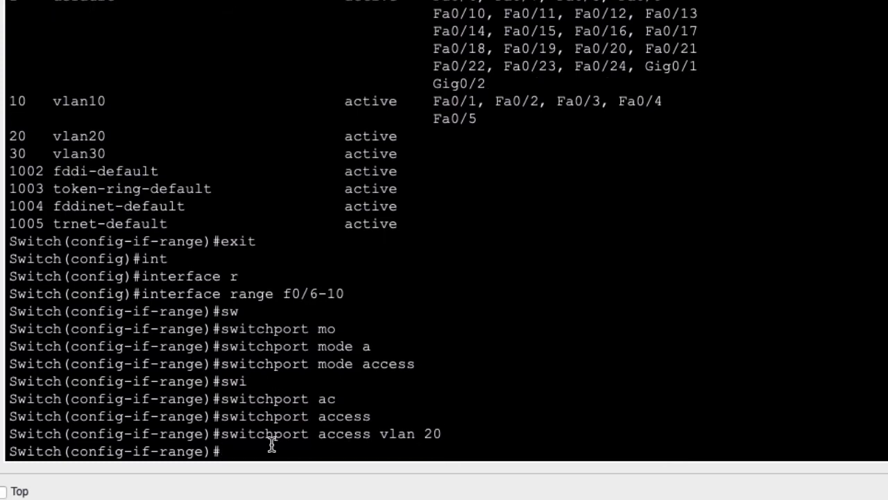
# Step: Exit the current interface range and enter range configuration for ports f0/11-15
pyautogui.write('exit')
pyautogui.press('Return')
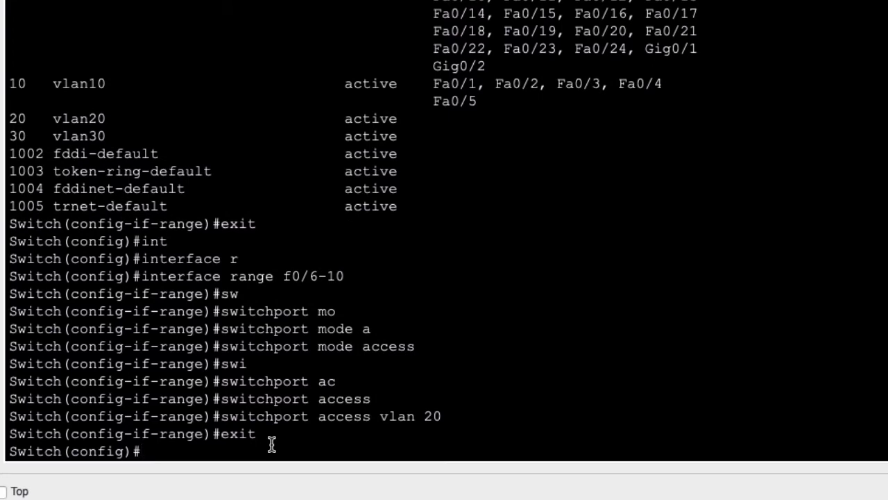
pyautogui.write('int')
pyautogui.press('Tab')
pyautogui.write('r')
pyautogui.press('Tab')
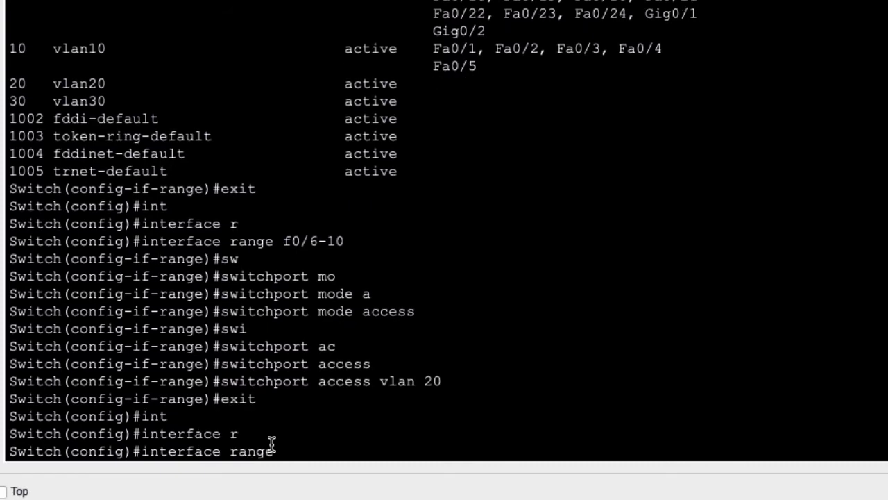
pyautogui.write('f0/11-15')
pyautogui.press('Return')
# Step: Set the switchport mode of ports f0/11-15 to access
pyautogui.write('sw')
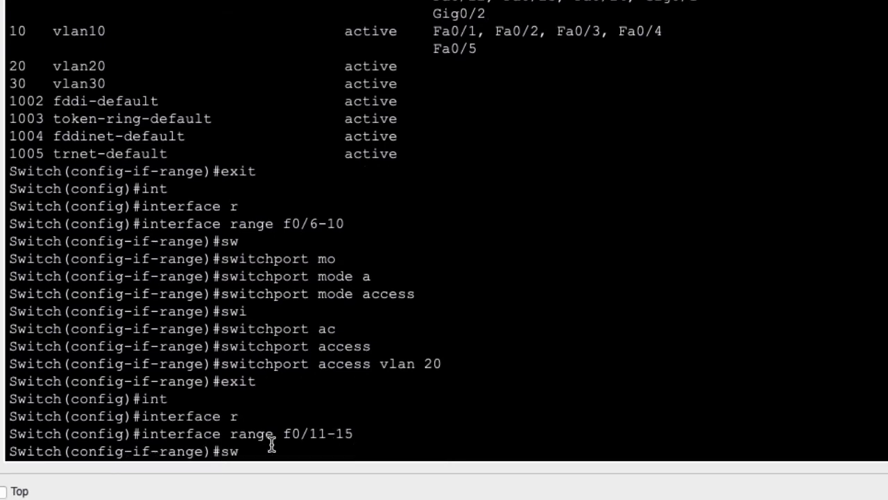
pyautogui.press('Tab')
pyautogui.write('mo')
pyautogui.press('Tab')
pyautogui.write('ac')
pyautogui.press('Tab')
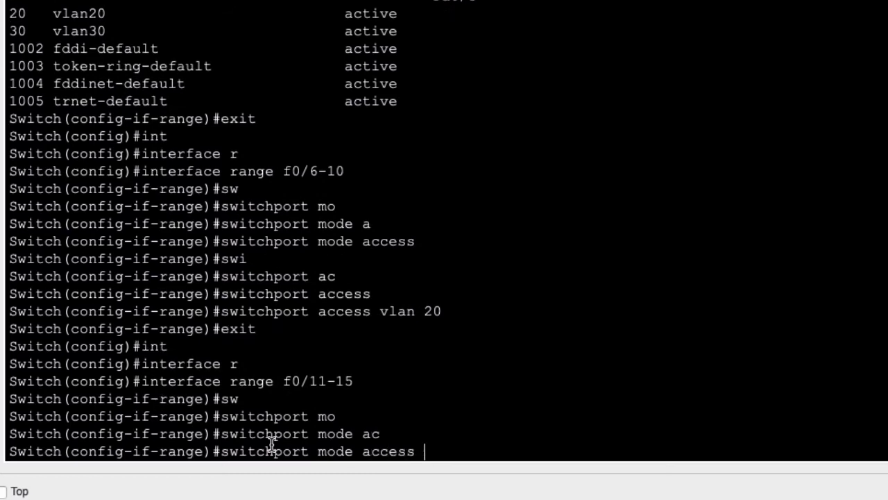
pyautogui.press('Return')
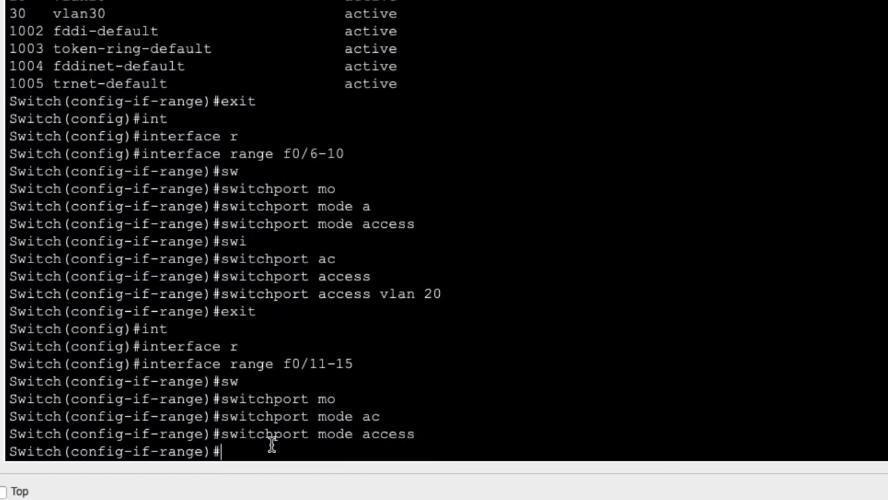
# Step: Assign ports f0/11-15 to access VLAN 30
pyautogui.write('sw')
pyautogui.press('Tab')
pyautogui.write('a')
pyautogui.press('Tab')
pyautogui.press('Tab')
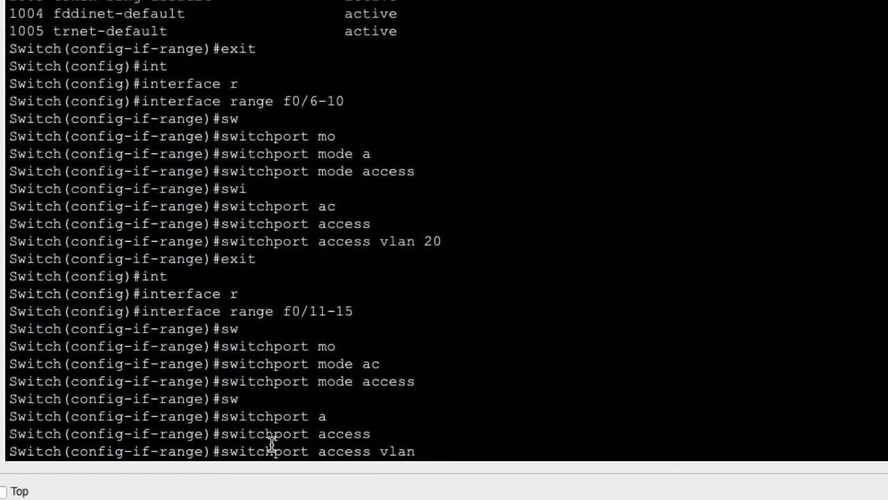
pyautogui.write('30')
pyautogui.press('Return')
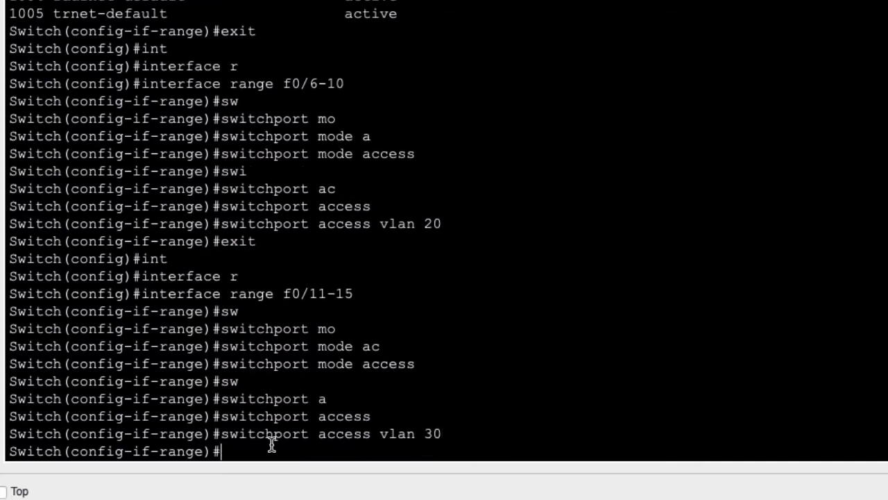
pyautogui.press('Return')
pyautogui.press('Return')
# Step: End the configuration session and display the brief VLAN table to check the port assignments
pyautogui.write('end')
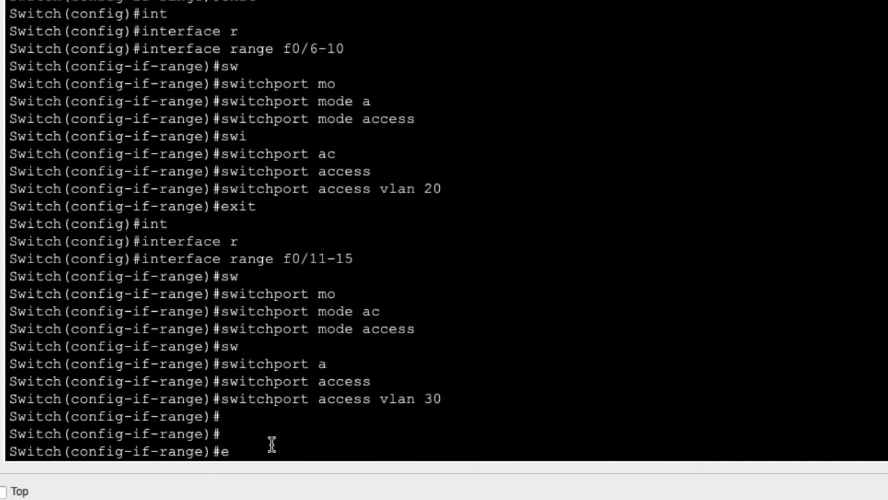
pyautogui.press('Return')
pyautogui.write('sh')
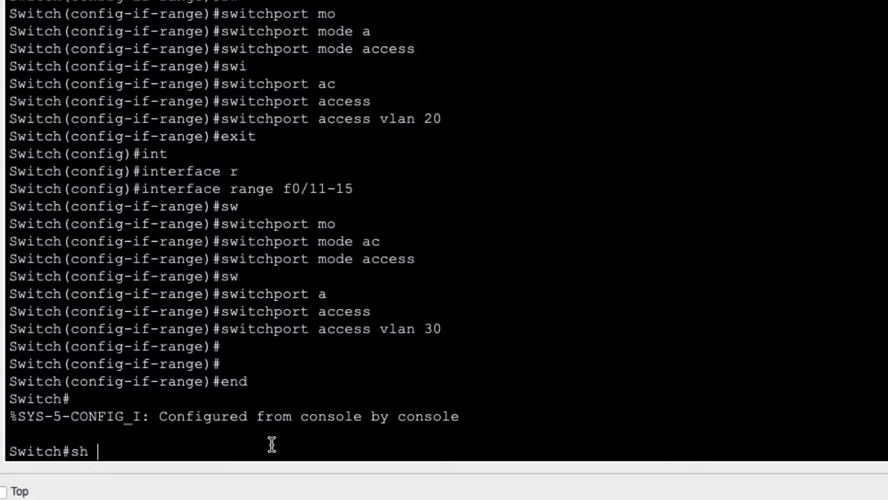
pyautogui.write(' vl')
pyautogui.press('Tab')
pyautogui.write('b')
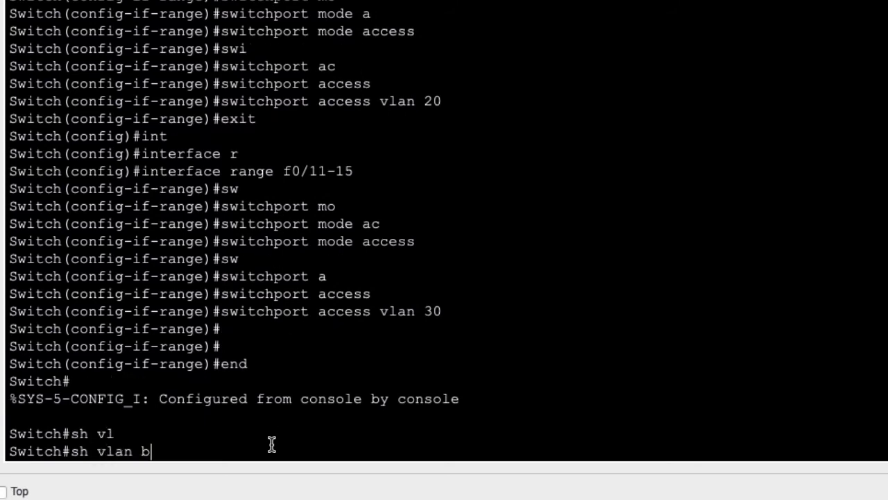
pyautogui.write('r')
pyautogui.press('Tab')
pyautogui.press('Return')
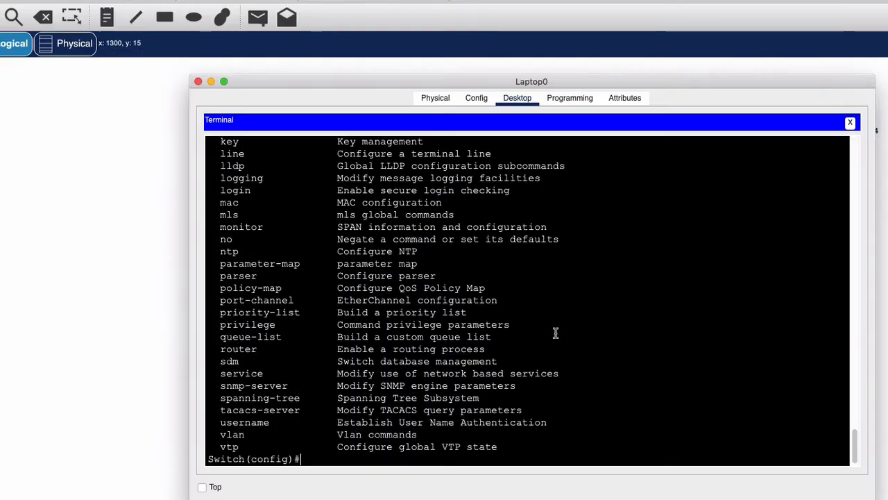
# Step: Close the laptop's window and ping 192.168.20.2 from the VLAN 10 PC's command prompt
pyautogui.click(198, 81)
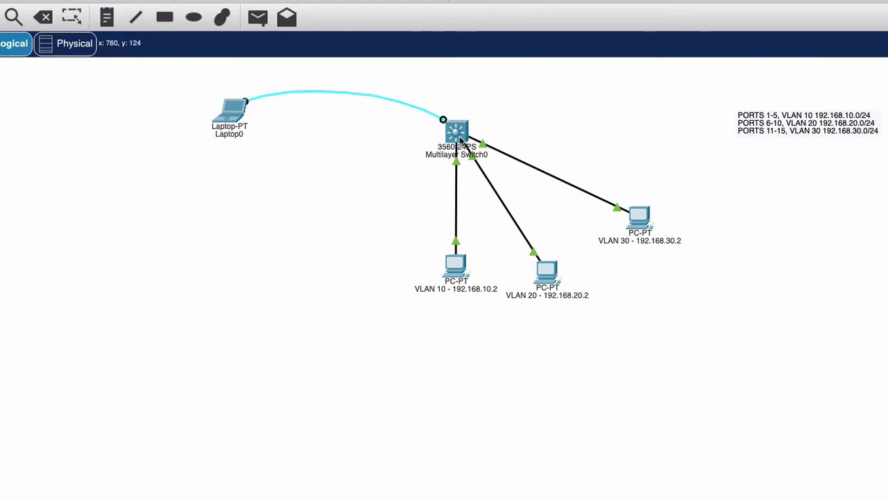
pyautogui.moveTo(459, 136)
pyautogui.click(463, 272)
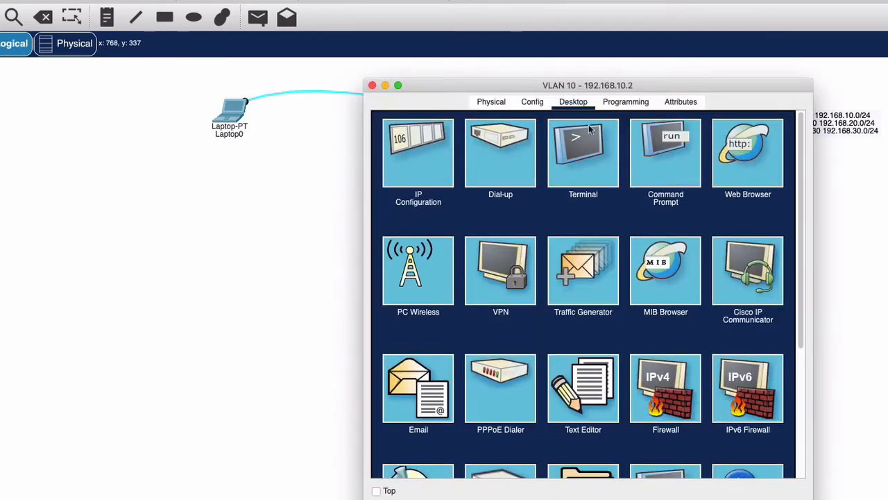
pyautogui.moveTo(617, 85); pyautogui.dragTo(288, 75)
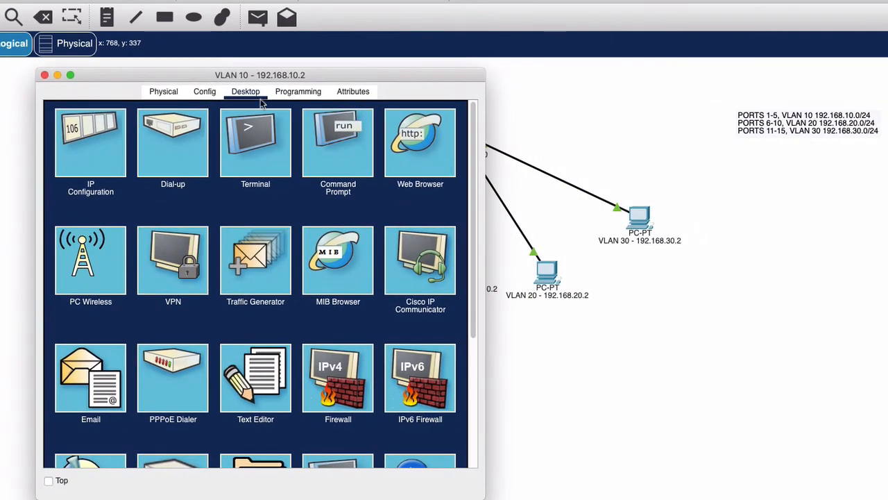
pyautogui.click(340, 145)
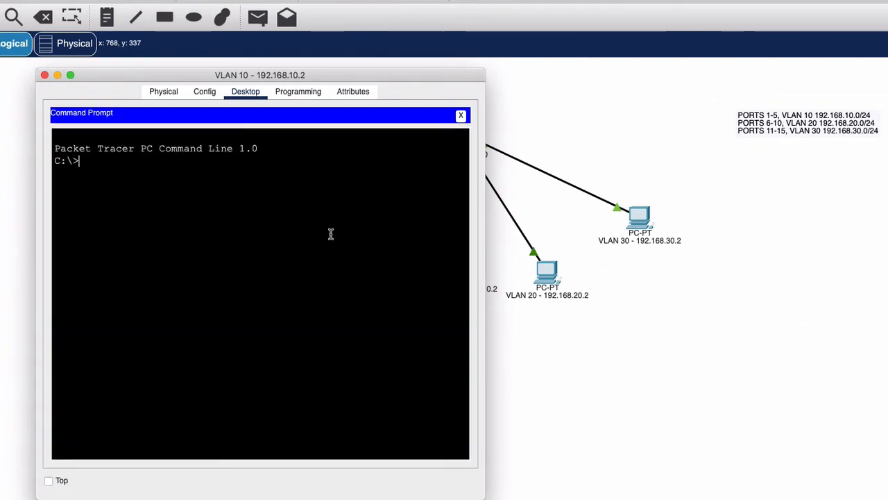
pyautogui.write('ping 192.16')
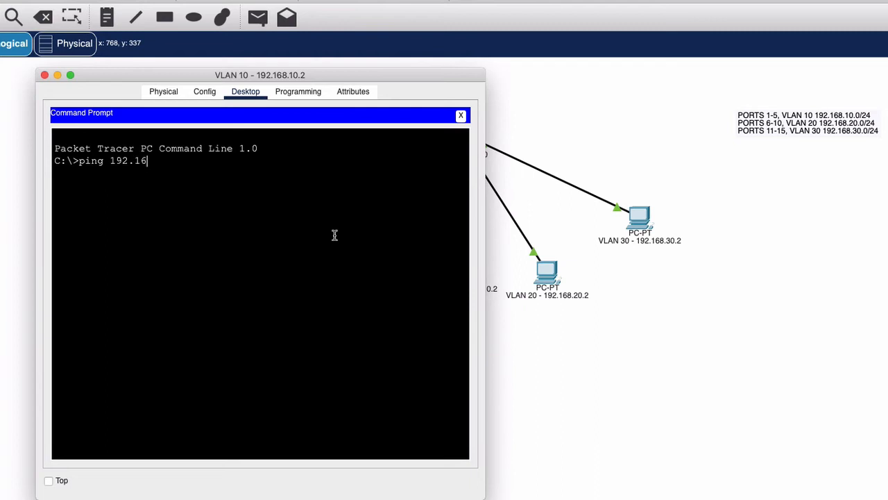
pyautogui.write('8.20.2')
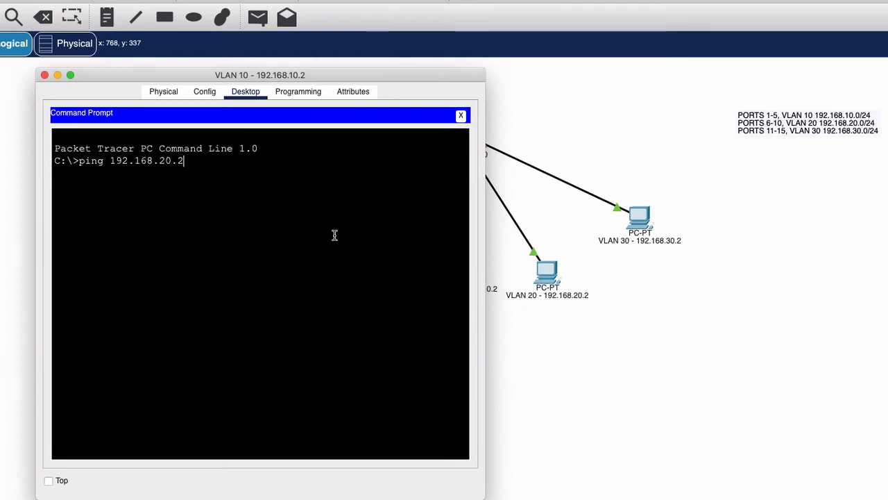
pyautogui.press('Return')
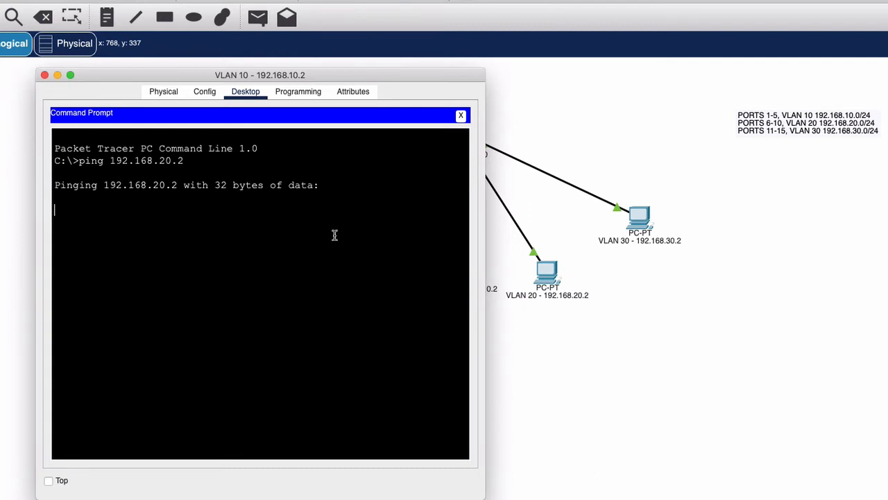
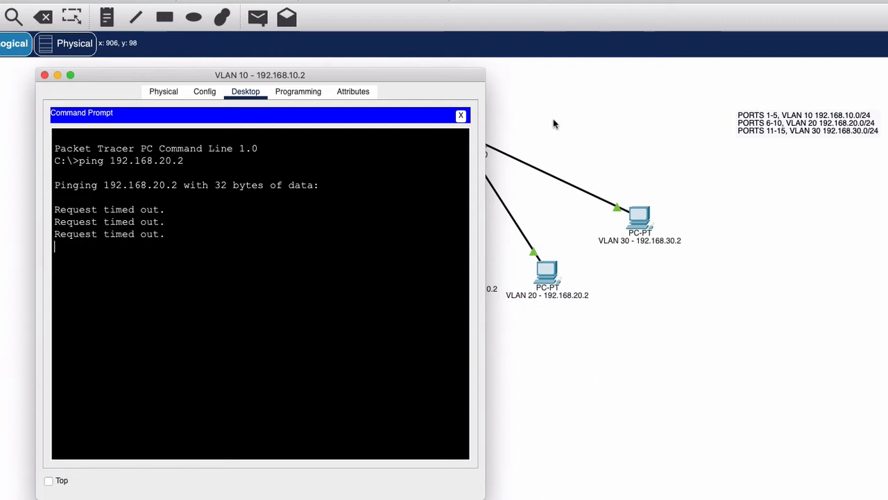
# Step: Return to Laptop0's terminal and end global configuration mode on the switch
pyautogui.click(553, 118)
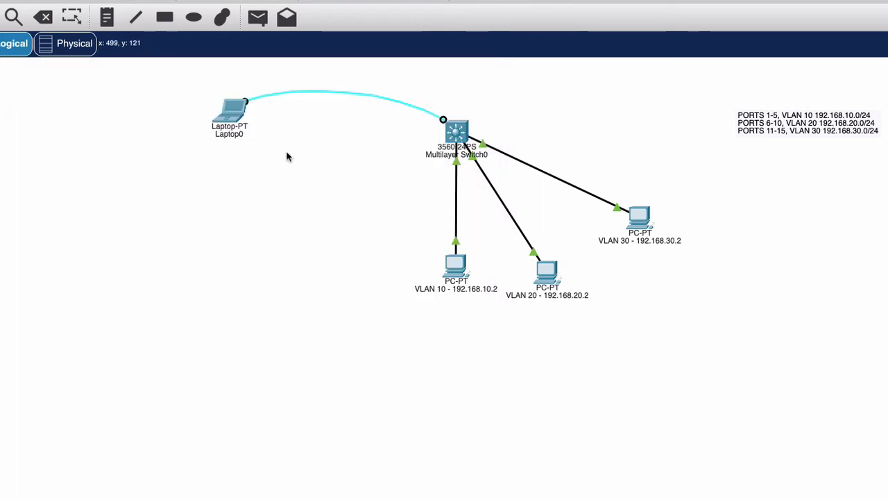
pyautogui.click(231, 114)
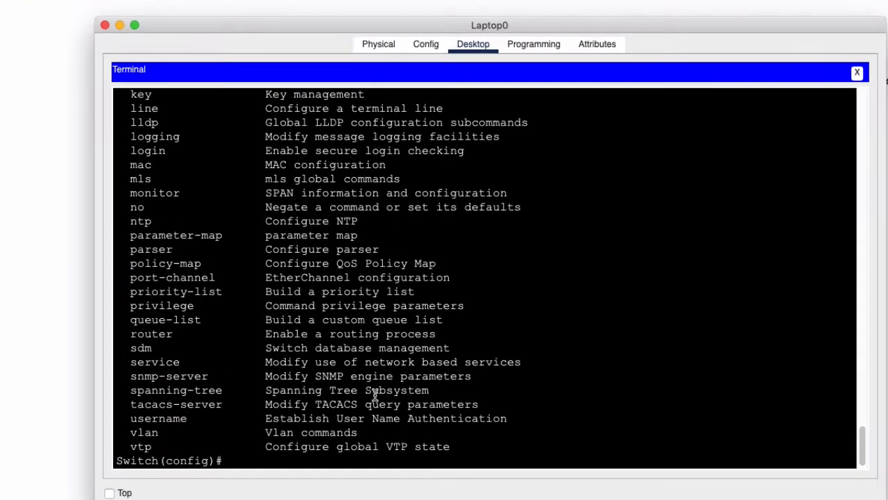
pyautogui.write('end')
pyautogui.press('Return')
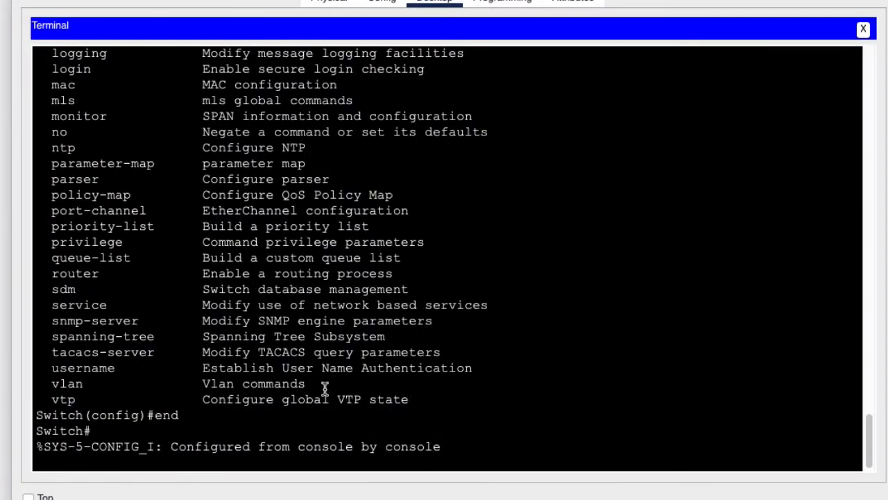
pyautogui.press('Return')
# Step: Query the switch's routing information, trying show ip routing and correcting the command to show ip route
pyautogui.write('show ')
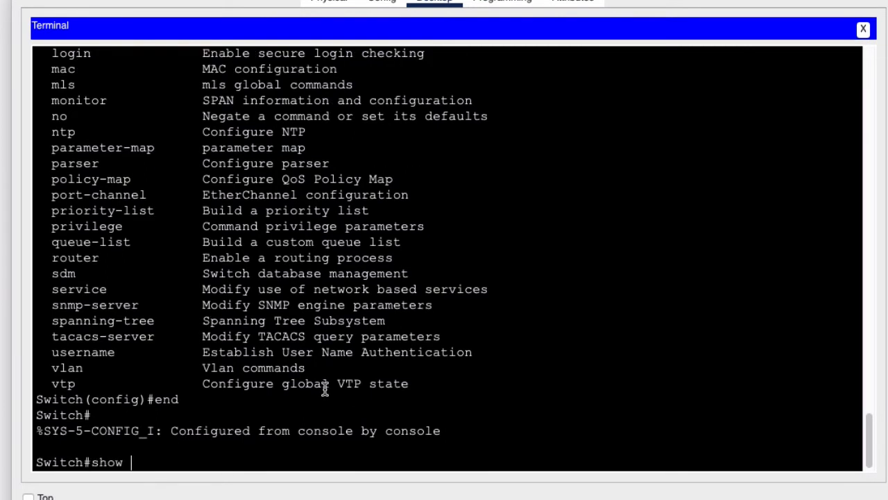
pyautogui.write('ip routing')
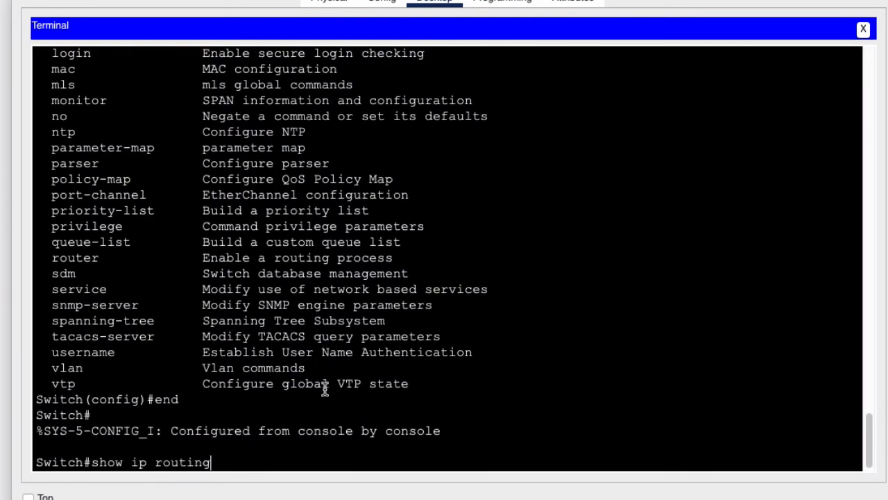
pyautogui.press('Return')
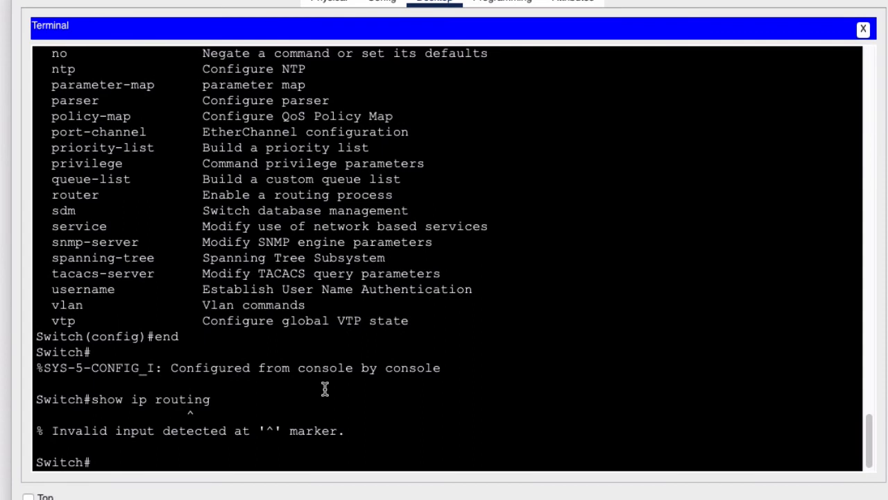
pyautogui.press('Up')
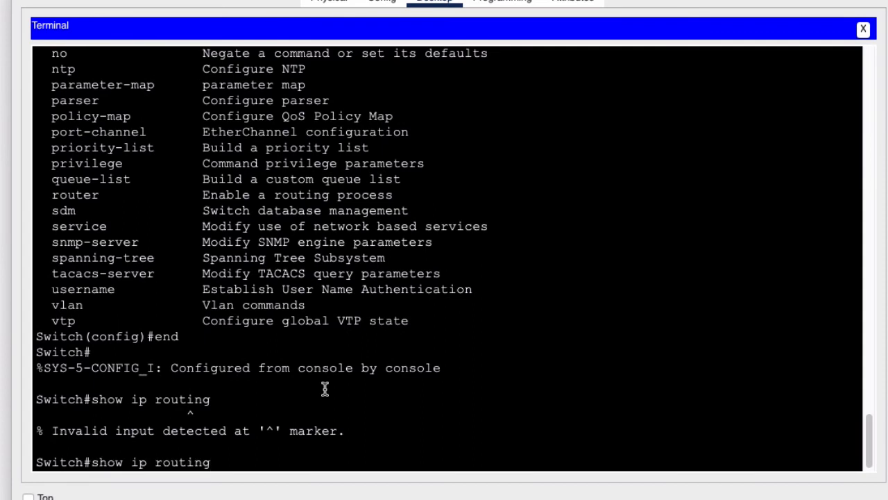
pyautogui.press('BackSpace')
pyautogui.press('BackSpace')
pyautogui.press('BackSpace')
pyautogui.write('e')
pyautogui.press('Return')
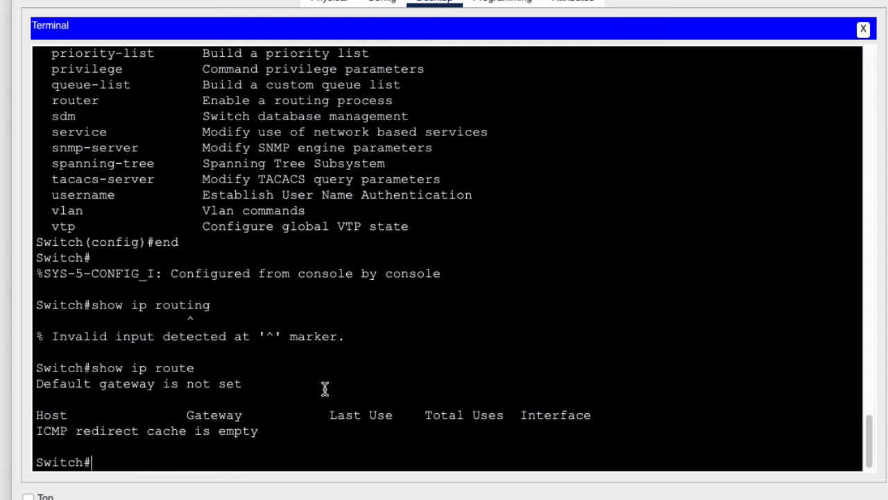
# Step: Display the complete brief IP interface listing of the switch, through its last page
pyautogui.write('sh ip int br')
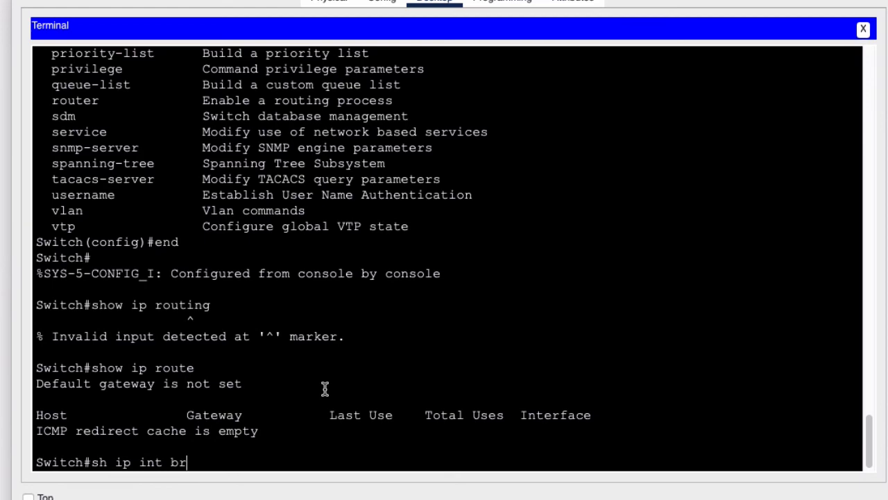
pyautogui.press('Return')
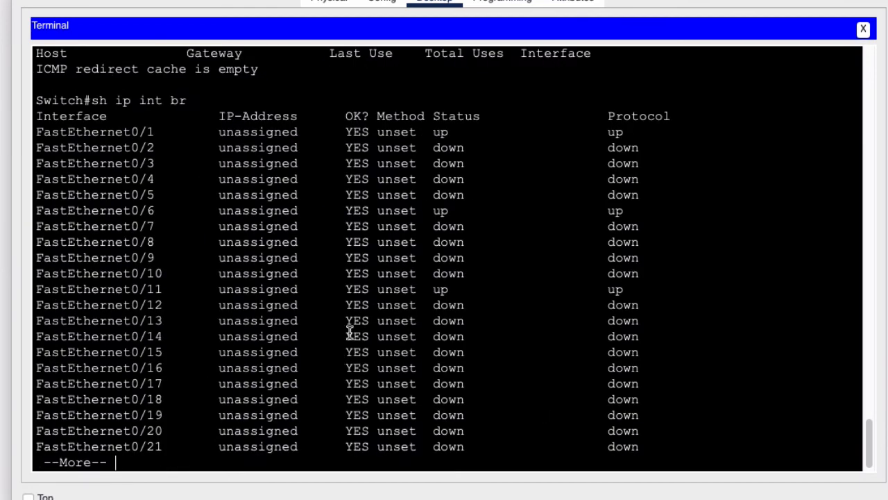
pyautogui.press('space')
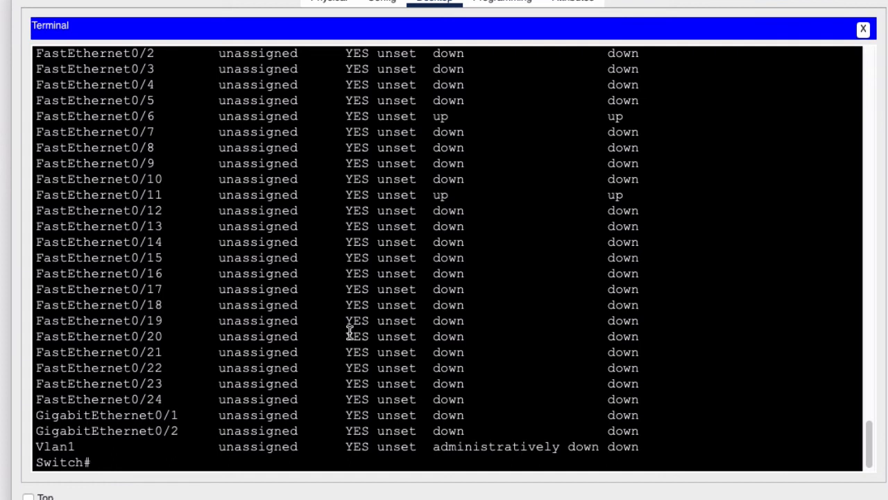
# Step: Enter global configuration mode and create the VLAN 10 interface, staying in its interface configuration
pyautogui.write('conf t')
pyautogui.press('Return')
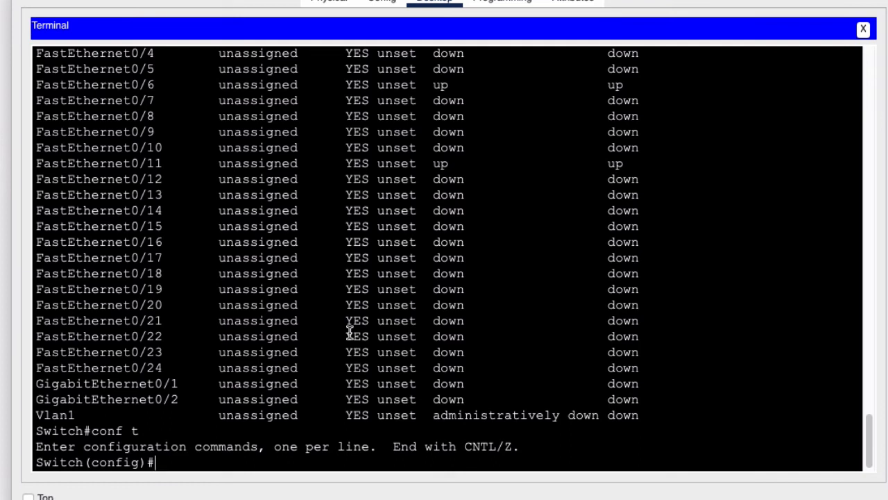
pyautogui.write('int')
pyautogui.press('Tab')
pyautogui.write('vl')
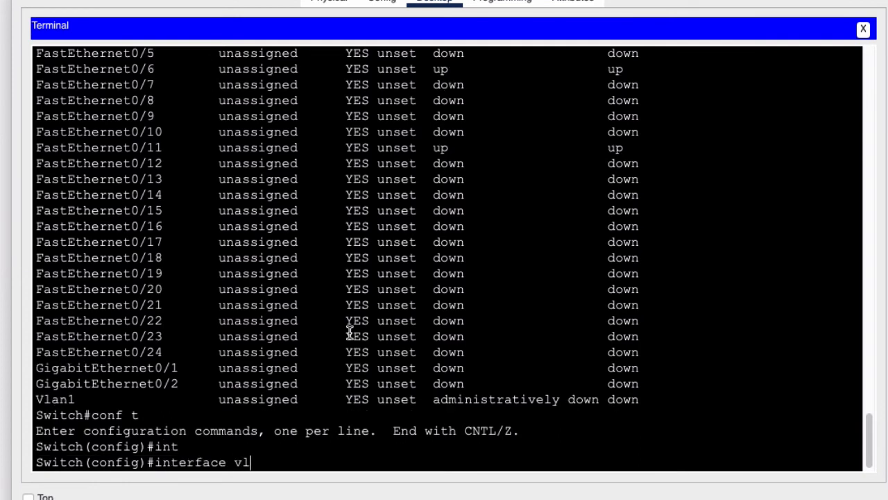
pyautogui.press('Tab')
pyautogui.write('10')
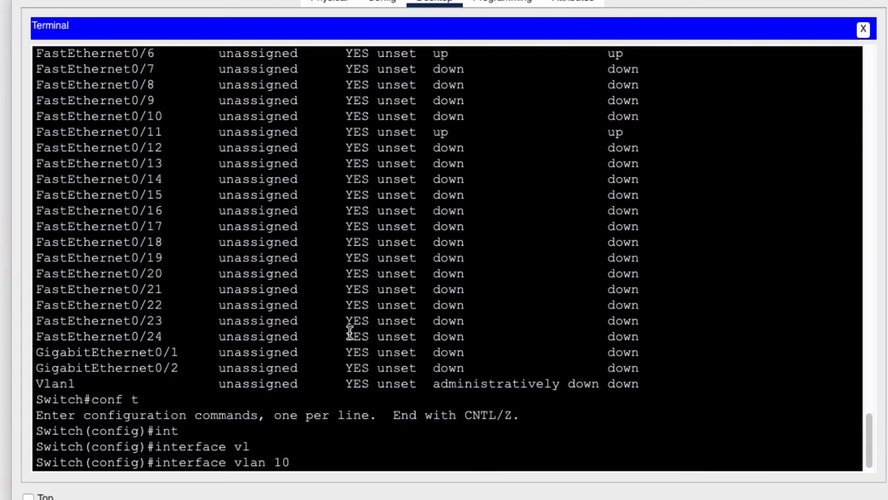
pyautogui.press('Return')
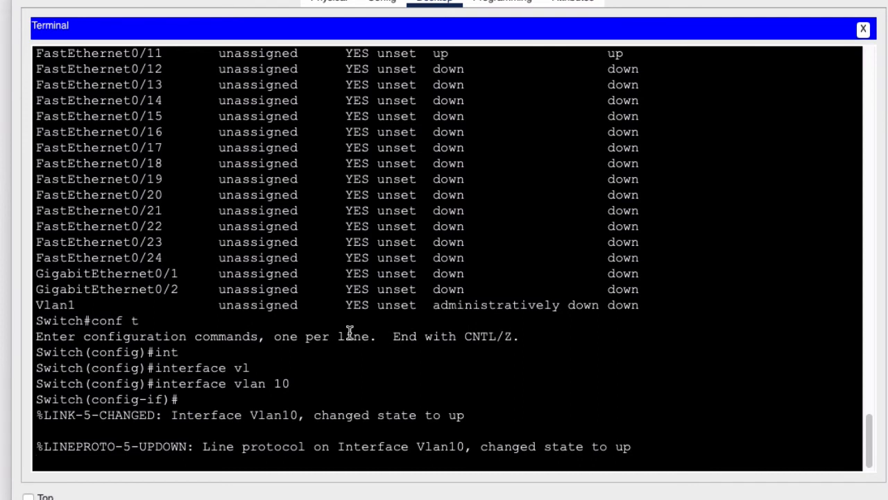
pyautogui.press('Return')
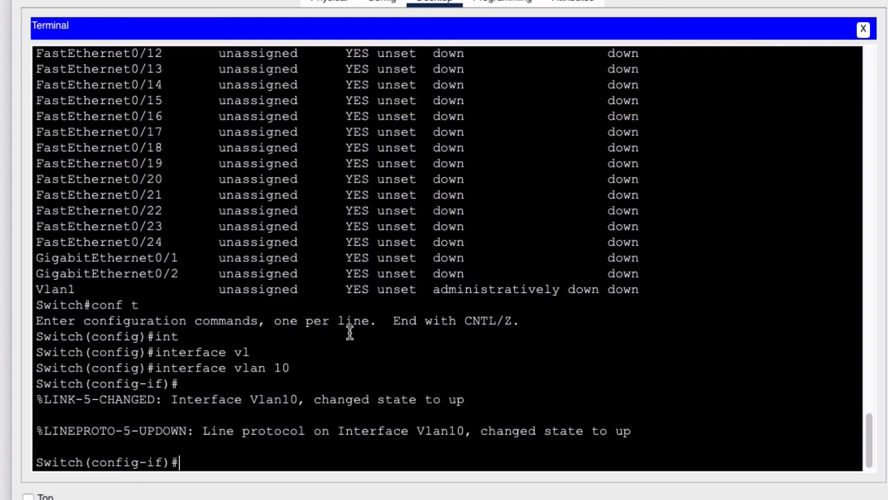
# Step: Assign IP address 192.168.10.254 with mask 255.255.255.0 to the VLAN 10 interface, consulting the command help for the syntax
pyautogui.write('?')
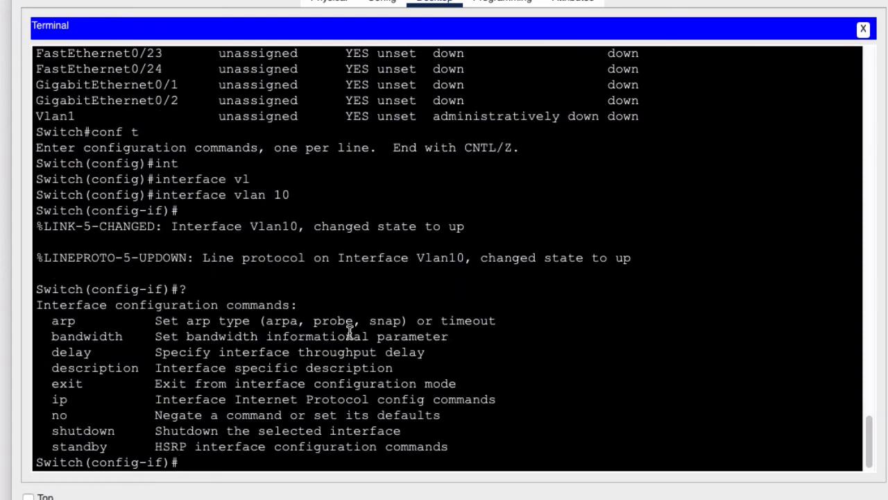
pyautogui.write('ip ?')
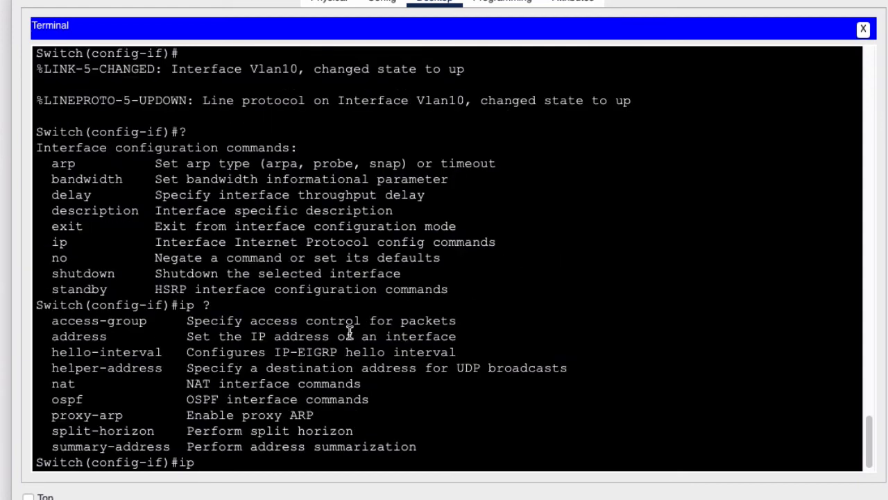
pyautogui.write('add')
pyautogui.press('Tab')
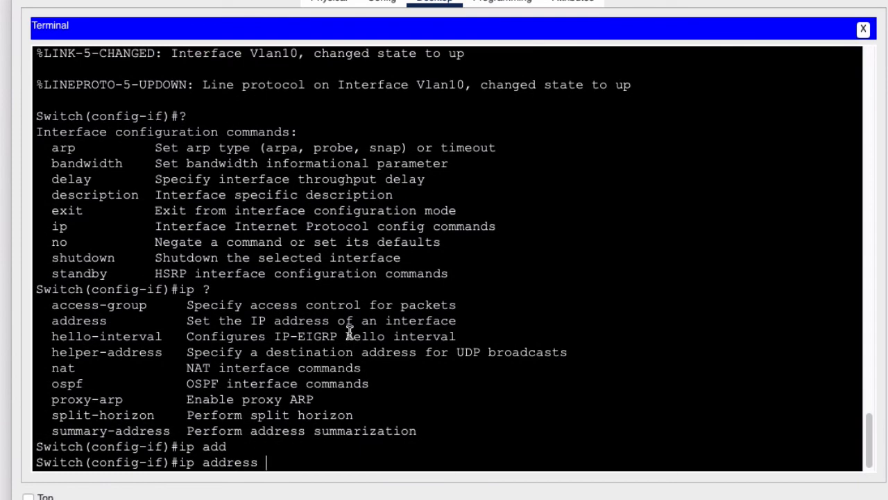
pyautogui.write('?')
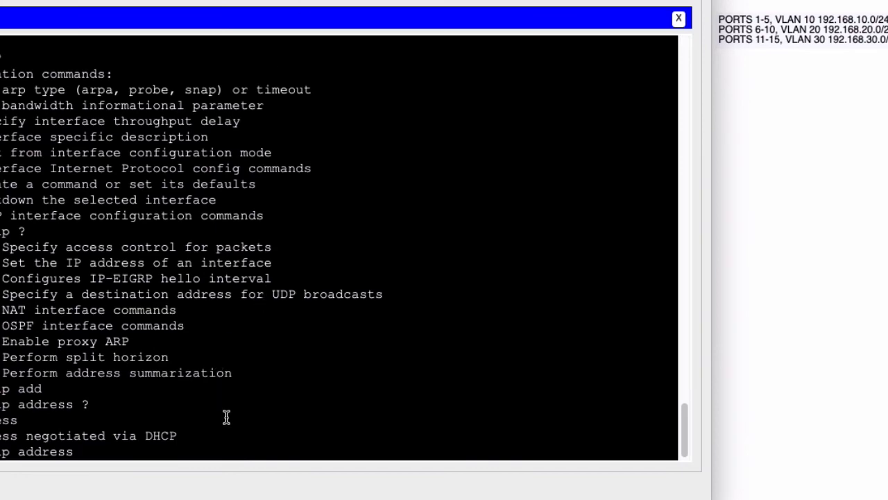
pyautogui.write('192.16')
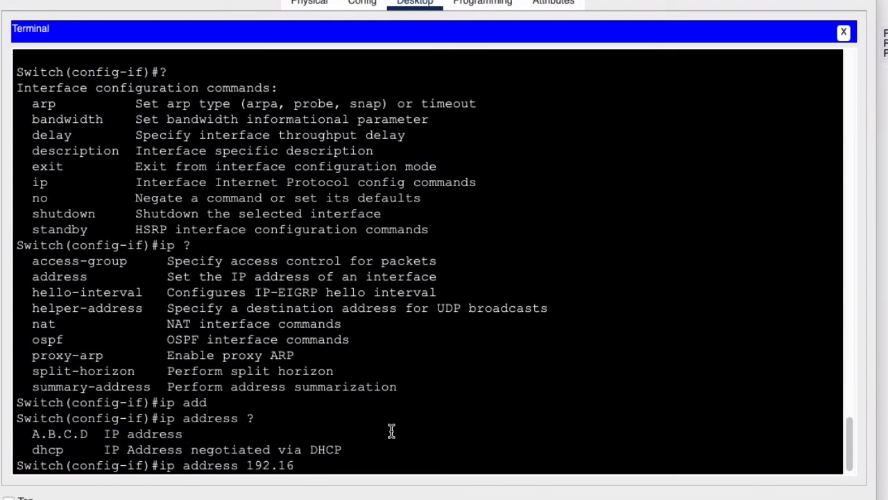
pyautogui.write('8.10.254')
pyautogui.write('255.255.')
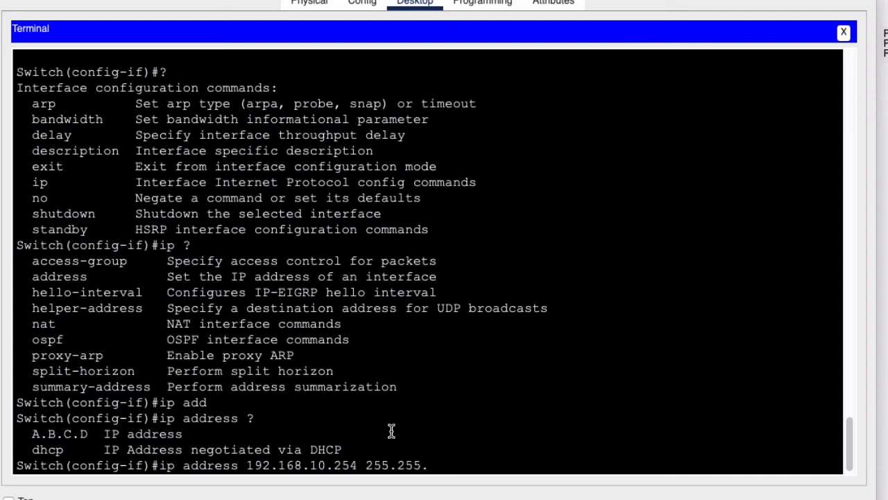
pyautogui.write('255.0 ?')
pyautogui.press('Return')
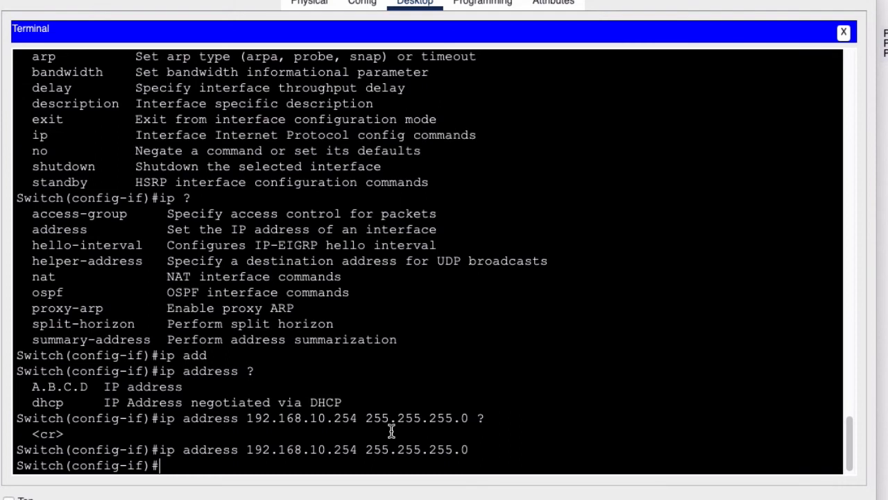
# Step: Create the VLAN 20 interface and assign it IP address 192.168.20.254 with mask 255.255.255.0
pyautogui.write('int')
pyautogui.press('Tab')
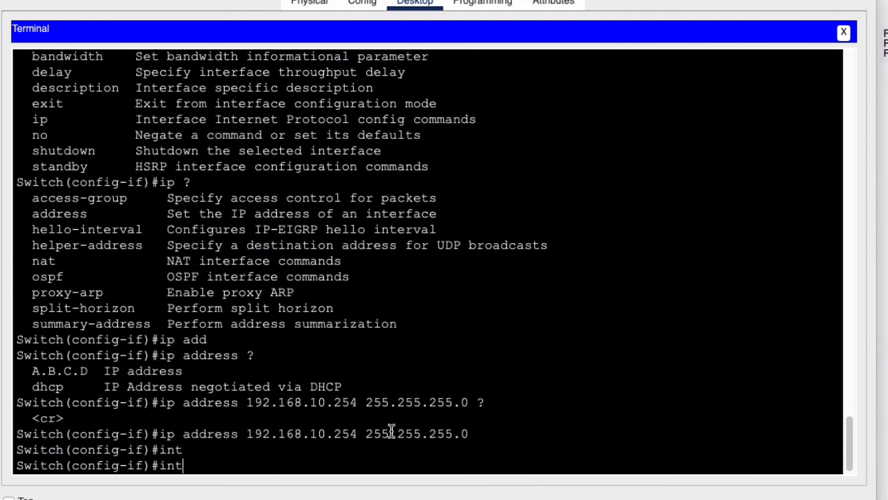
pyautogui.write('vlan 20')
pyautogui.press('Return')
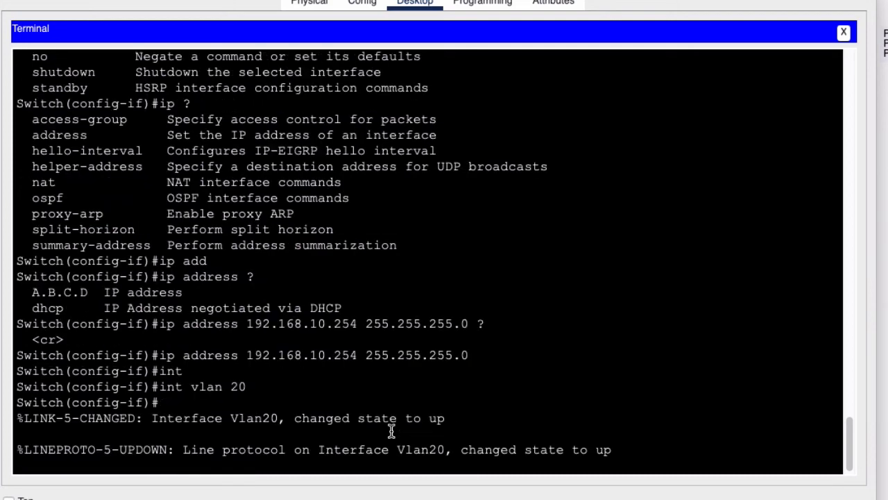
pyautogui.press('Return')
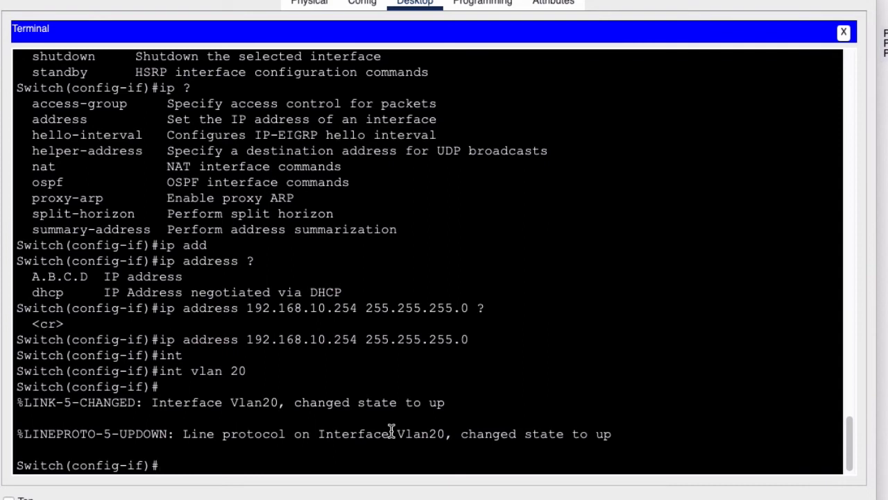
pyautogui.write('ip add')
pyautogui.press('Tab')
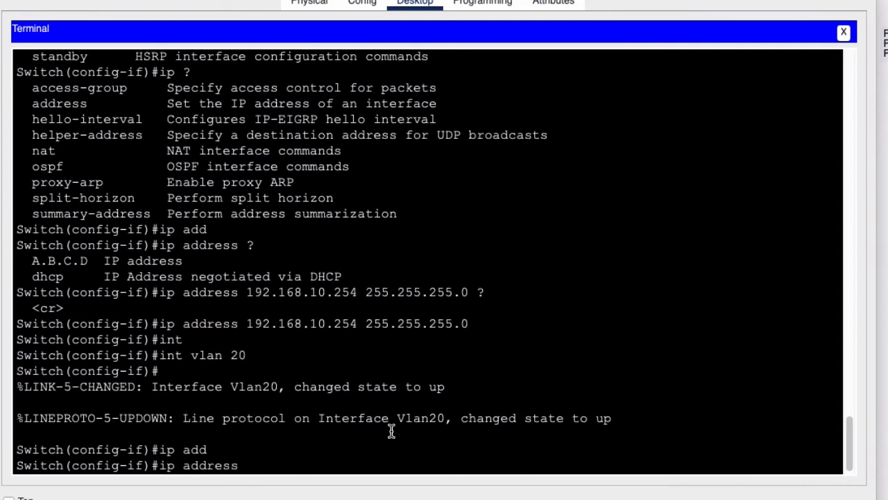
pyautogui.write('192.168.20.254')
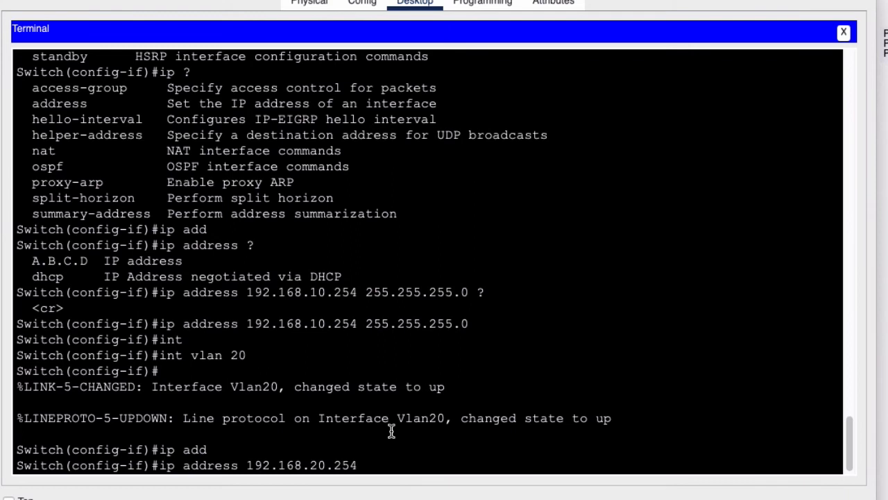
pyautogui.write(' 255.255.255.0')
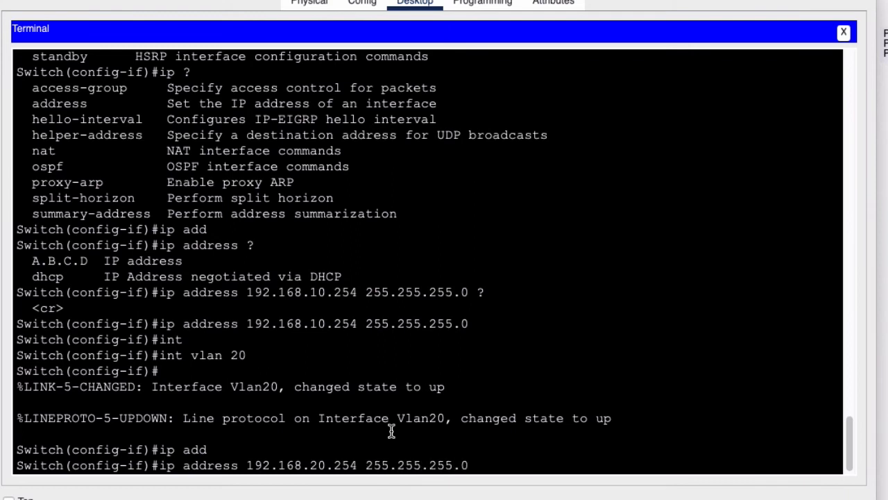
pyautogui.press('Return')
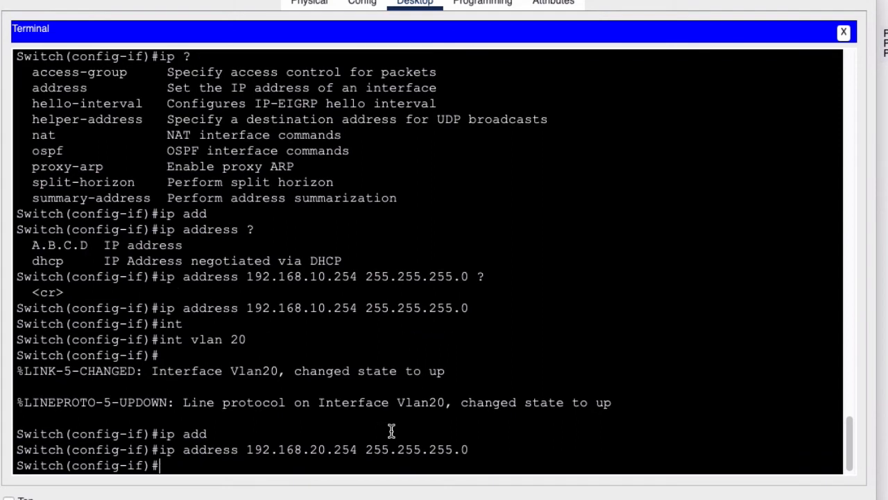
# Step: Create the VLAN 30 interface and assign it IP address 192.168.30.254 with mask 255.255.255.0
pyautogui.write('int vlan 30')
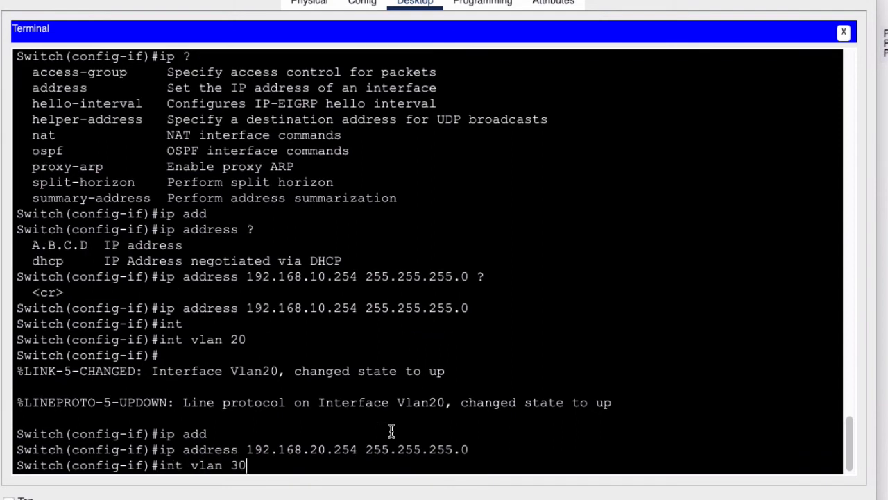
pyautogui.press('Return')
pyautogui.press('Return')
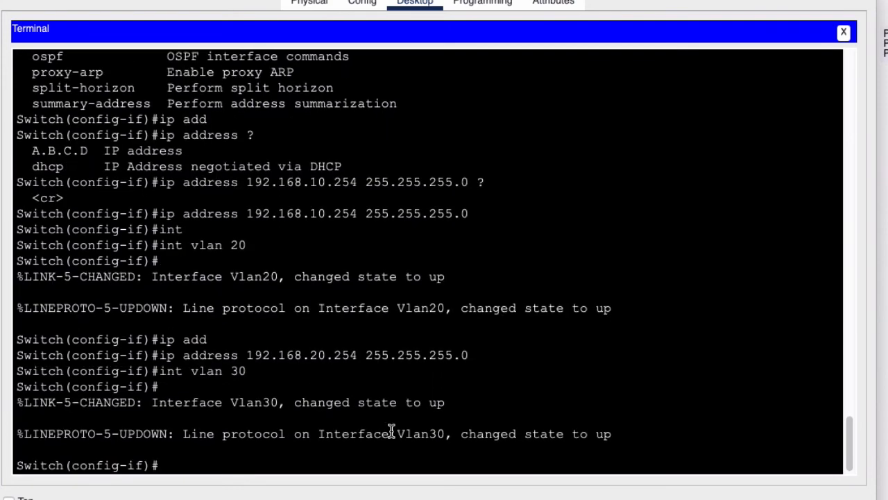
pyautogui.write('ip add')
pyautogui.press('Tab')
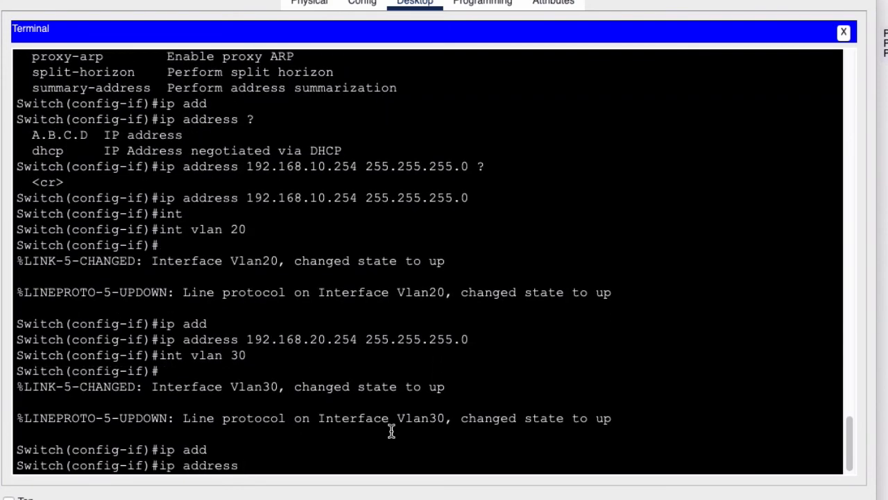
pyautogui.write('192.168.30.254 2')
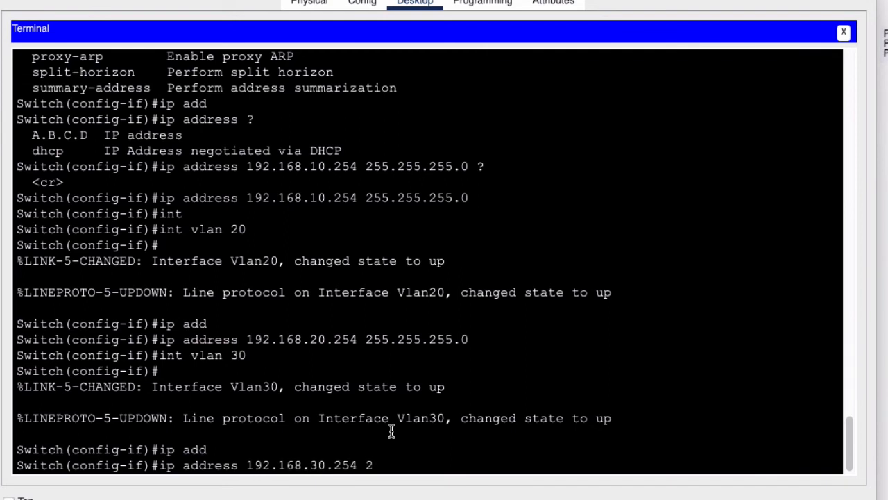
pyautogui.write('55.255.255.0')
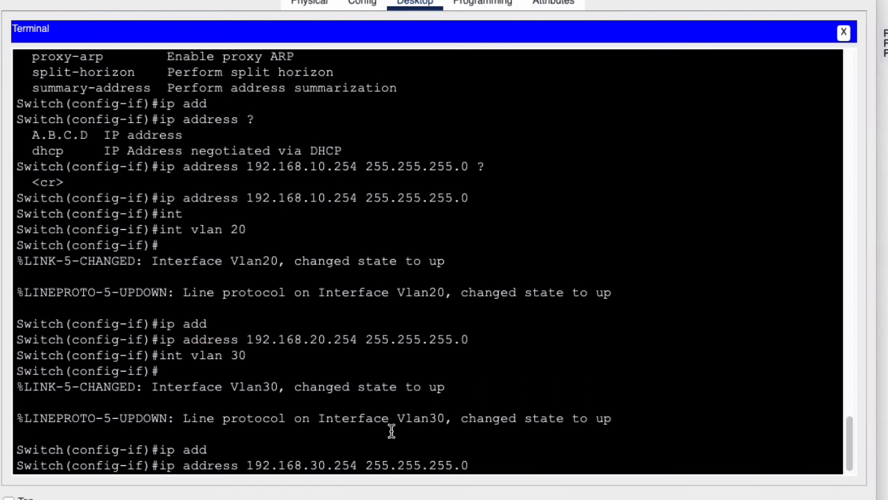
pyautogui.press('Return')
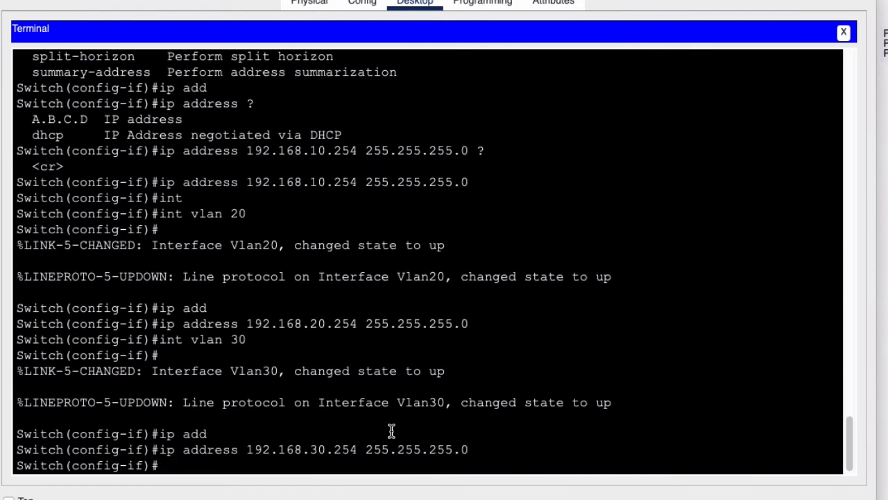
# Step: End configuration mode and display the full brief IP interface listing to check the VLAN interface addresses
pyautogui.write('end')
pyautogui.press('Return')
pyautogui.write('sh')
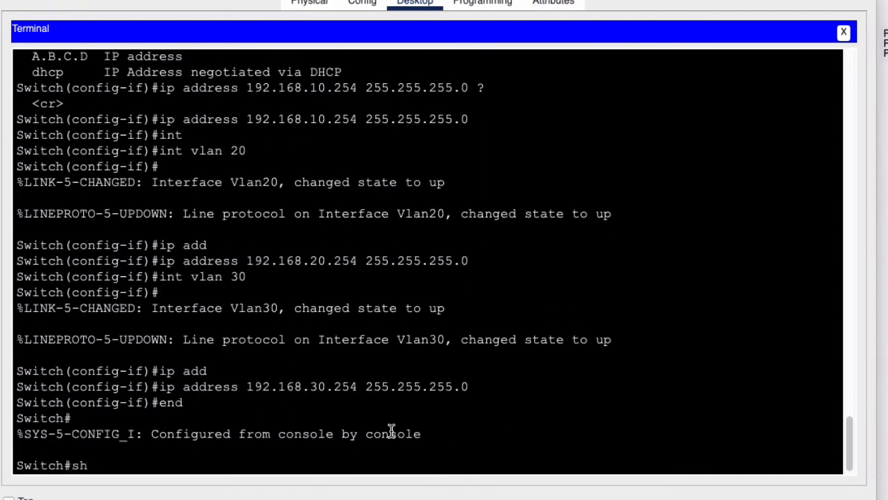
pyautogui.write(' ip int br')
pyautogui.press('Return')
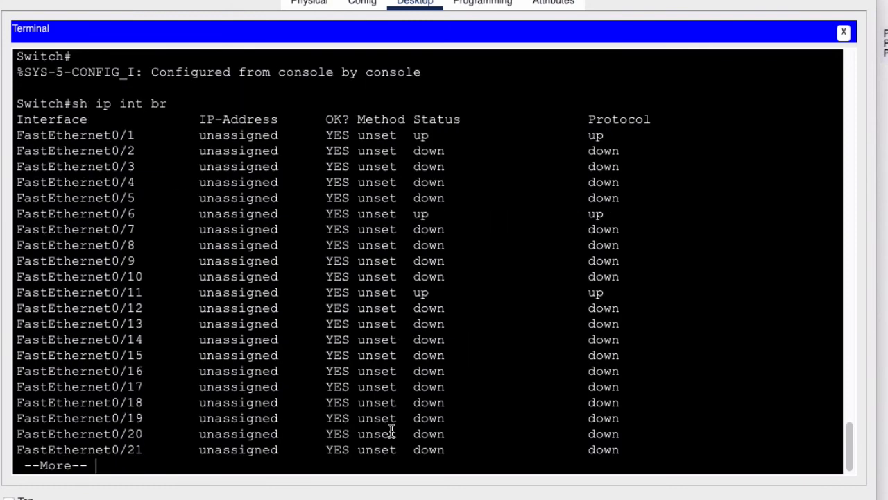
pyautogui.press('space')
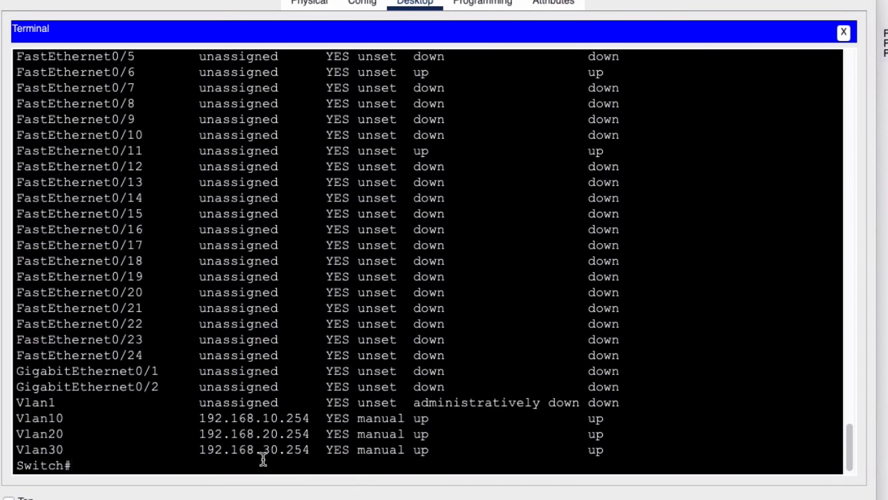
# Step: Query the switch's IP routes with show ip route from privileged mode
pyautogui.write('sh ip ro')
pyautogui.press('Tab')
pyautogui.press('Return')
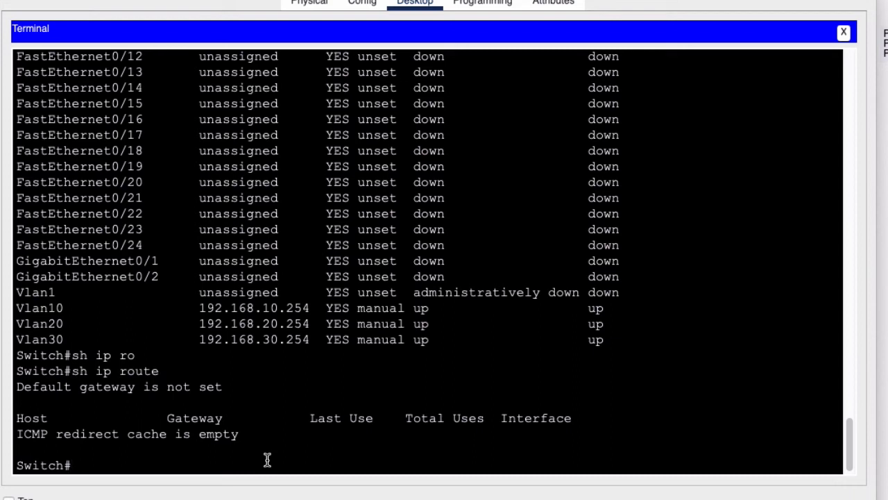
# Step: Enter global configuration mode and enable layer 3 routing on the switch with the ip routing command
pyautogui.write('conf t')
pyautogui.press('Return')
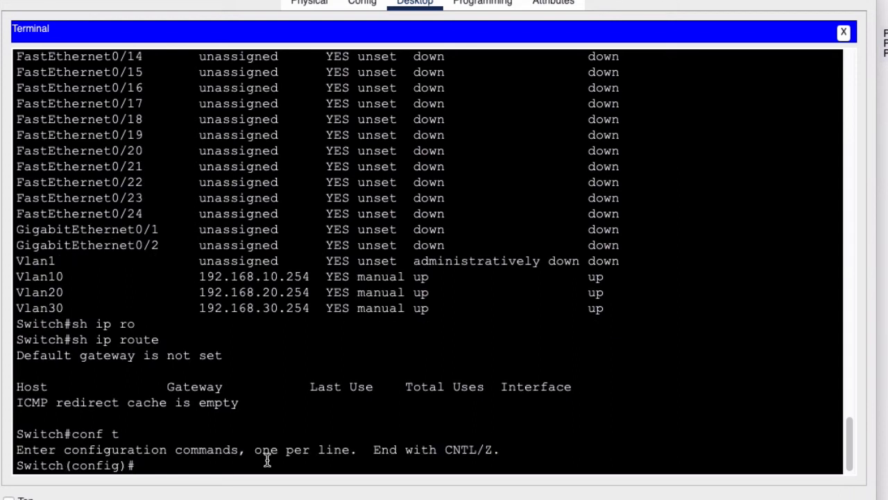
pyautogui.write('ip r')
pyautogui.write('o')
pyautogui.press('Tab')
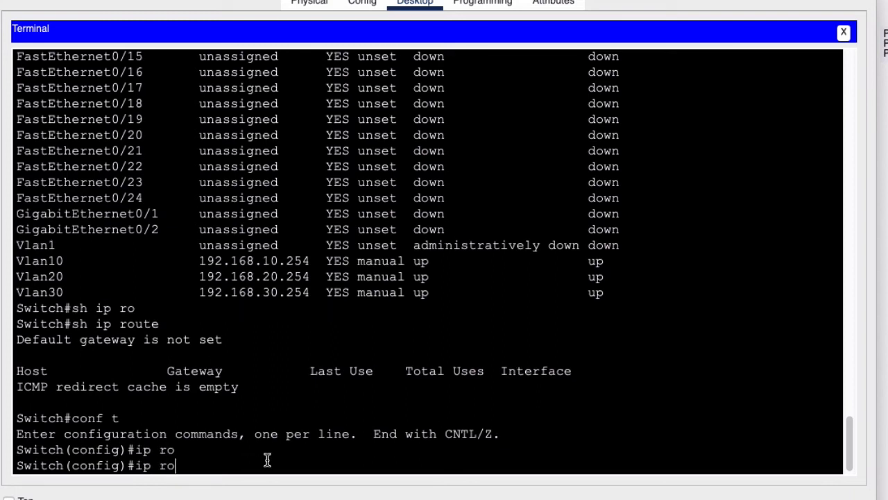
pyautogui.write('u')
pyautogui.press('Tab')
pyautogui.write('t')
pyautogui.press('Tab')
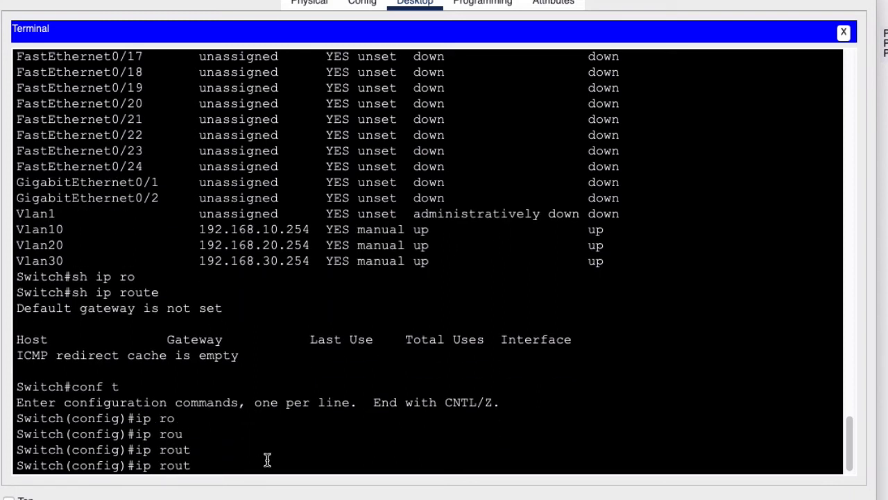
pyautogui.write('ing')
pyautogui.press('Return')
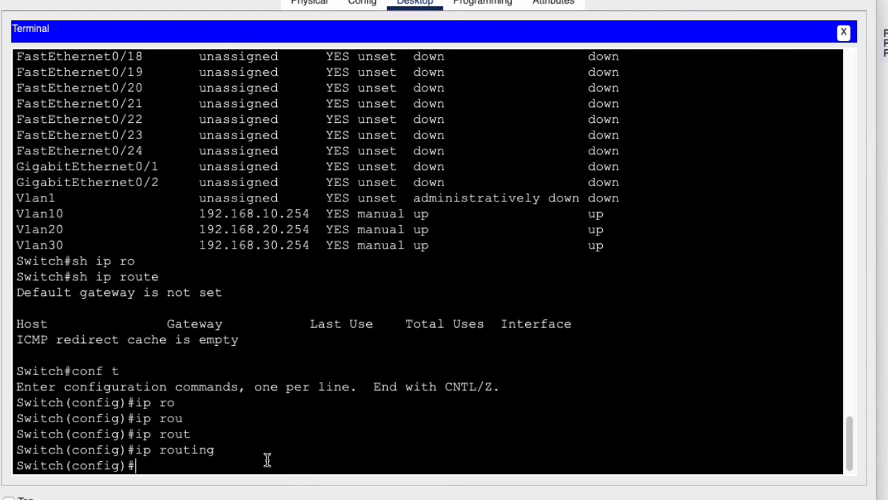
# Step: Display the switch's routing table from within configuration mode using do sh ip route, and close Laptop0's window
pyautogui.write('do sh ip route')
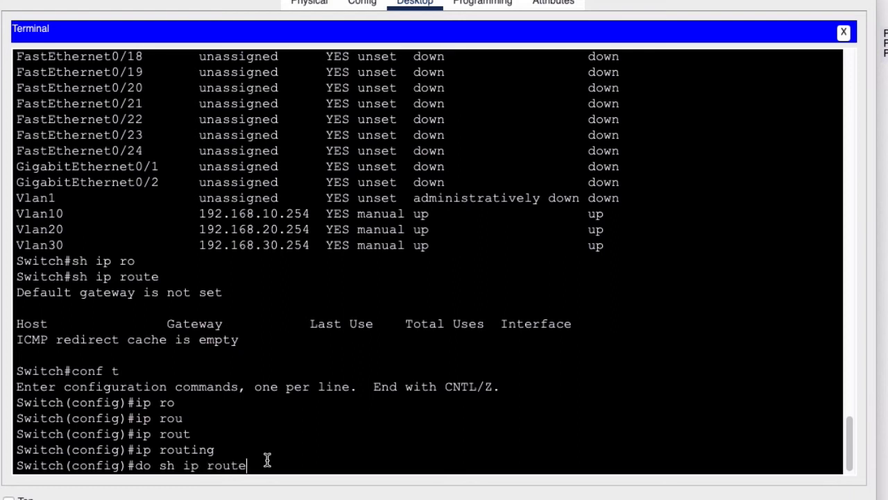
pyautogui.press('Return')
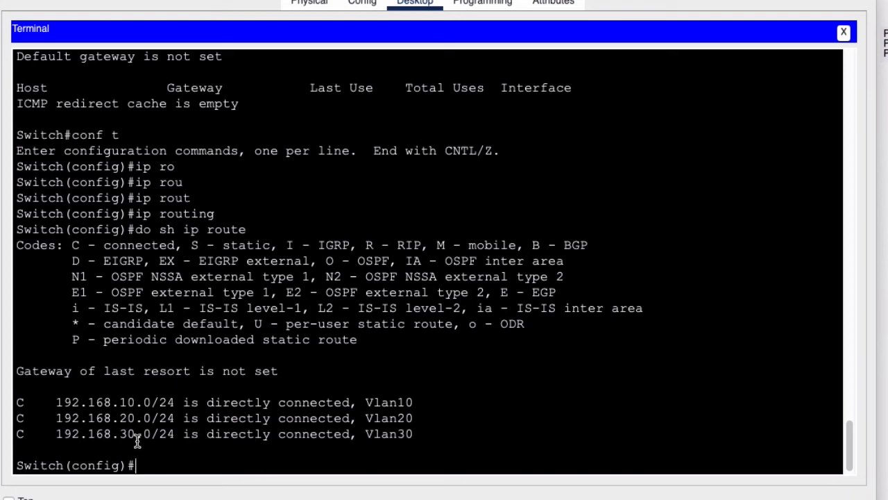
pyautogui.click(10, 0)
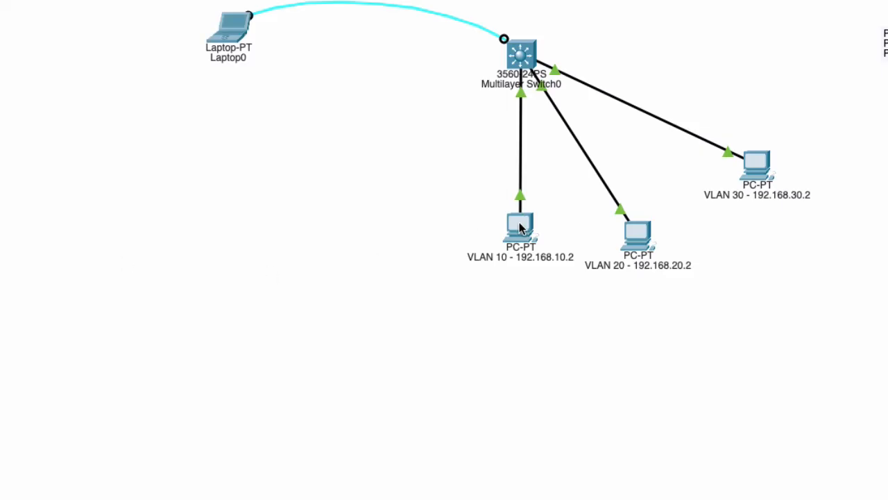
# Step: Open the VLAN 10 PC's command prompt and repeat the ping to the VLAN 20 PC at 192.168.20.2
pyautogui.click(521, 229)
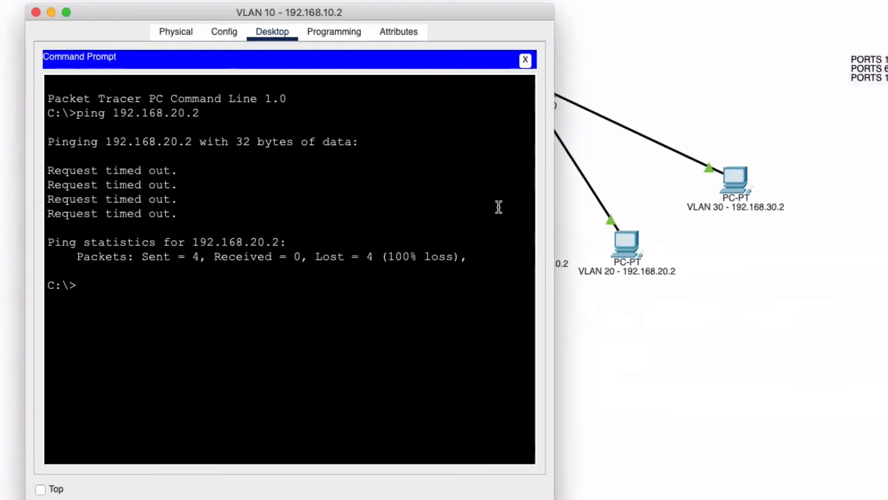
pyautogui.moveTo(467, 40); pyautogui.dragTo(424, 50)
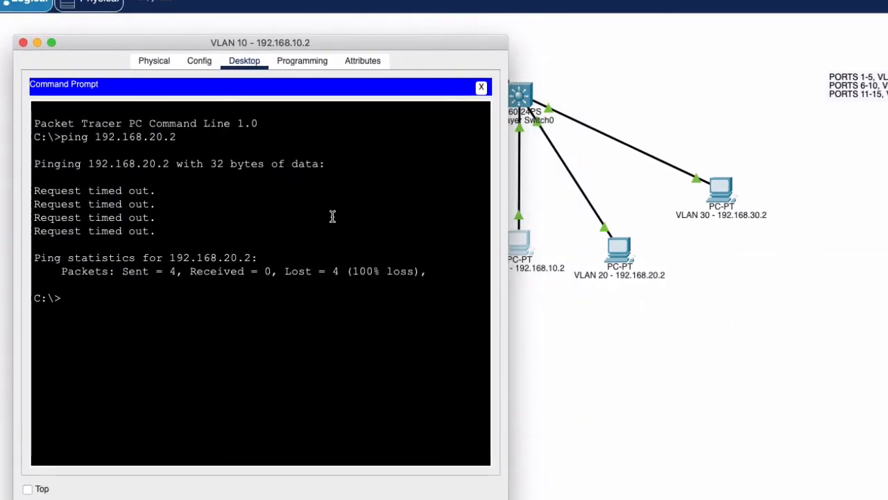
pyautogui.press('Up')
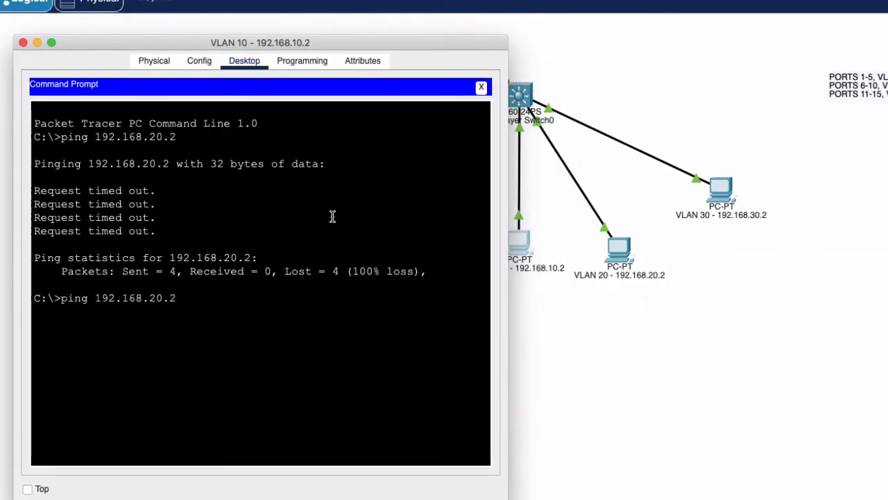
pyautogui.press('Return')
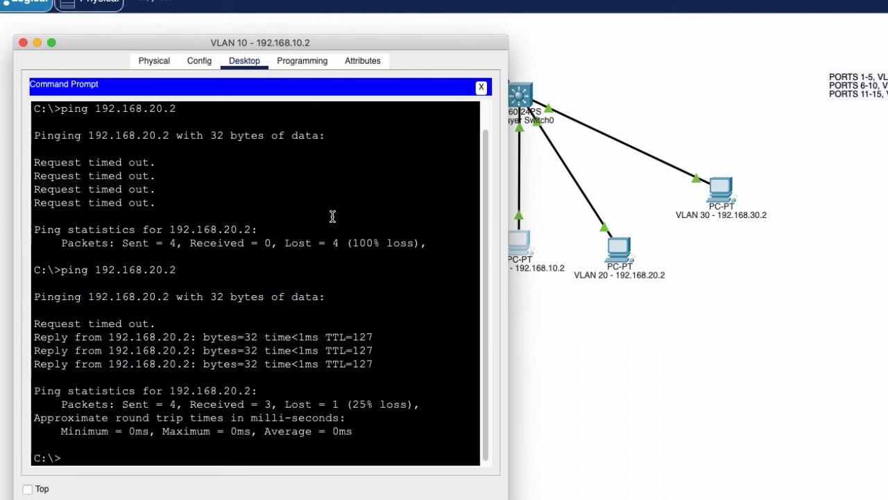
# Step: Ping the VLAN 30 PC at 192.168.30.2 from the VLAN 10 PC's command prompt
pyautogui.press('Up')
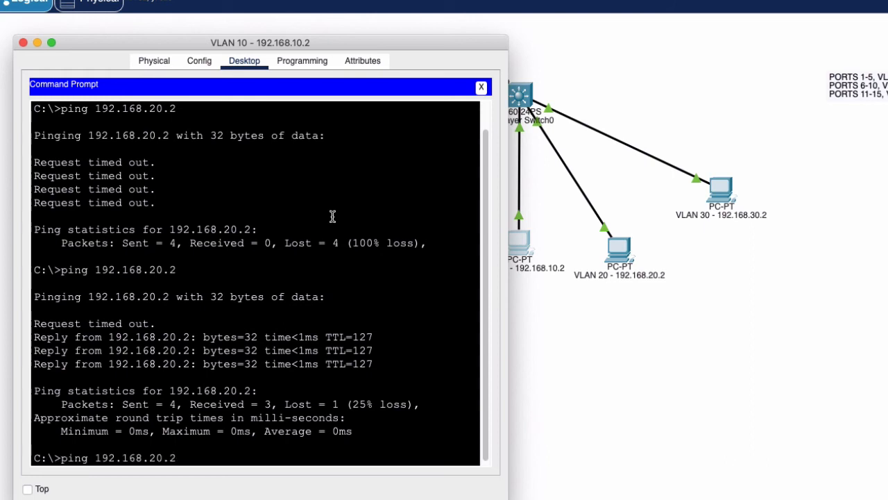
pyautogui.press('BackSpace')
pyautogui.press('BackSpace')
pyautogui.press('BackSpace')
pyautogui.press('BackSpace')
pyautogui.write('30.2')
pyautogui.press('Return')
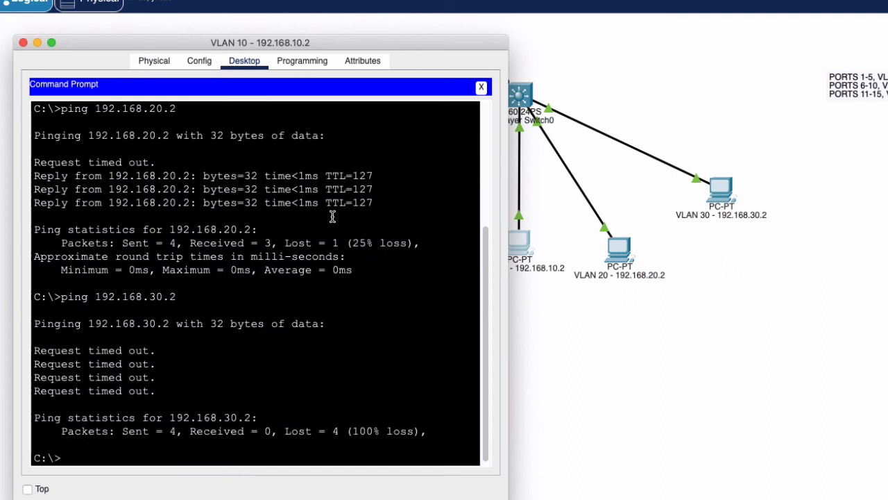
# Step: Ping the VLAN 20 PC at 192.168.20.2 once more from the VLAN 10 PC
pyautogui.press('Up')
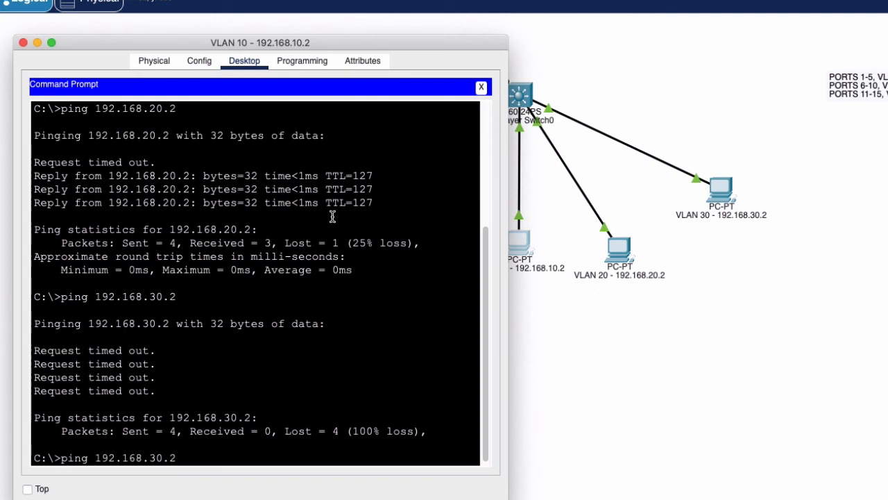
pyautogui.press('BackSpace')
pyautogui.press('BackSpace')
pyautogui.press('BackSpace')
pyautogui.press('BackSpace')
pyautogui.write('20.2')
pyautogui.press('Return')
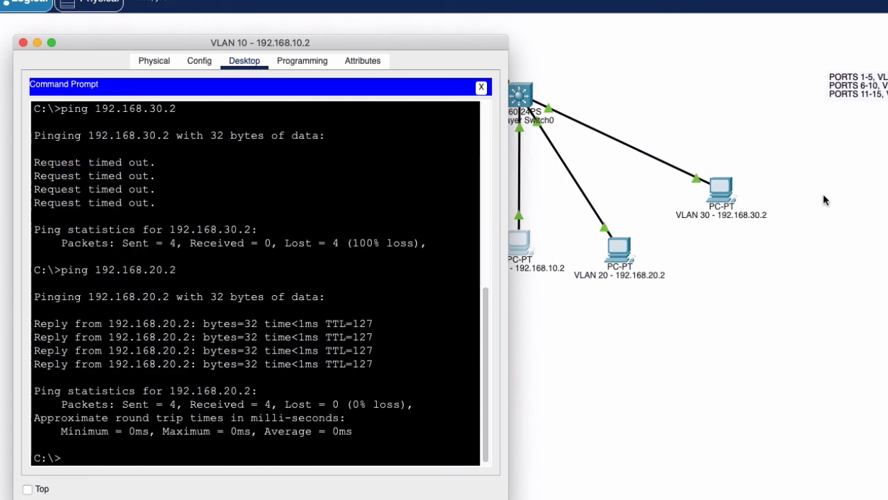
# Step: Correct the VLAN 30 PC's IPv4 default gateway to 192.168.30.254 in its IP configuration and close its window
pyautogui.click(717, 191)
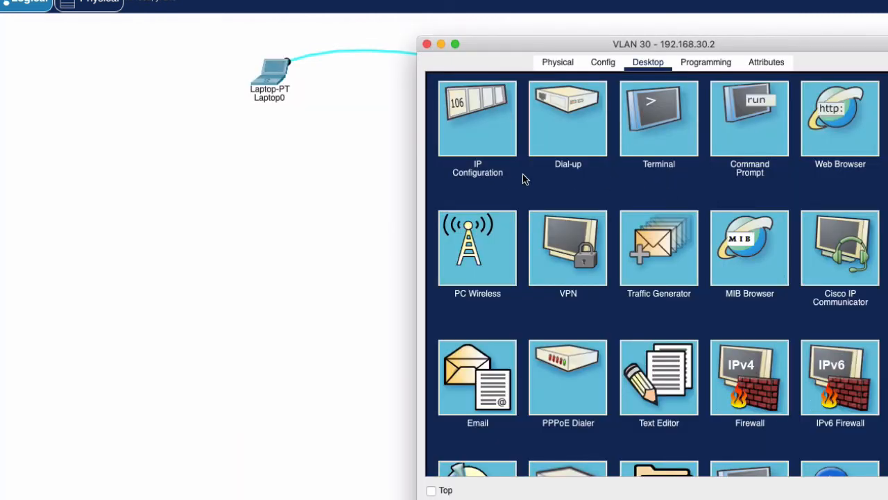
pyautogui.click(481, 131)
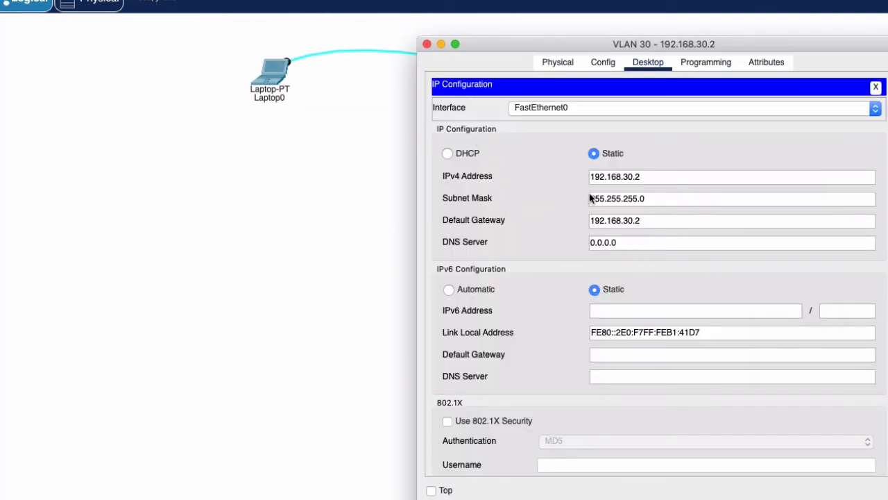
pyautogui.click(626, 221)
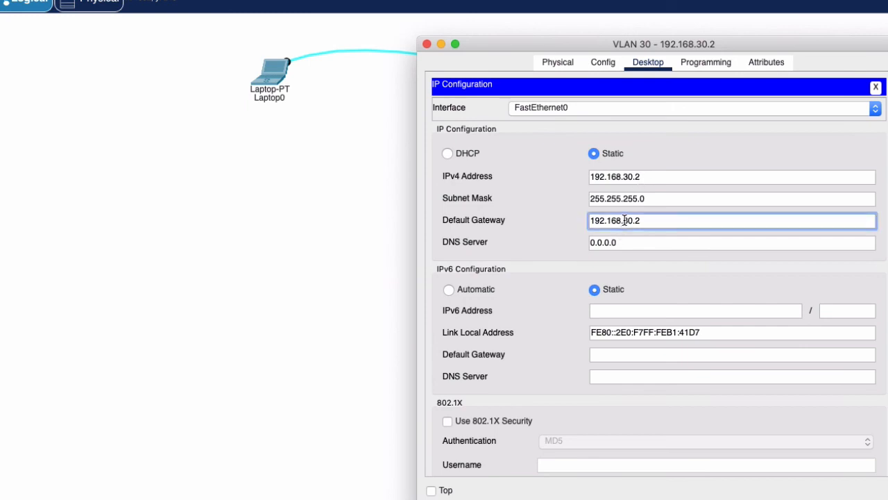
pyautogui.moveTo(625, 221); pyautogui.dragTo(660, 218)
pyautogui.write('30.254')
pyautogui.click(875, 88)
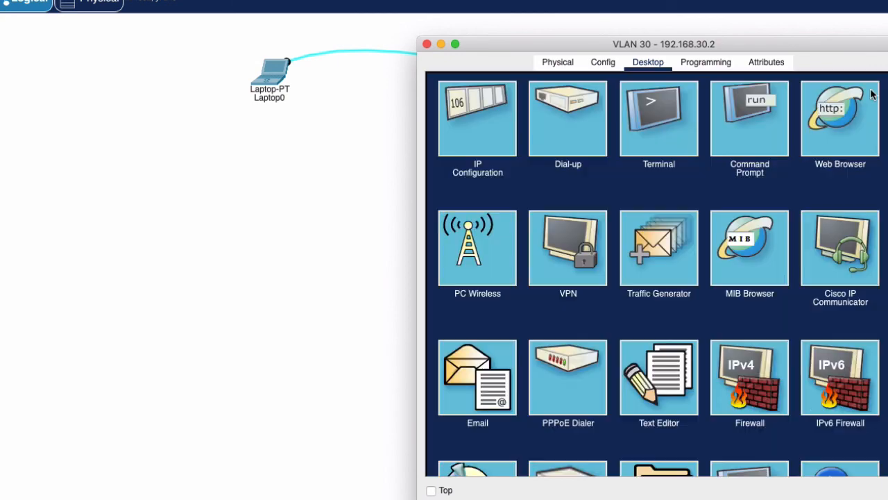
pyautogui.click(427, 44)
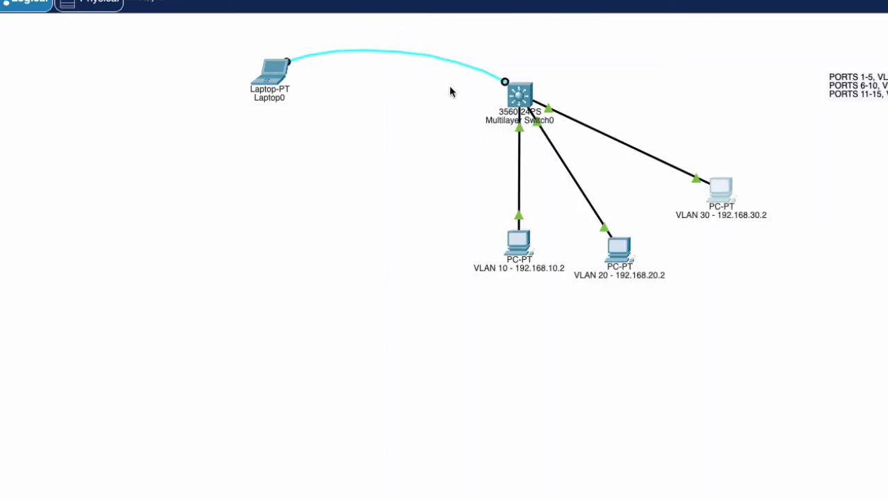
# Step: Return to the VLAN 10 PC's command prompt and repeat the ping to the VLAN 30 PC at 192.168.30.2
pyautogui.click(519, 241)
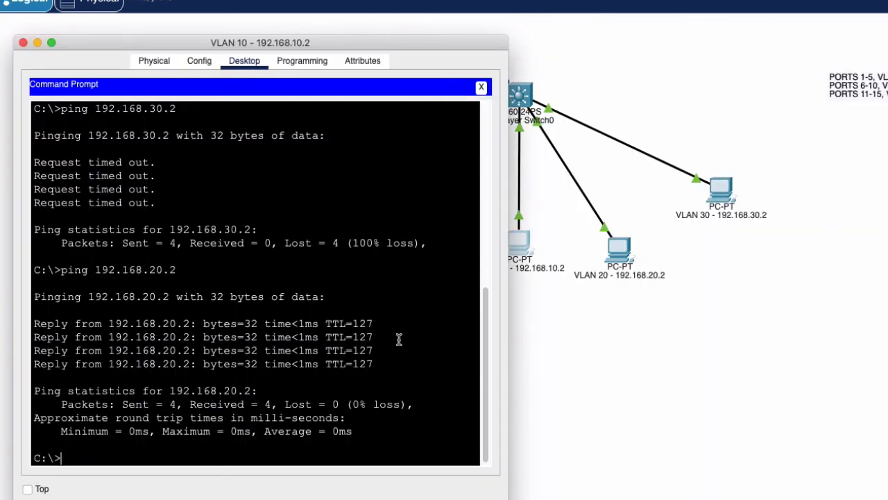
pyautogui.press('Up')
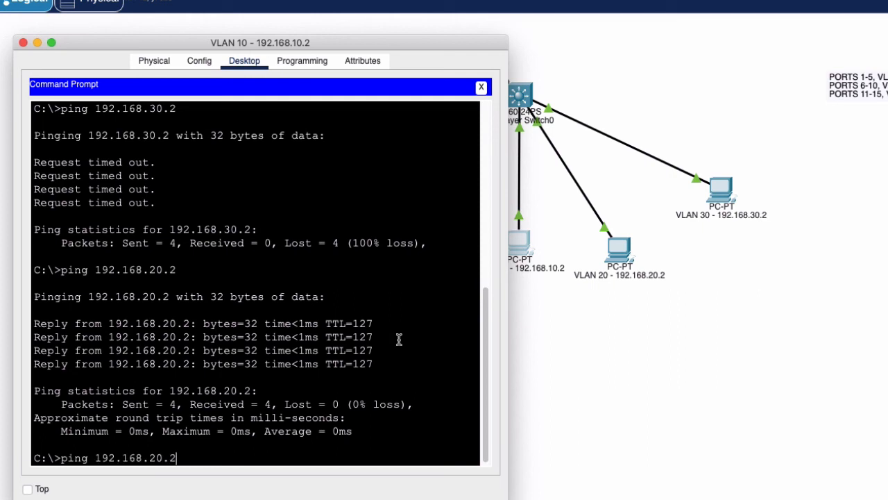
pyautogui.press('BackSpace')
pyautogui.press('BackSpace')
pyautogui.press('BackSpace')
pyautogui.press('BackSpace')
pyautogui.write('30.2')
pyautogui.press('Return')
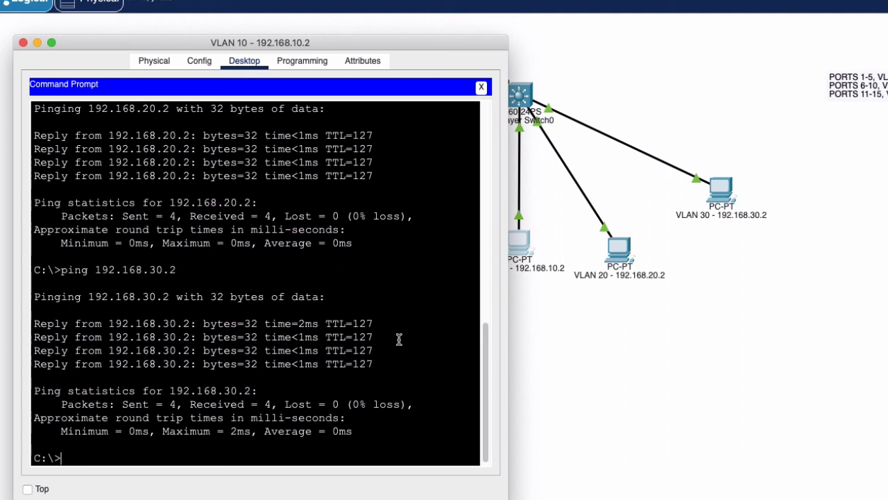
pyautogui.click(577, 395)
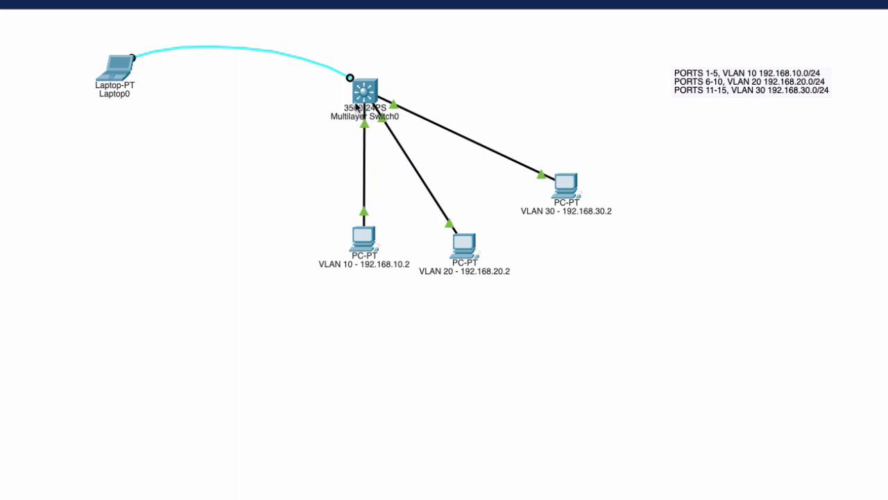
# Step: Open the VLAN 20 PC's command prompt, ping the VLAN 30 PC at 192.168.30.2, and close the window
pyautogui.moveTo(364, 89)
pyautogui.moveTo(567, 188)
pyautogui.moveTo(362, 239)
pyautogui.moveTo(357, 104)
pyautogui.click(462, 246)
pyautogui.click(583, 101)
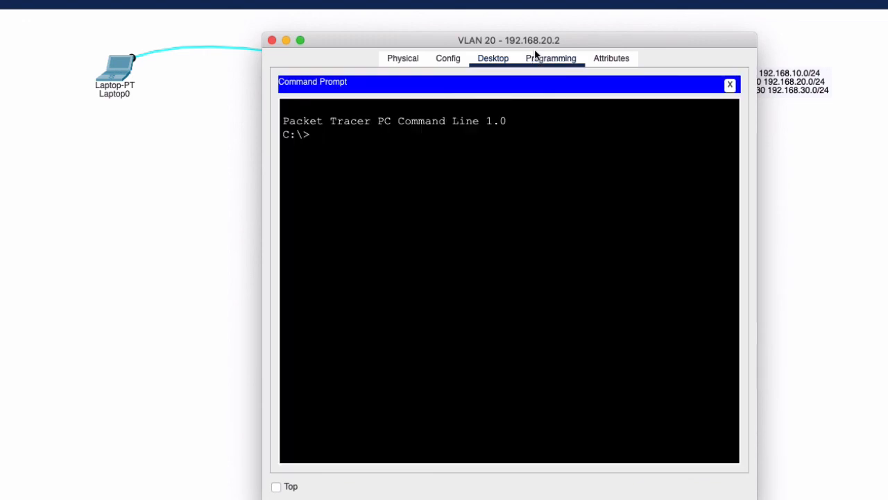
pyautogui.moveTo(531, 40); pyautogui.dragTo(866, 34)
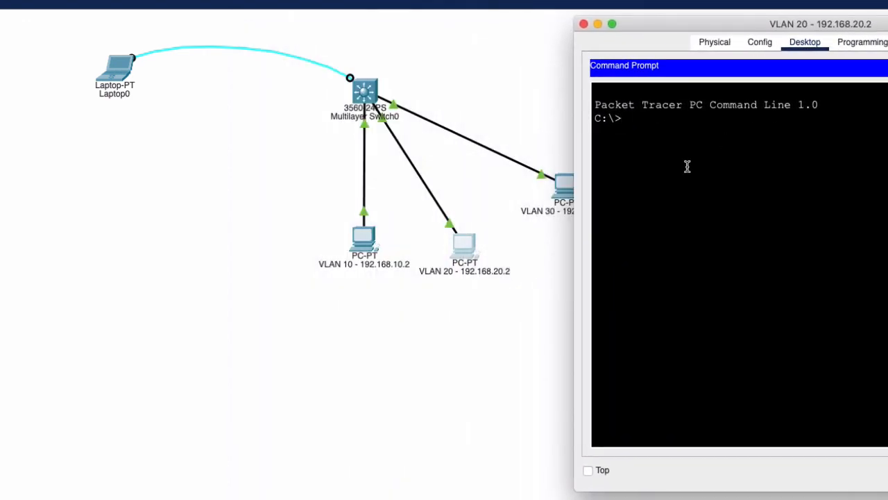
pyautogui.moveTo(691, 25); pyautogui.dragTo(110, 33)
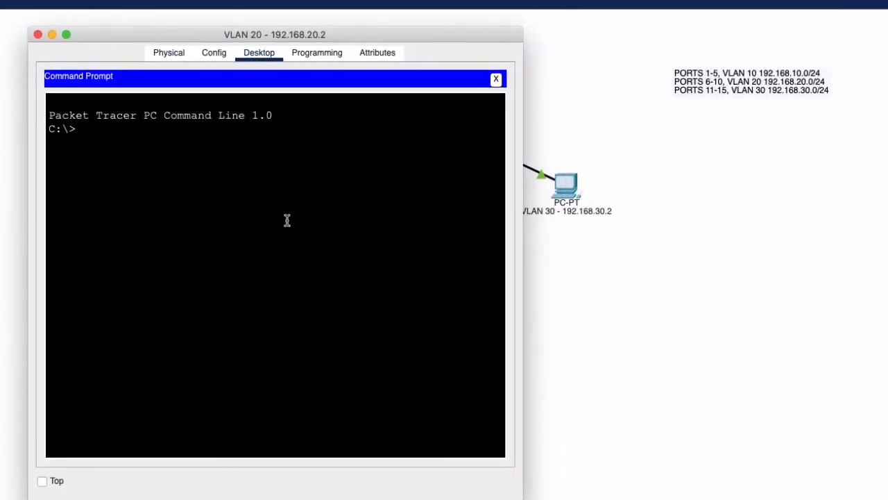
pyautogui.write('ing 192.168.30.2')
pyautogui.press('Return')
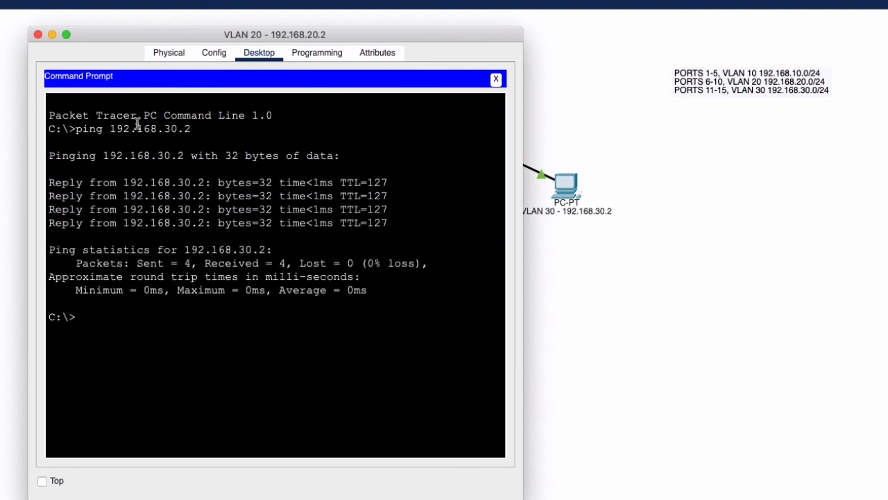
pyautogui.click(38, 35)
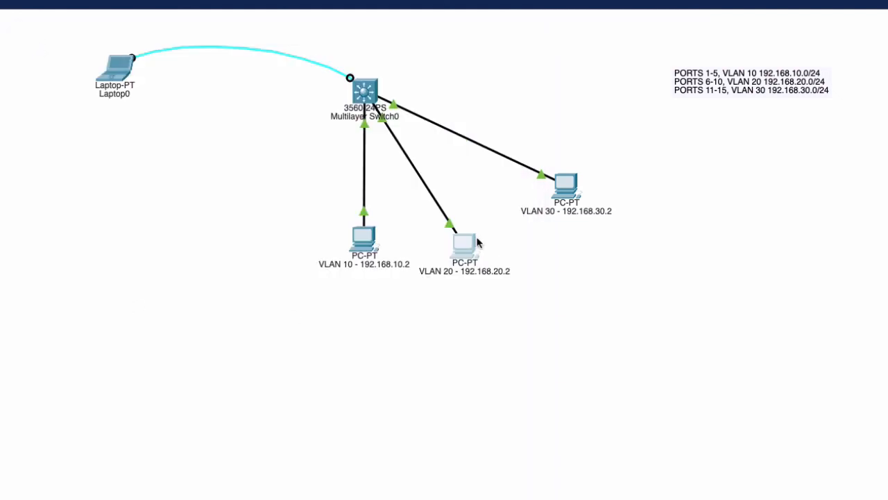
# Step: Open the VLAN 30 PC's command prompt and ping the VLAN 10 PC at 192.168.10.2
pyautogui.click(570, 188)
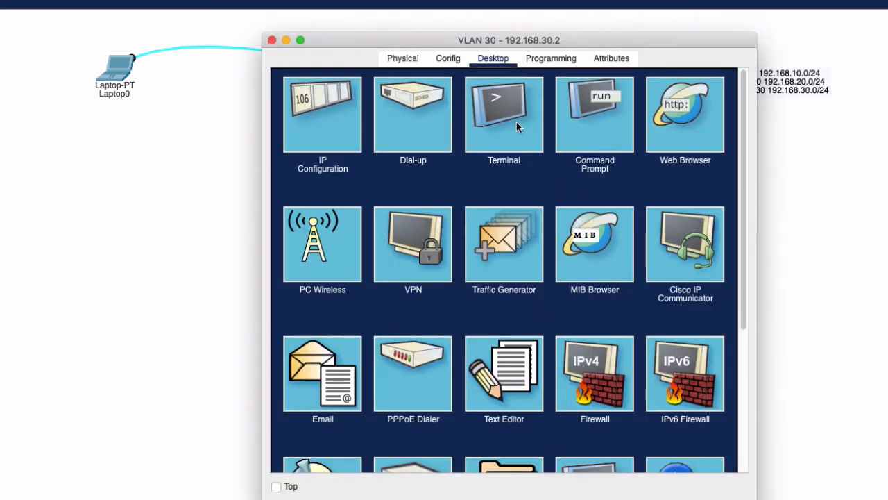
pyautogui.click(581, 114)
pyautogui.moveTo(538, 42); pyautogui.dragTo(887, 25)
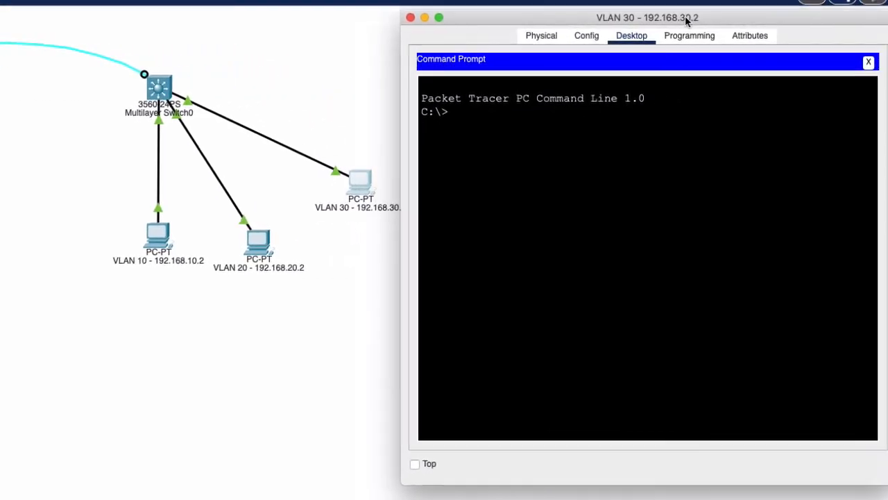
pyautogui.write('ping')
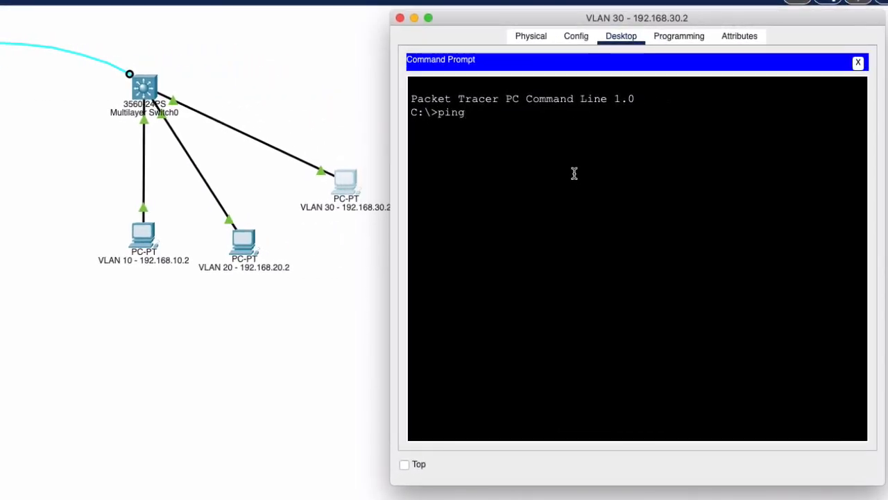
pyautogui.write(' 192.168.10.2')
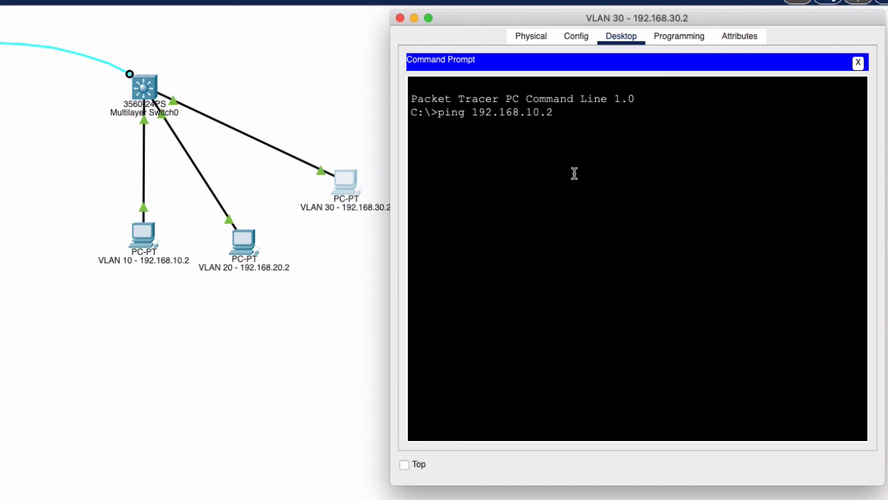
pyautogui.press('Return')
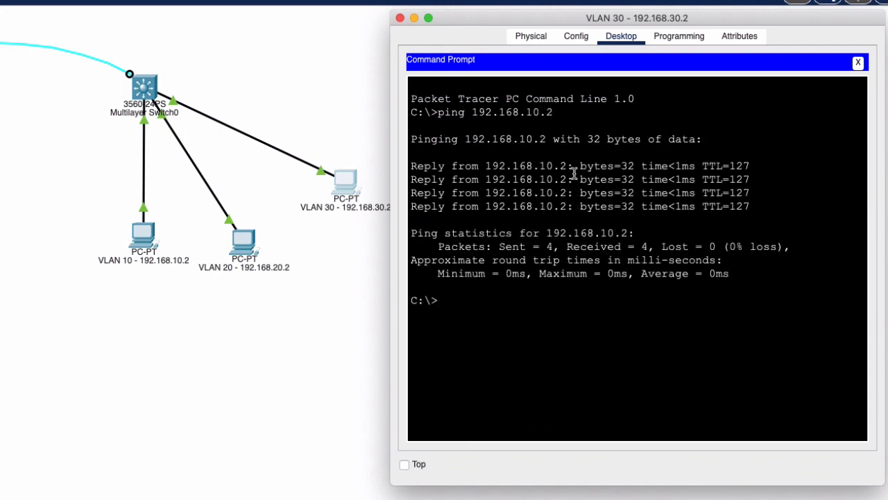
# Step: Ping the VLAN 20 PC at 192.168.20.2 from the VLAN 30 PC and close its window
pyautogui.press('Up')
pyautogui.press('BackSpace')
pyautogui.press('BackSpace')
pyautogui.press('BackSpace')
pyautogui.press('BackSpace')
pyautogui.write('20.2')
pyautogui.press('Return')
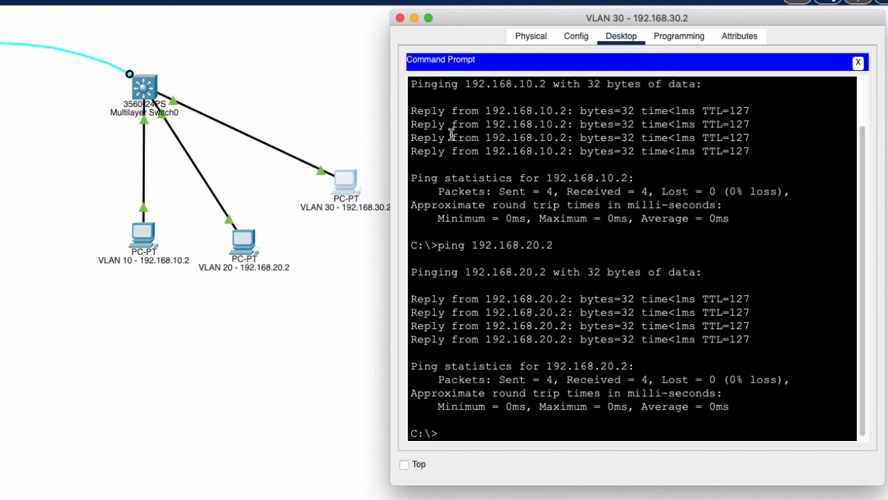
pyautogui.click(400, 19)
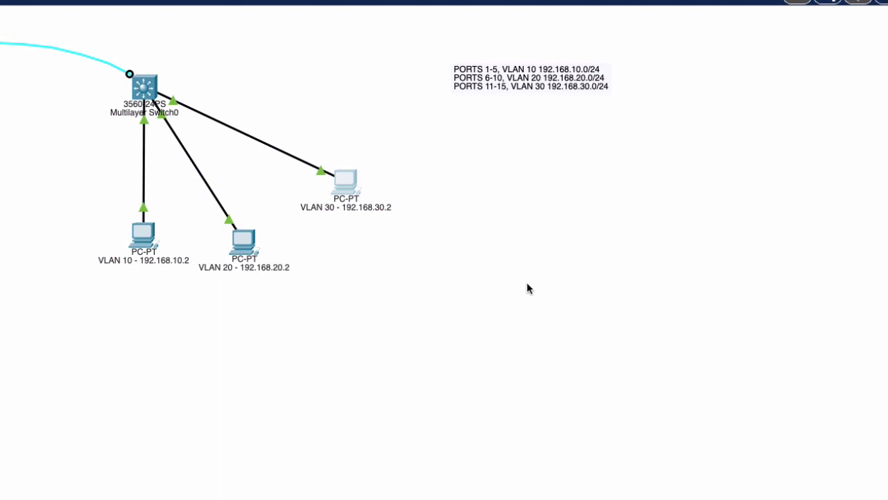